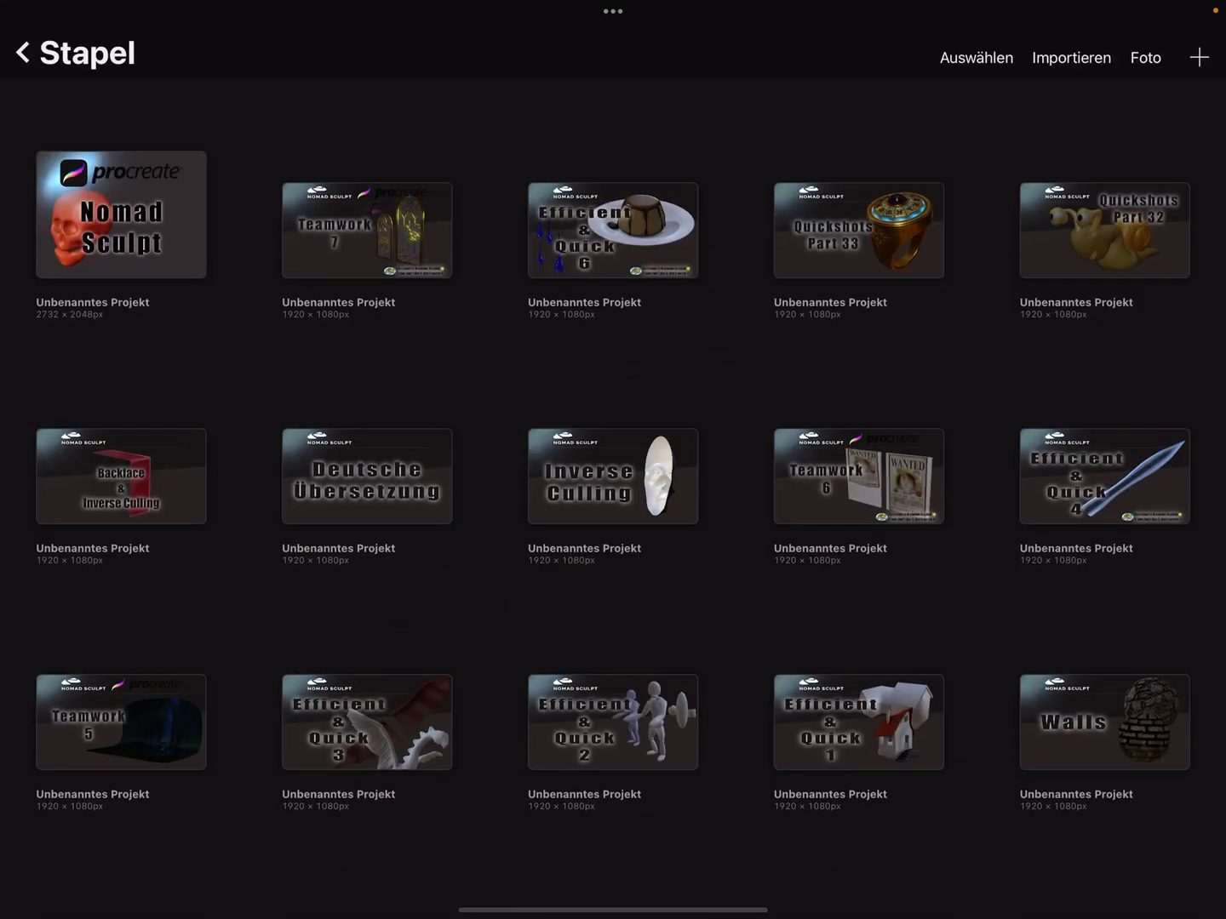
pyautogui.scroll(3, 613, 480)
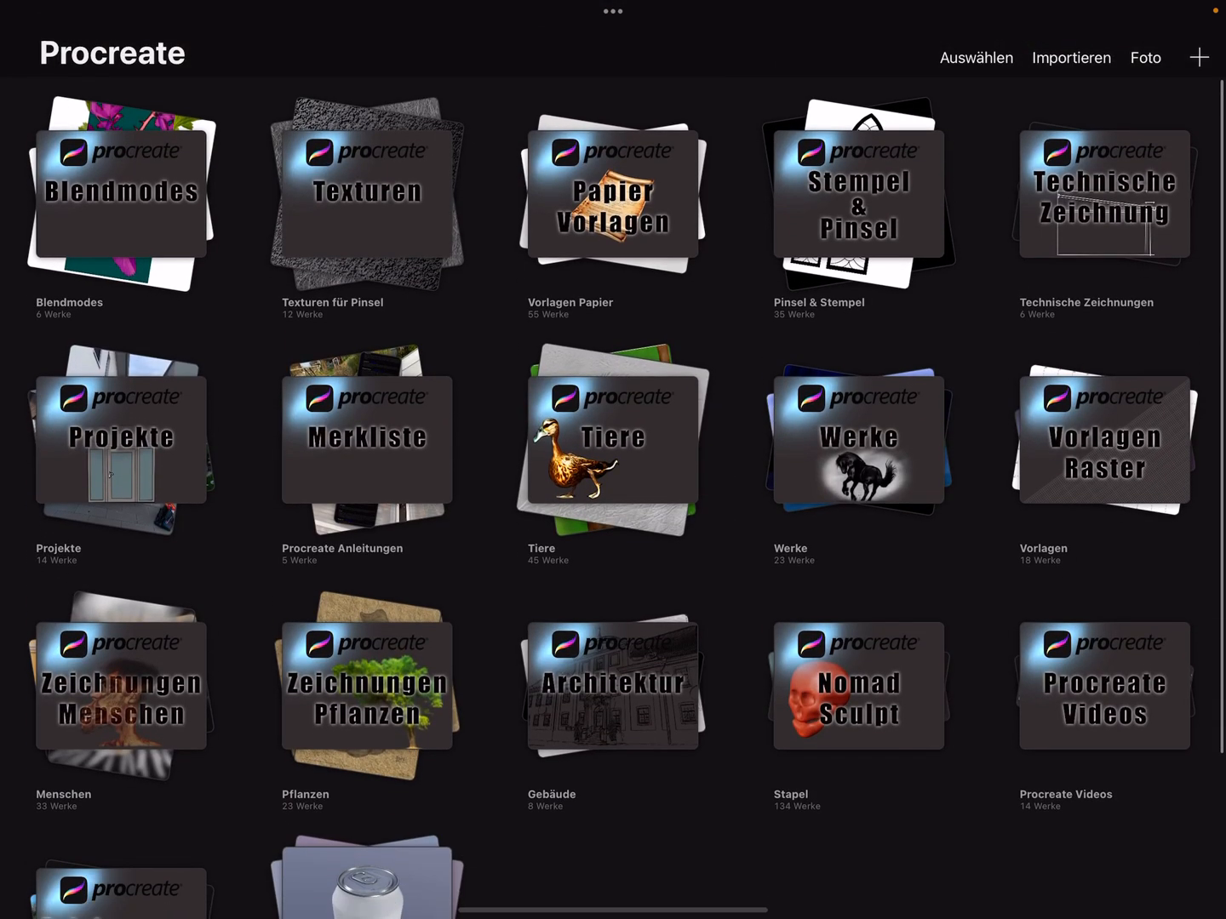
# - Open the stained-glass gothic window drawing from the Pinsel & Stempel stack
pyautogui.click(858, 192)
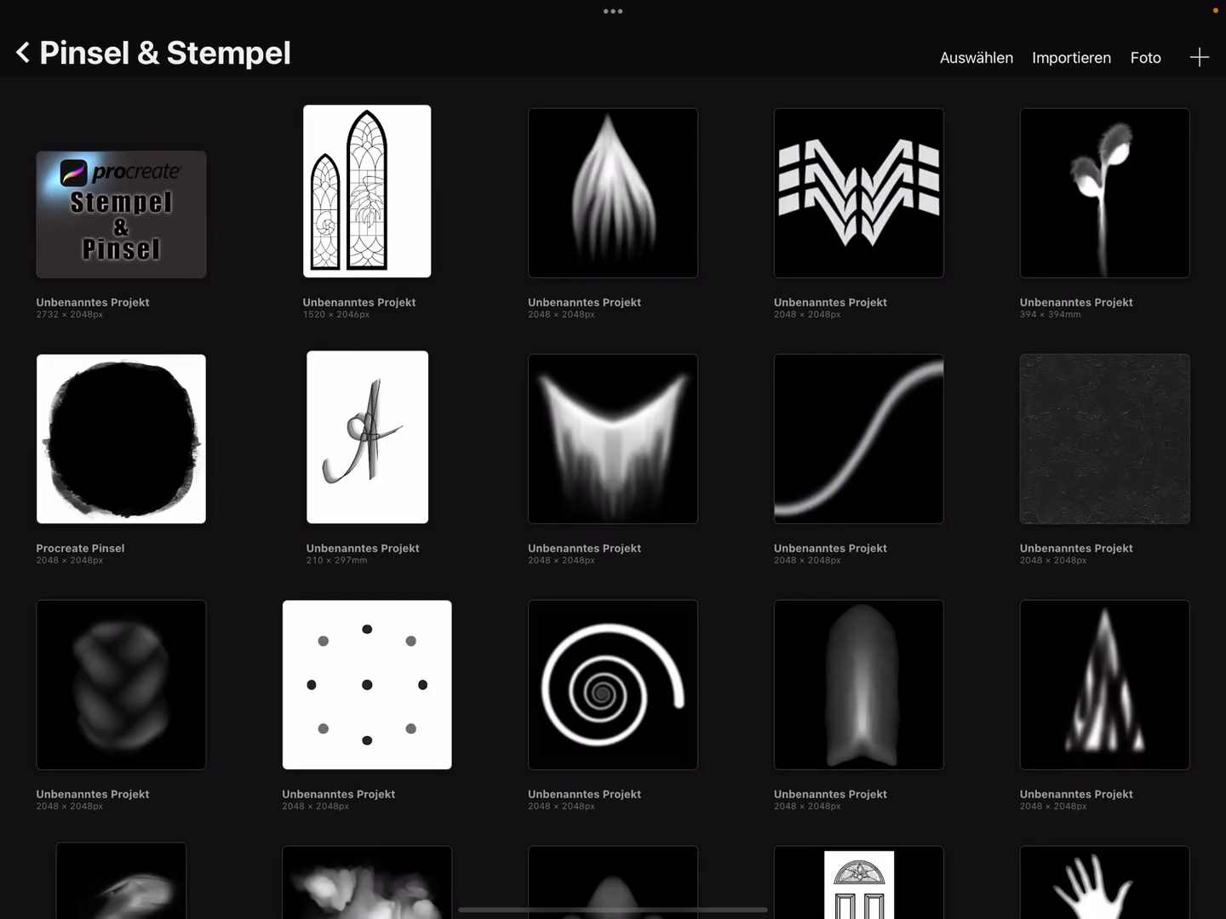
pyautogui.click(367, 191)
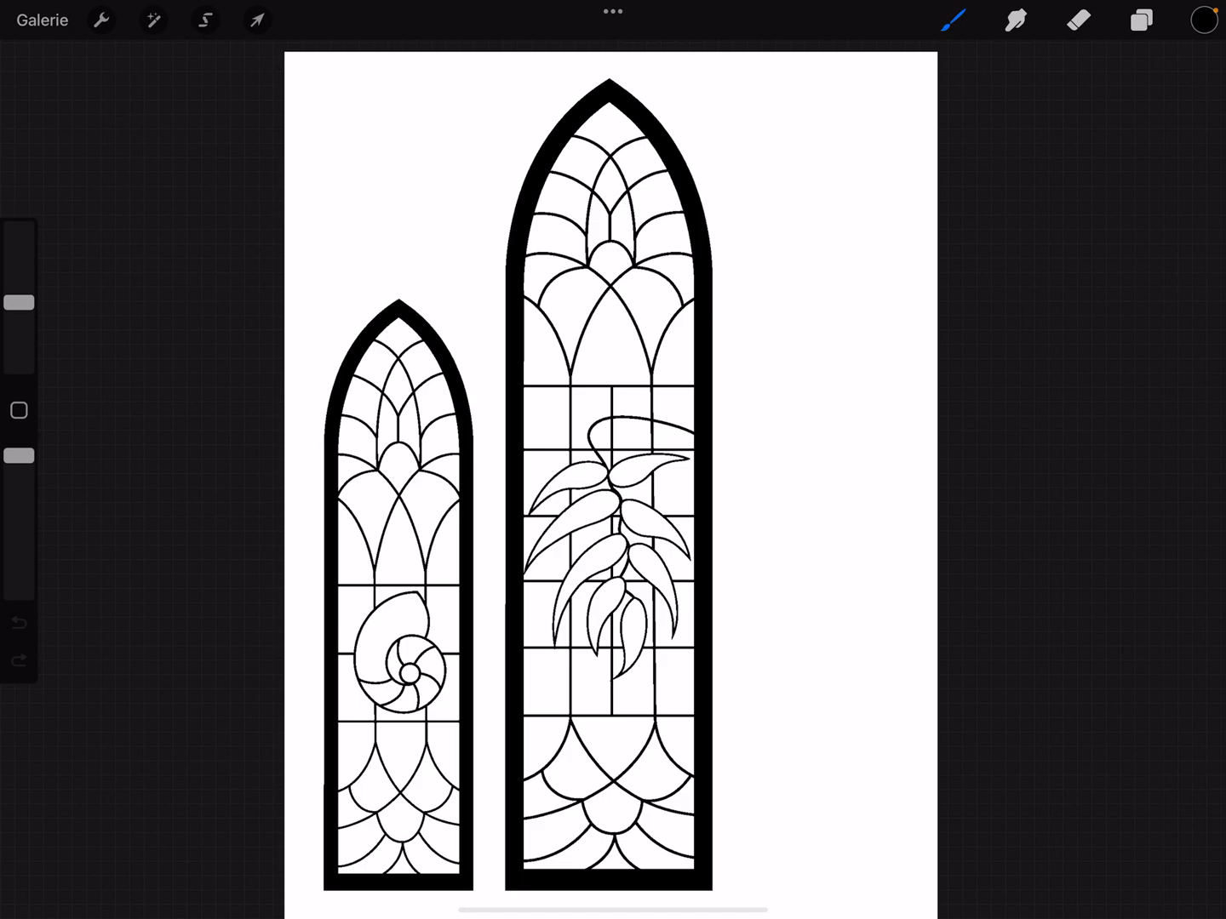
# - Check the layers and the canvas dimensions of 1520 × 2046 px in the canvas information
pyautogui.click(1142, 20)
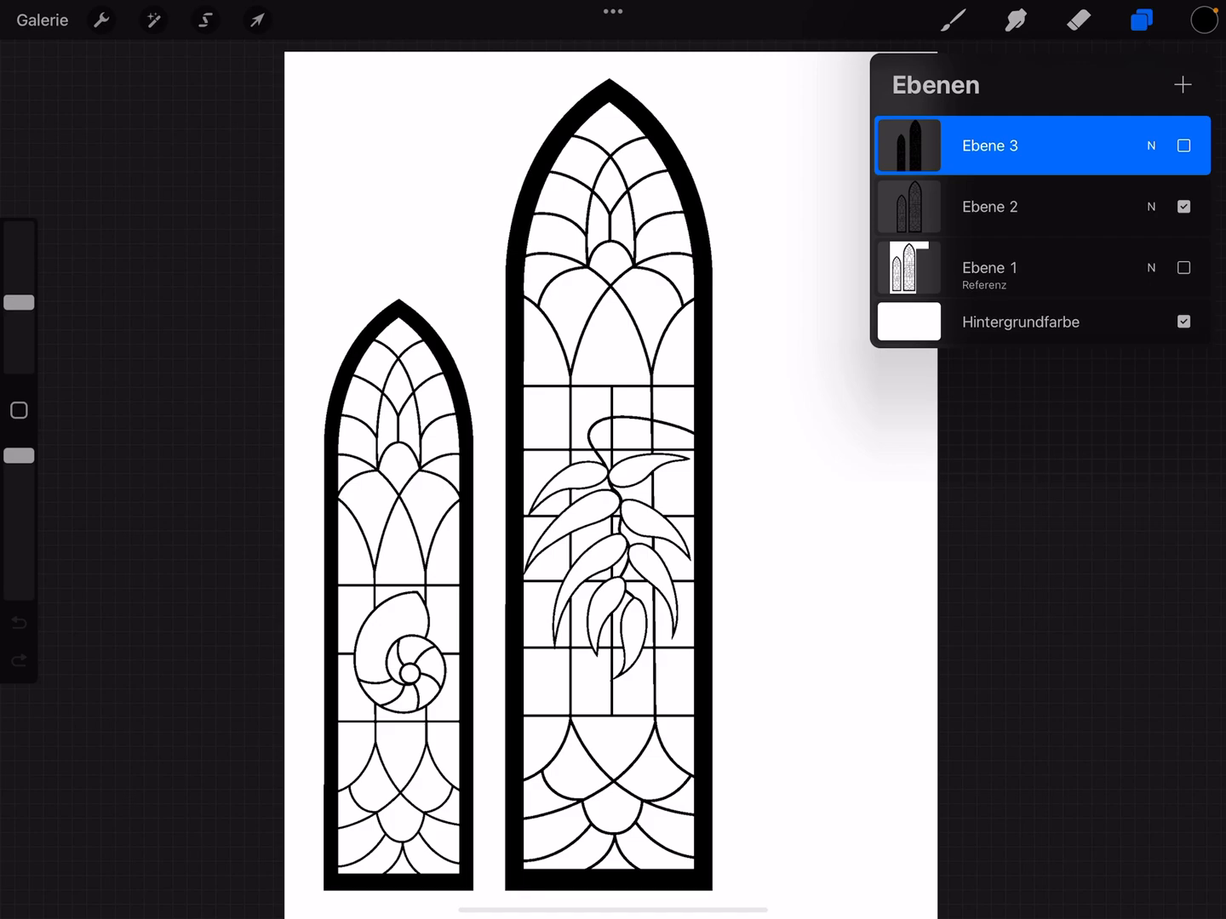
pyautogui.click(613, 478)
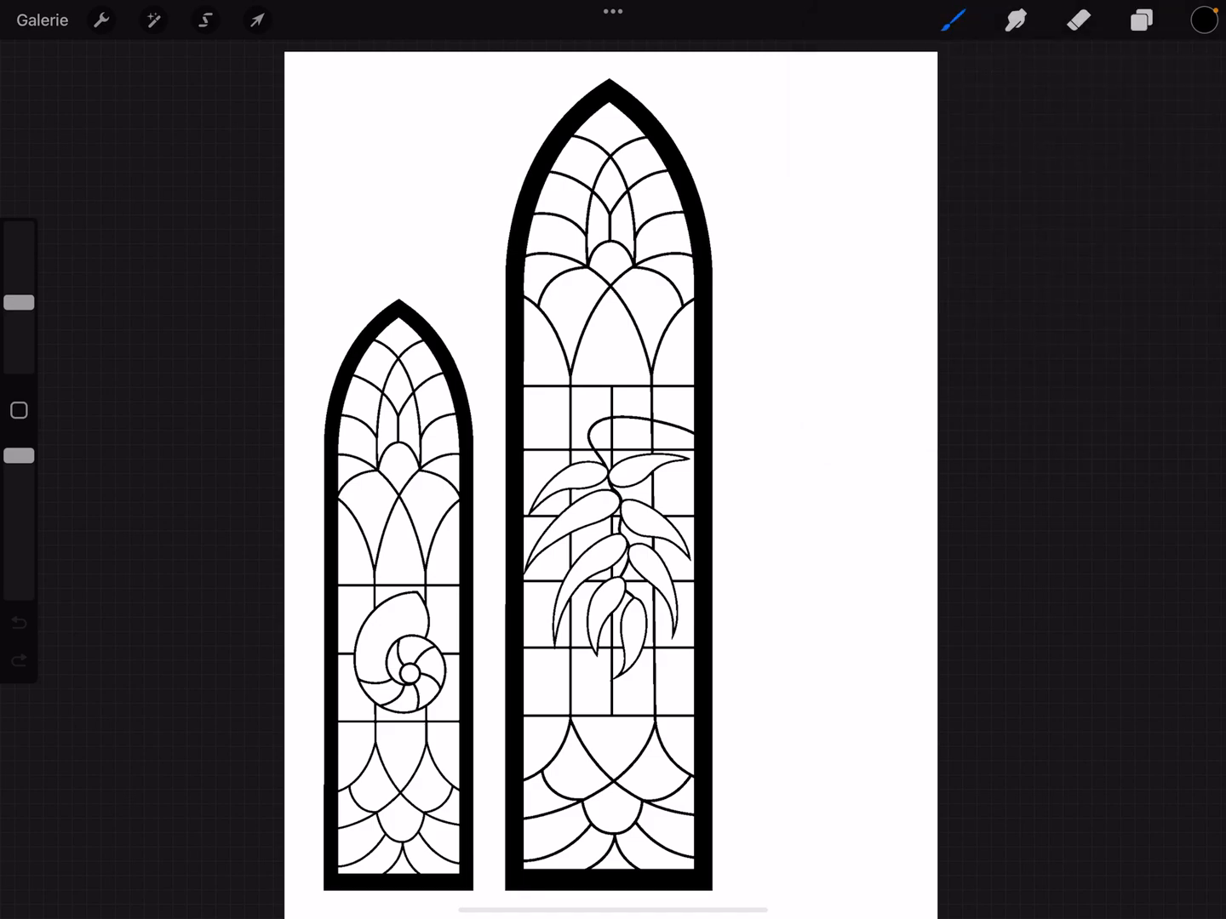
pyautogui.click(101, 19)
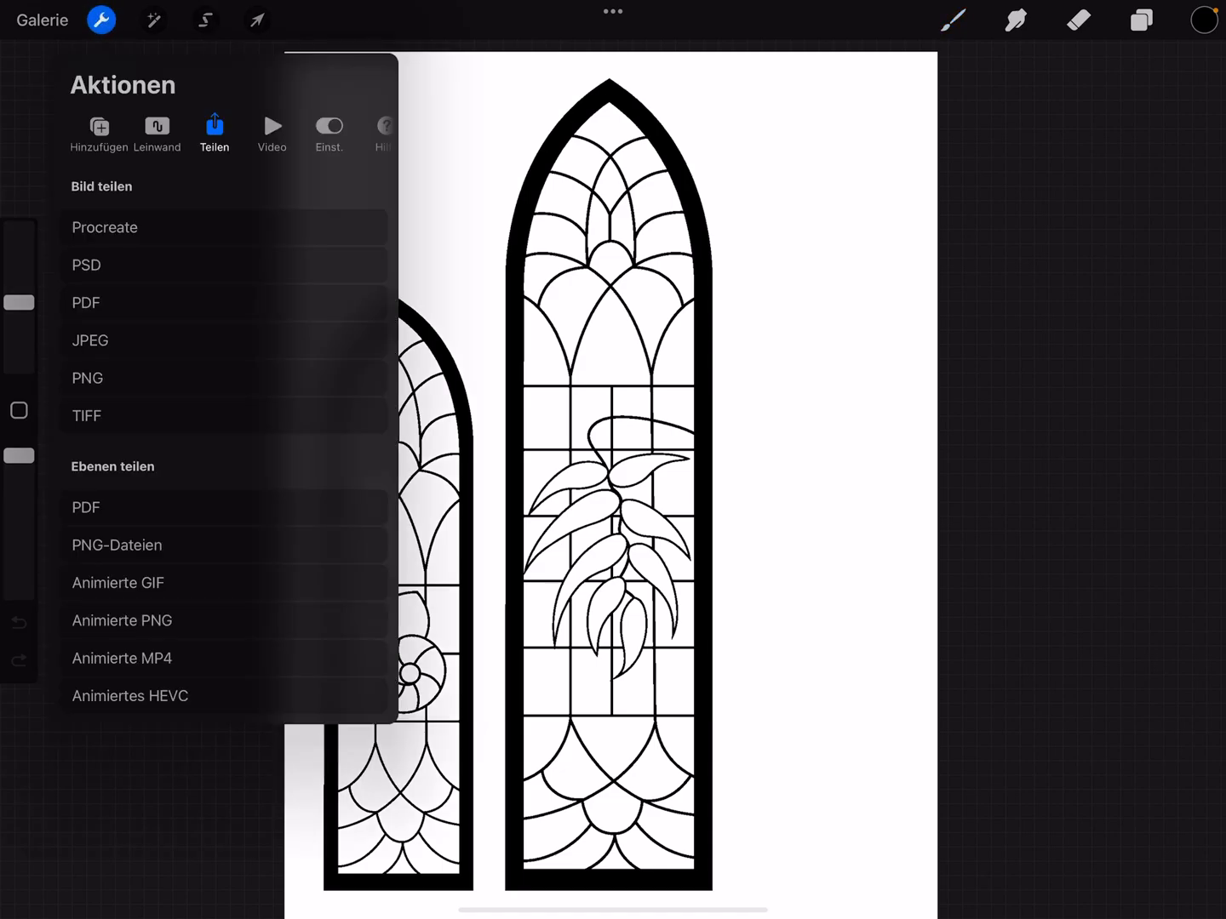
pyautogui.click(157, 132)
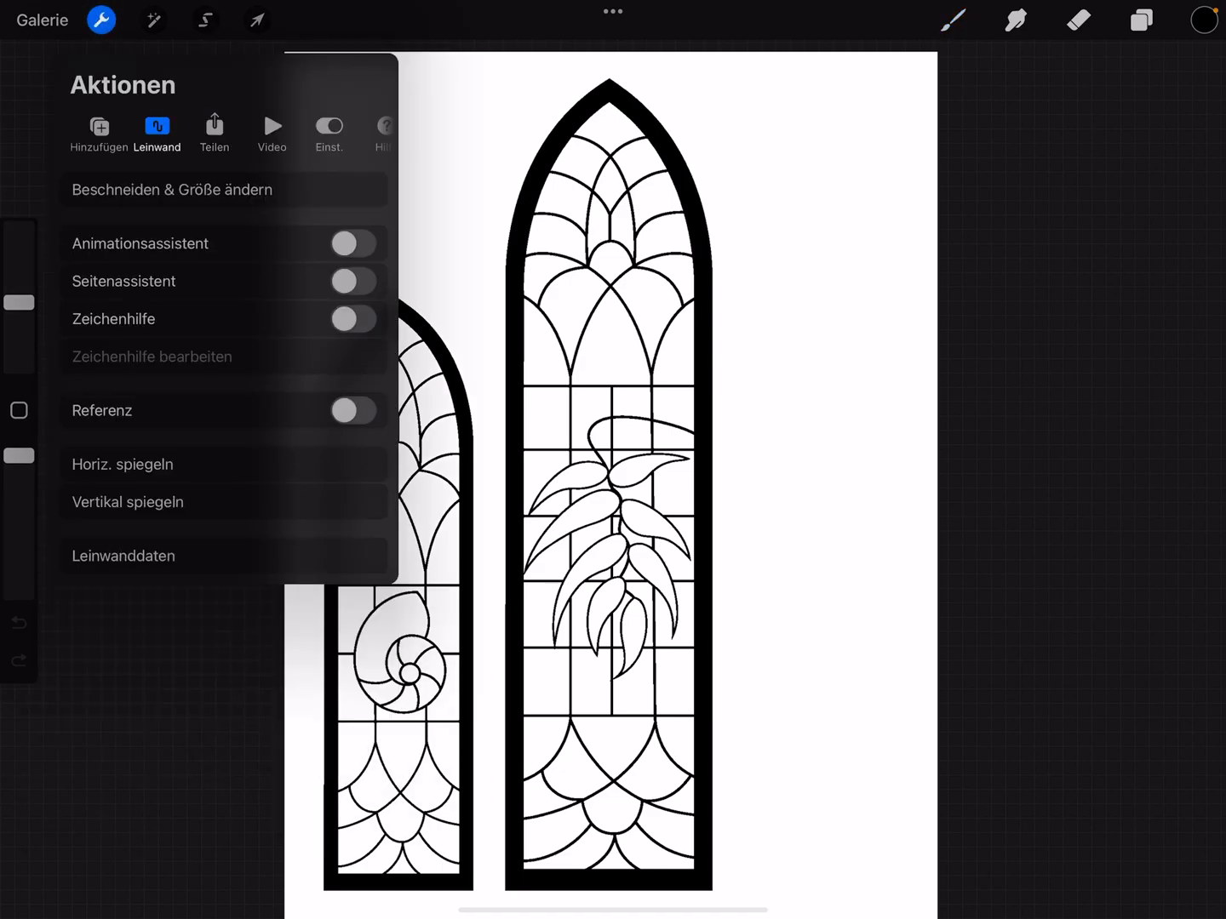
pyautogui.click(124, 555)
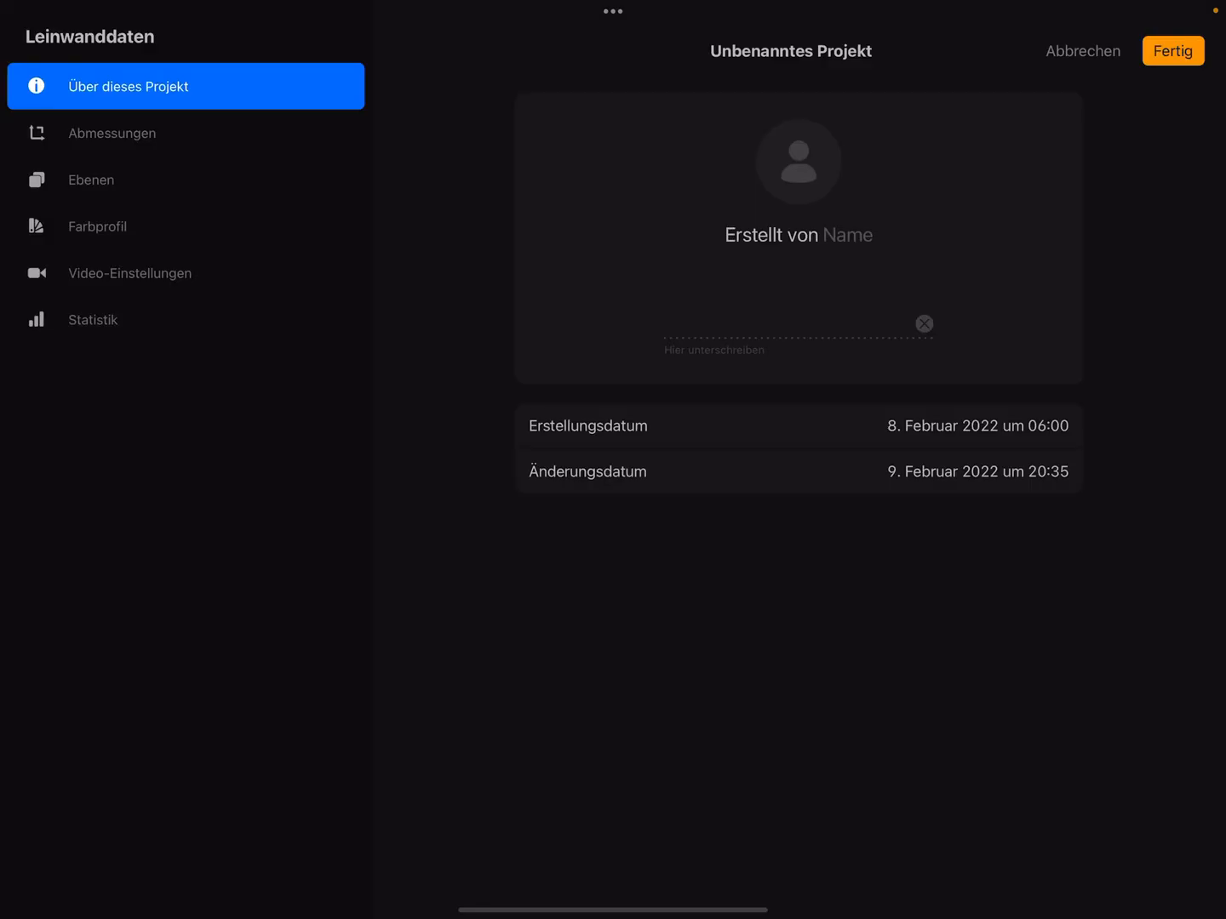
pyautogui.click(113, 133)
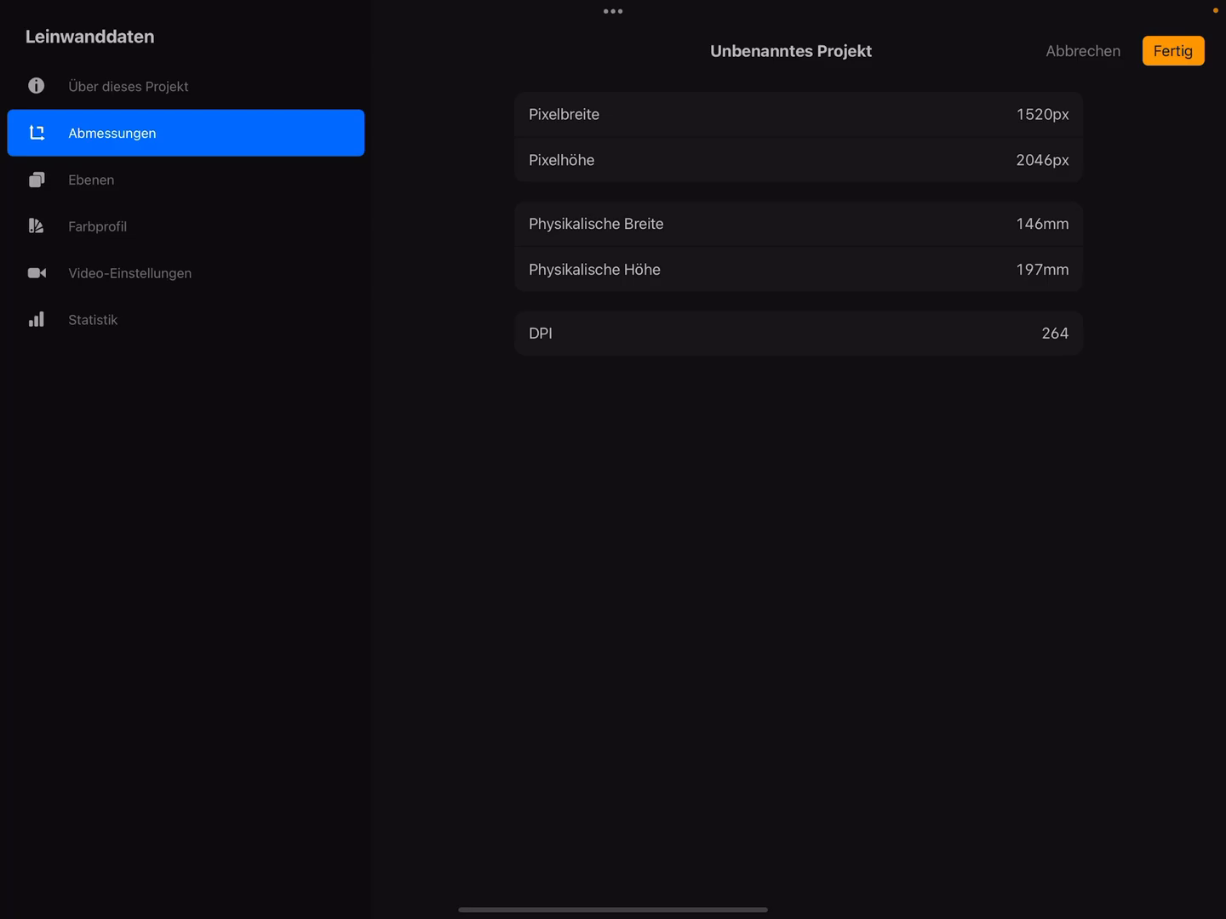
pyautogui.press('Escape')
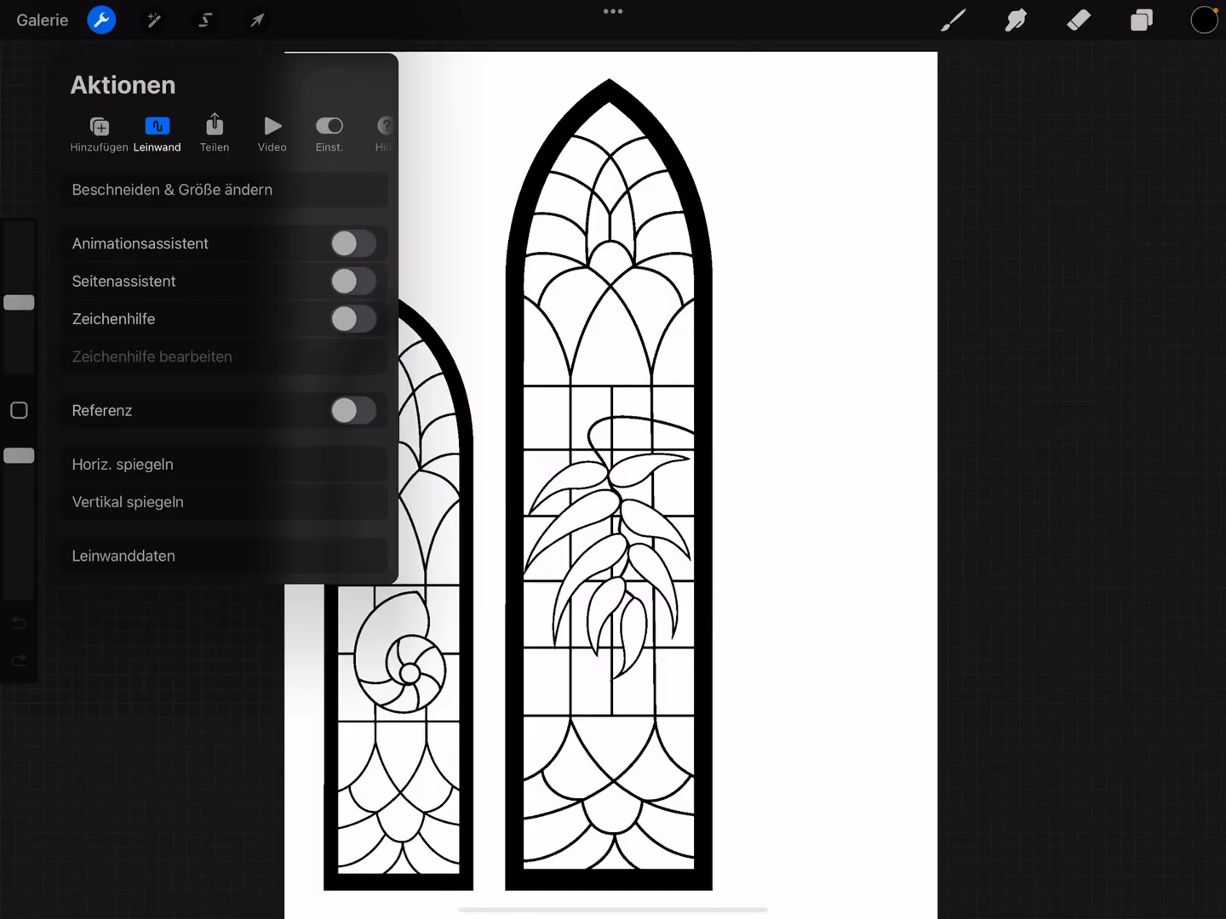
# - Export the gothic window drawing as a JPEG via the Teilen options
pyautogui.click(215, 132)
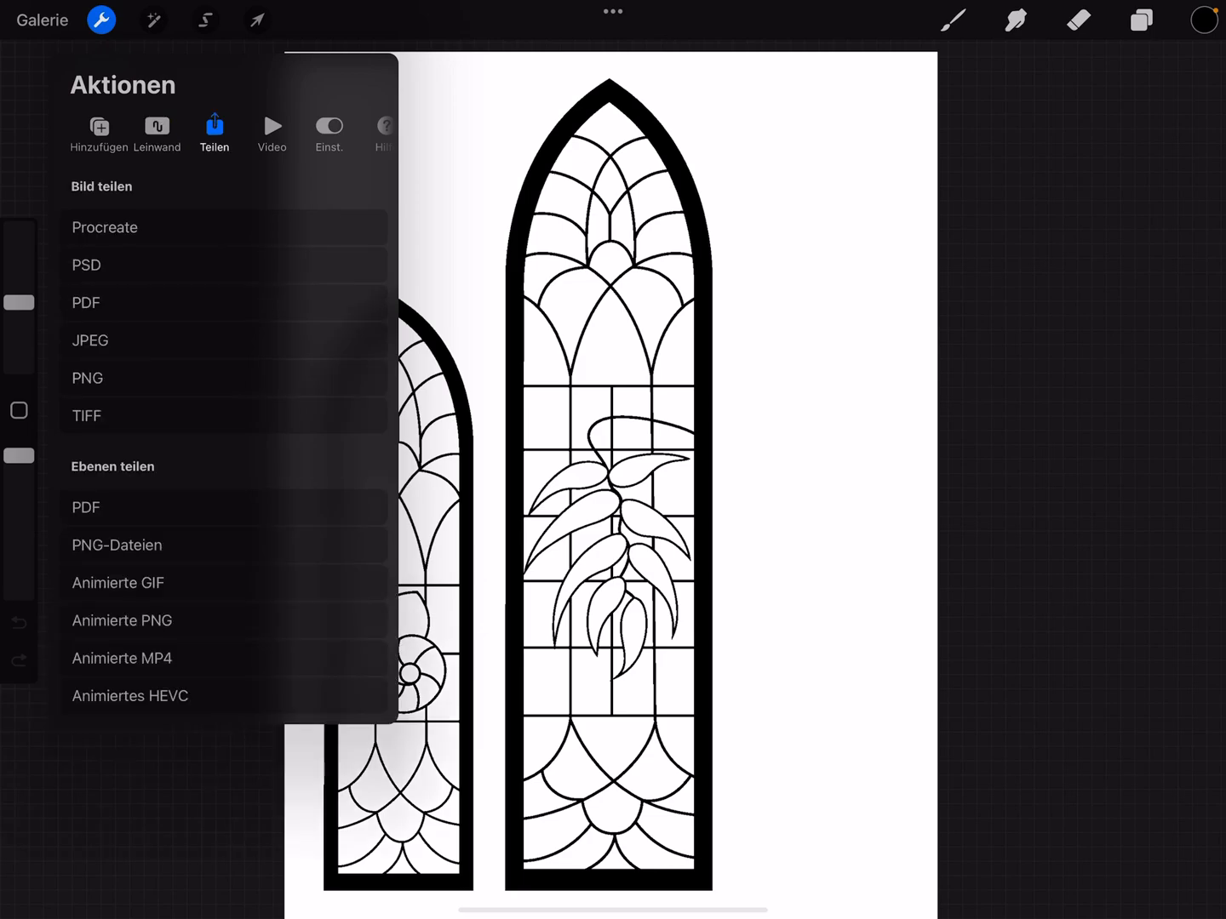
pyautogui.click(90, 340)
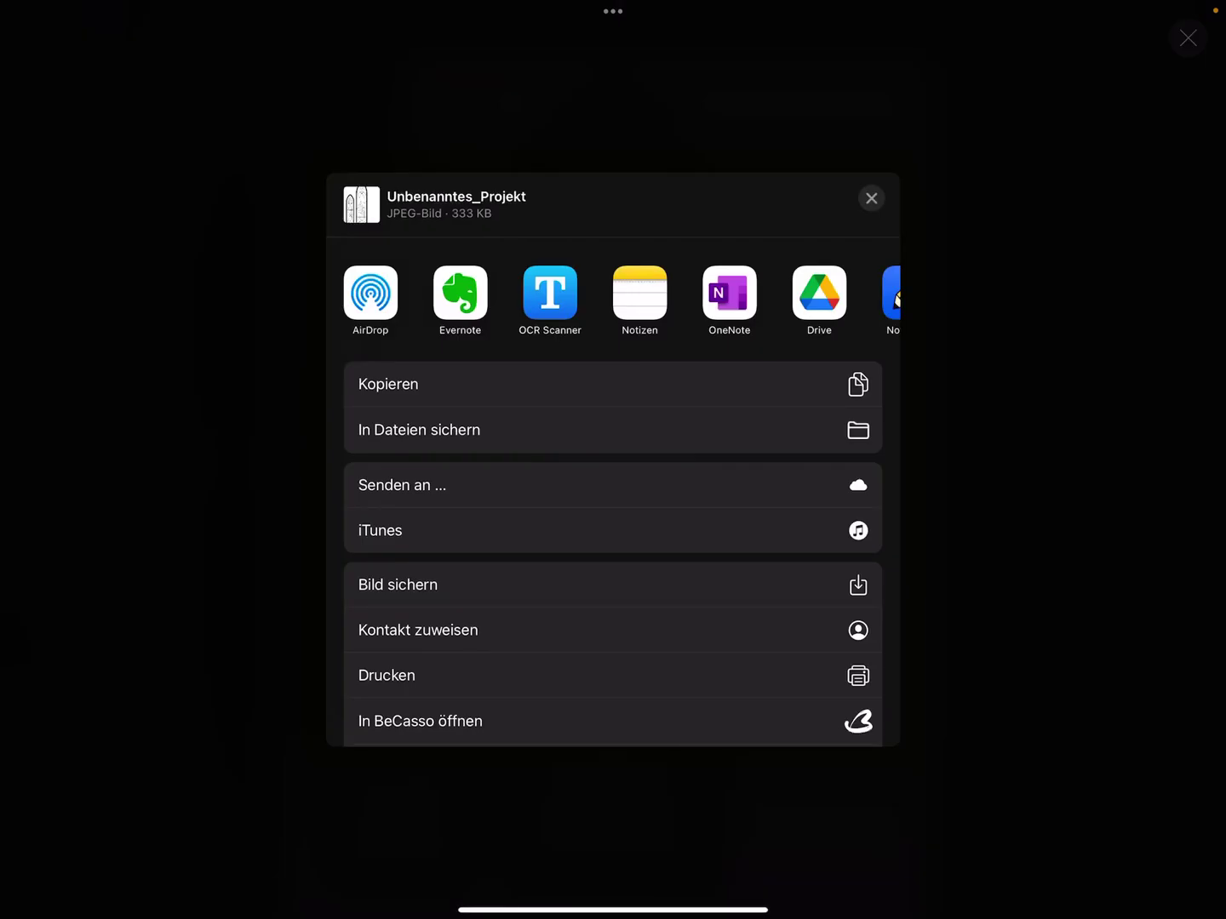
pyautogui.click(613, 585)
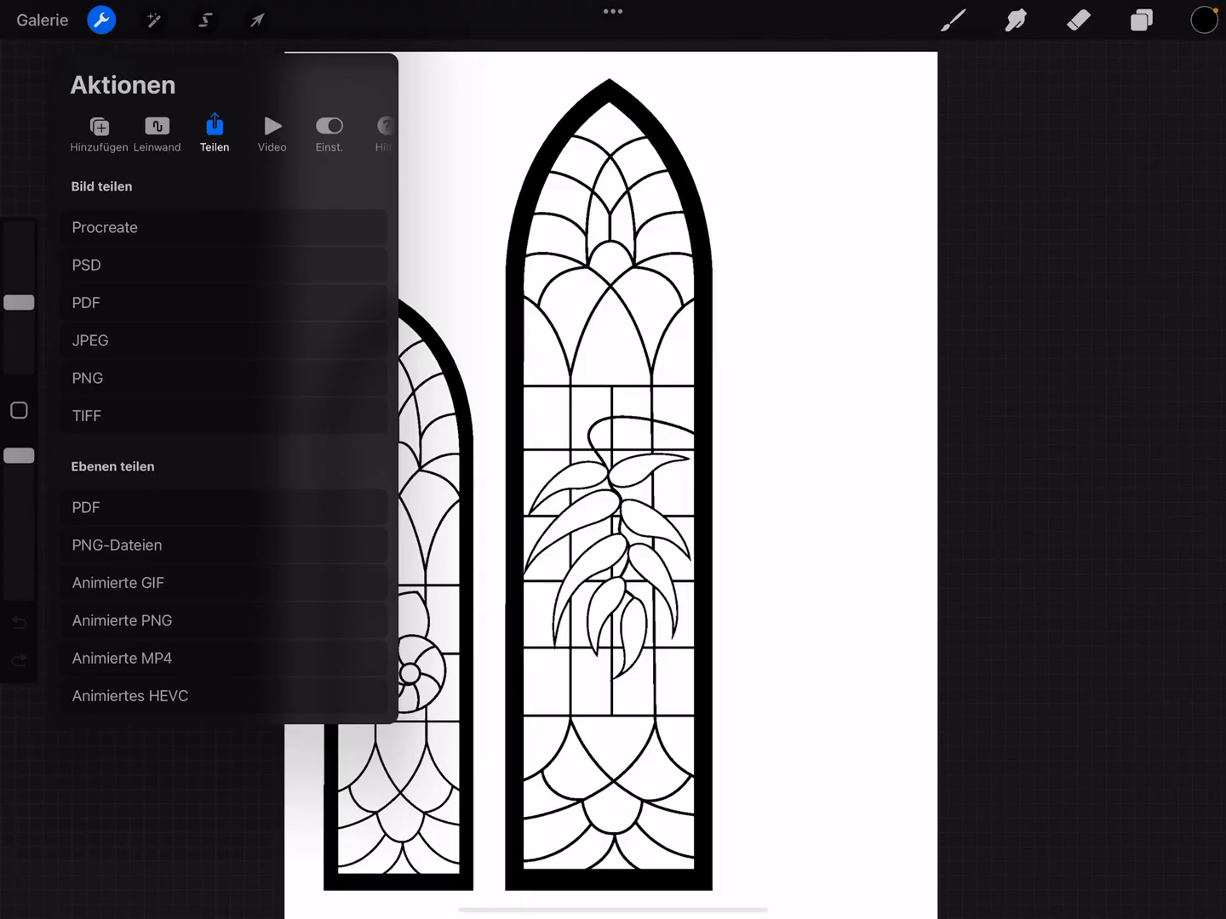
pyautogui.click(613, 480)
# - Switch to Nomad Sculpt, select the gothic window mesh and orbit to view it from the front
pyautogui.moveTo(612, 914); pyautogui.dragTo(613, 862)
pyautogui.click(674, 906)
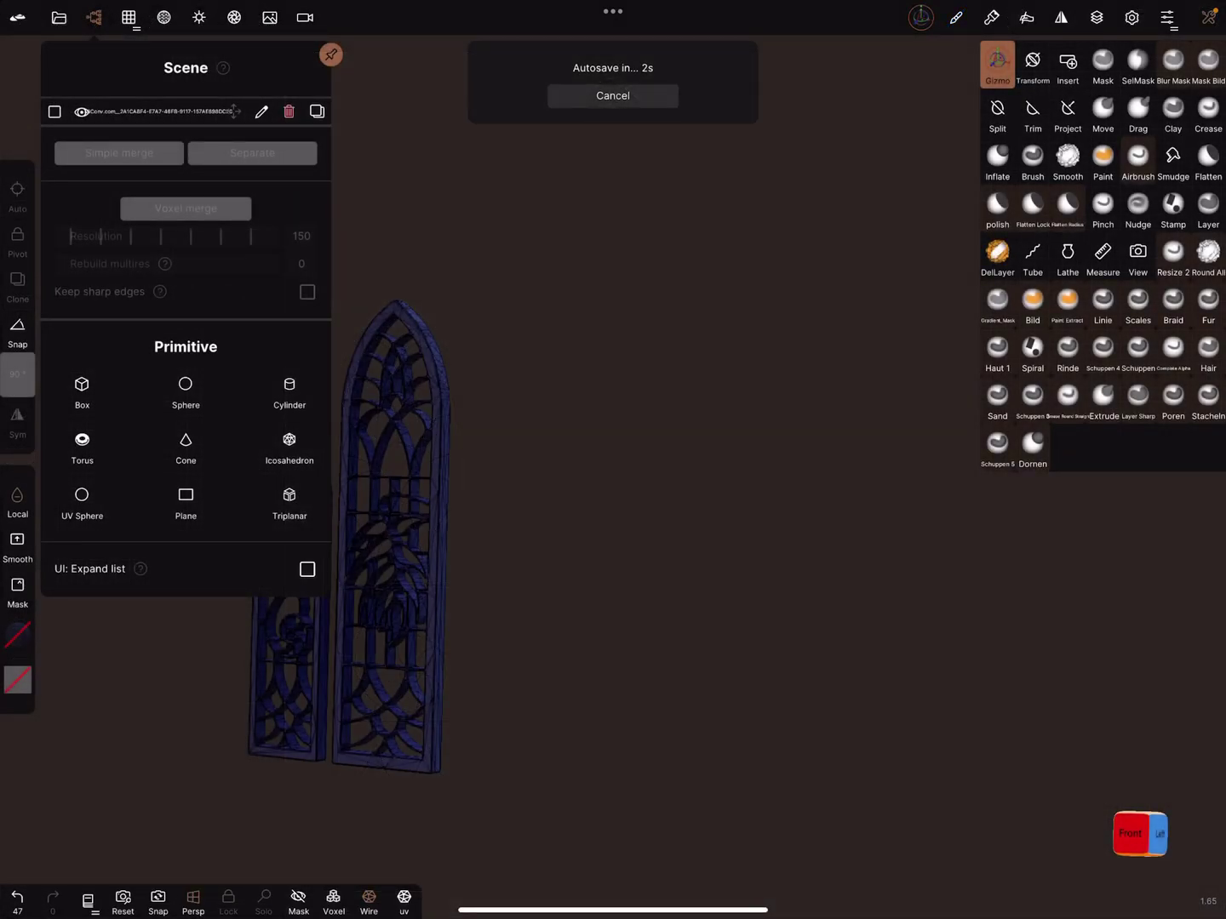
pyautogui.scroll(8, 478, 478)
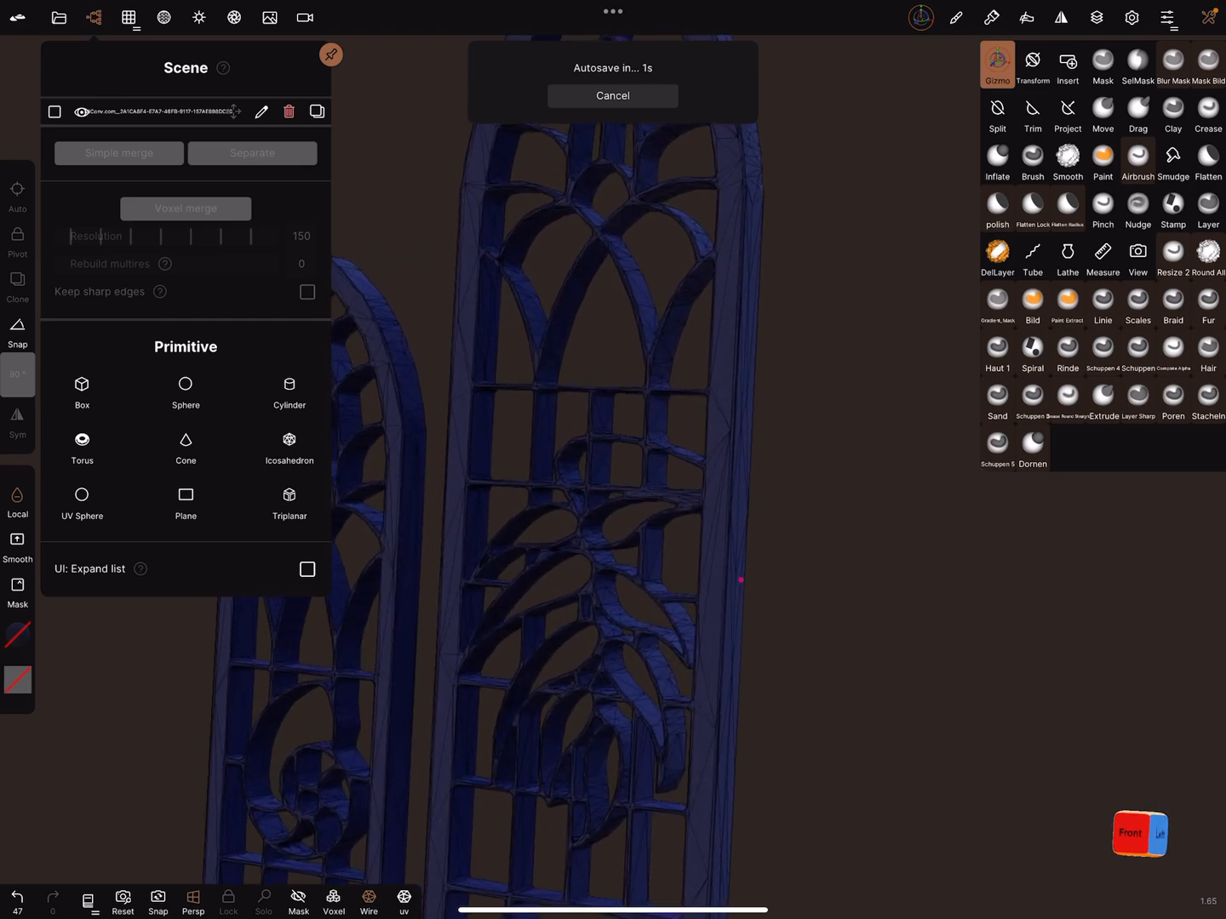
pyautogui.scroll(6, 527, 479)
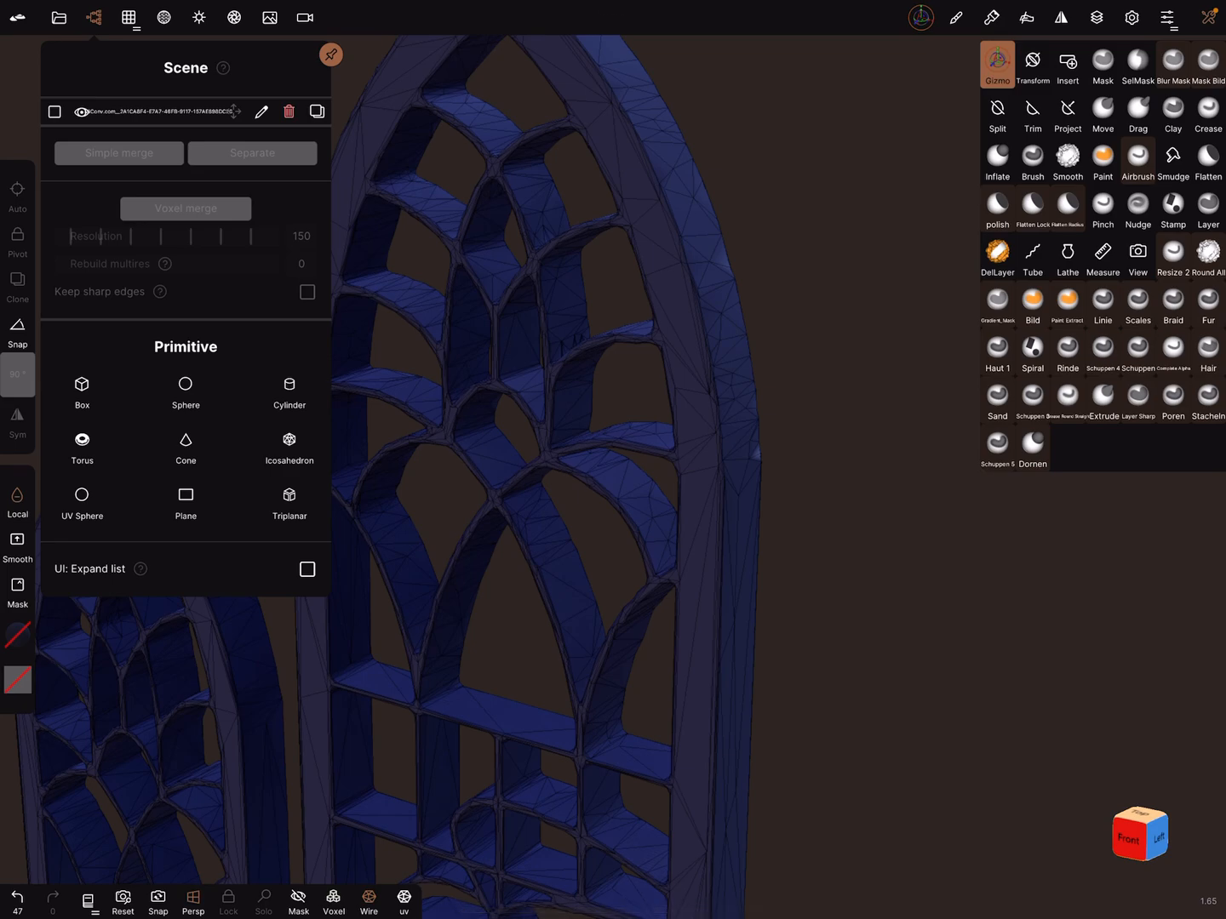
pyautogui.click(575, 478)
pyautogui.click(383, 450)
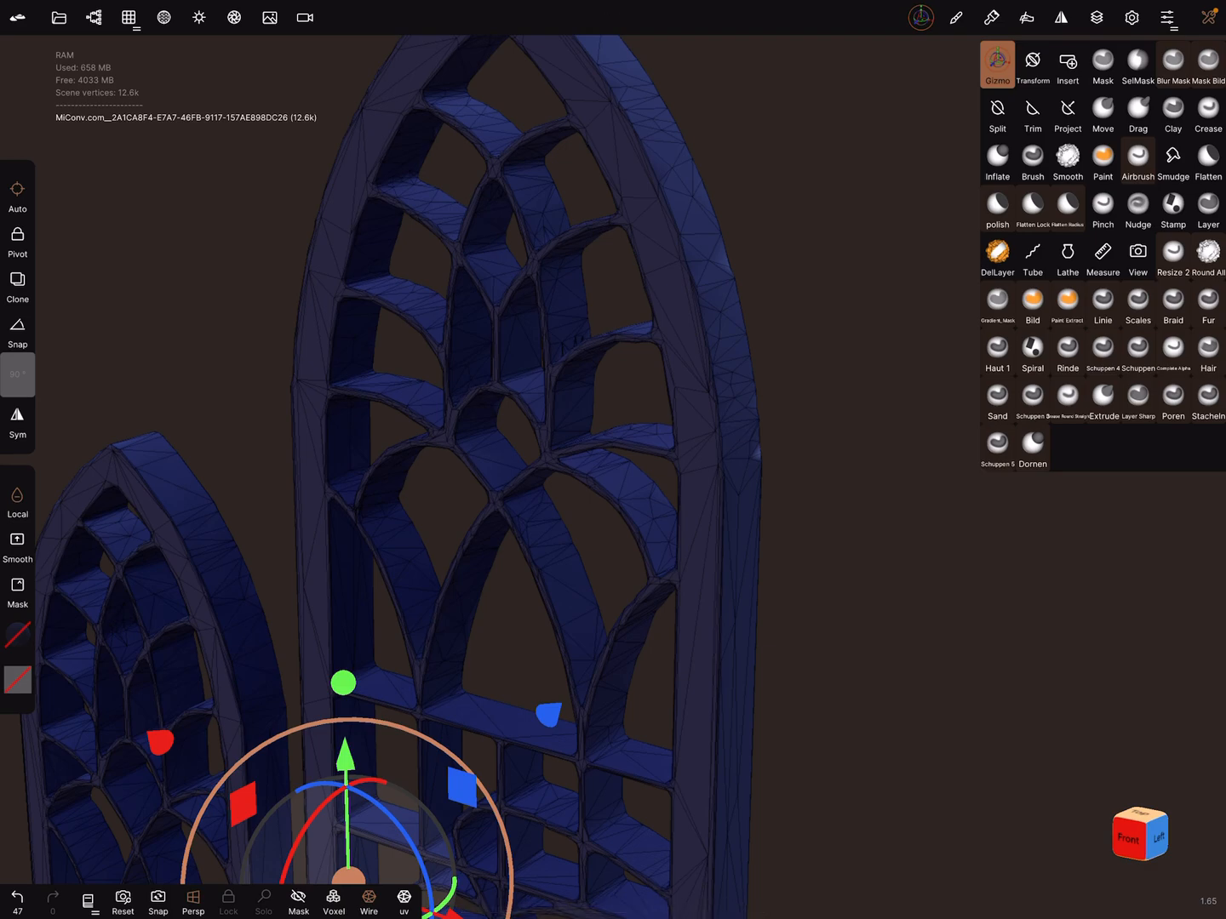
pyautogui.moveTo(671, 383); pyautogui.dragTo(479, 384)
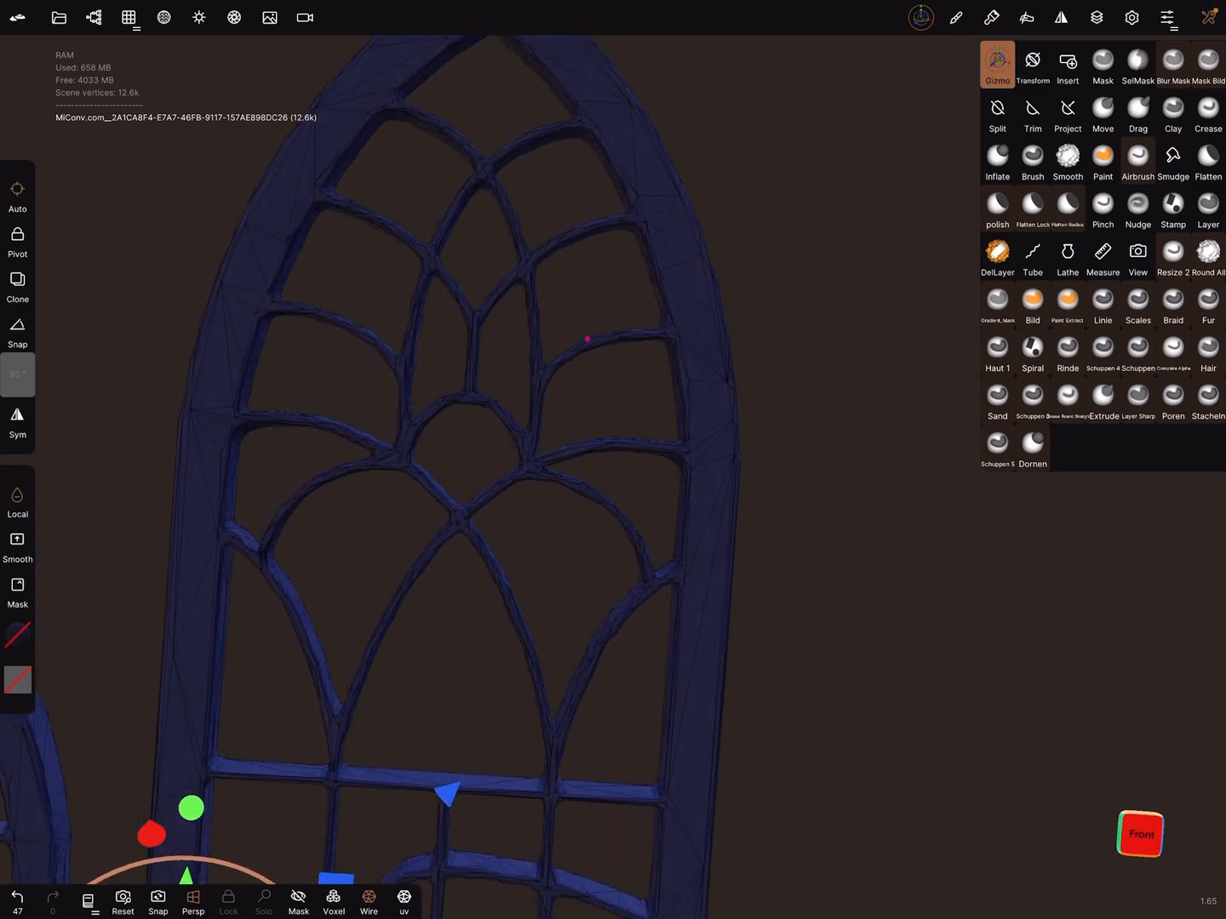
pyautogui.scroll(5, 480, 432)
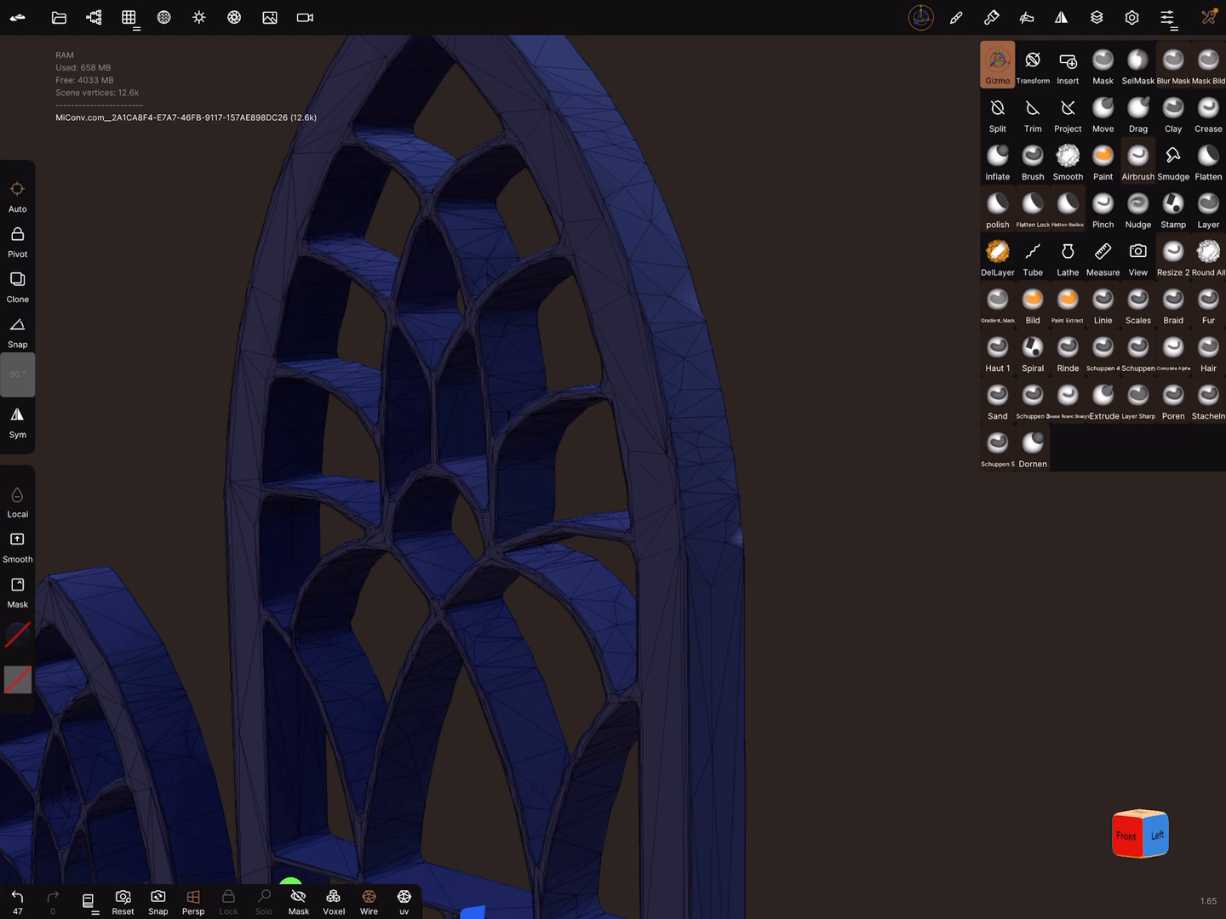
# - Switch over to the MiConv converter in the browser
pyautogui.moveTo(613, 914); pyautogui.dragTo(613, 843)
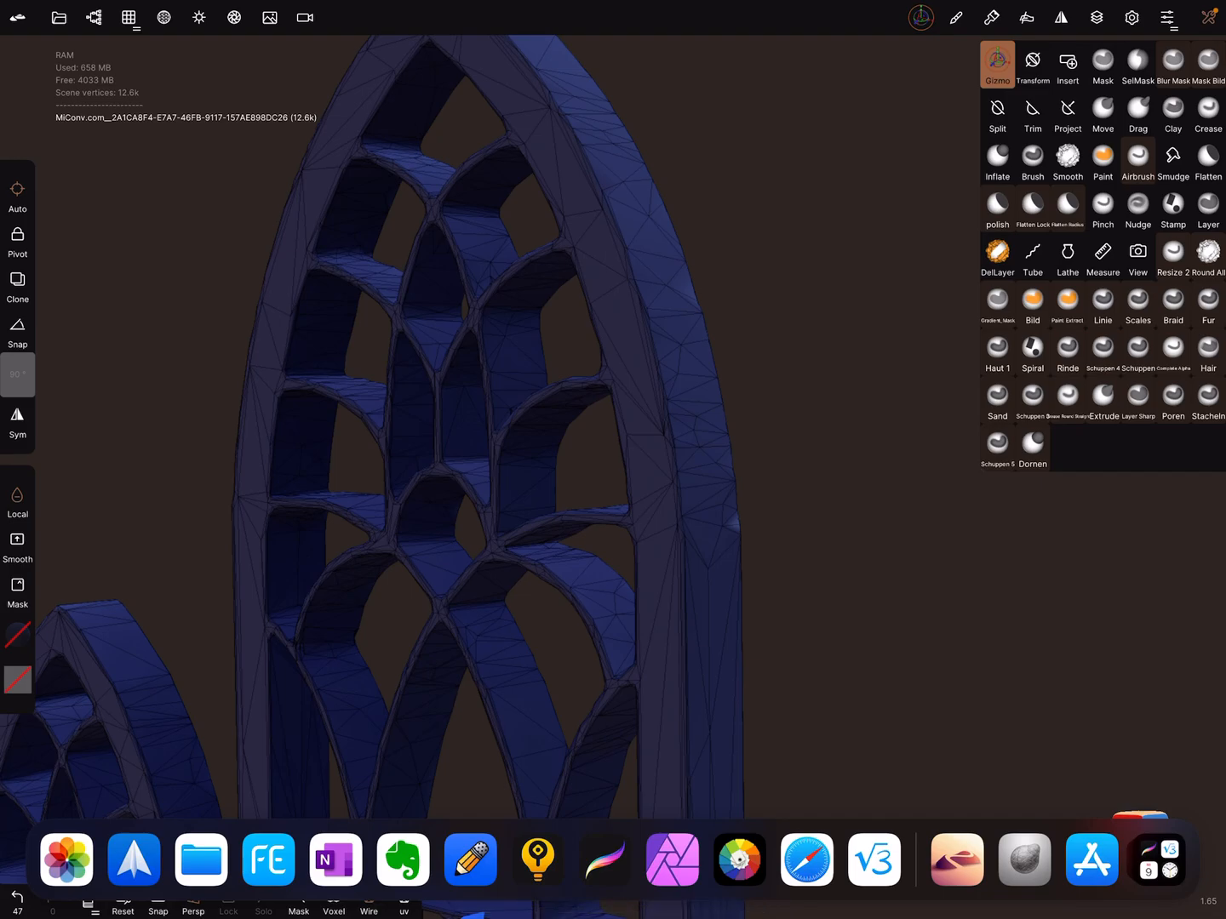
pyautogui.click(807, 859)
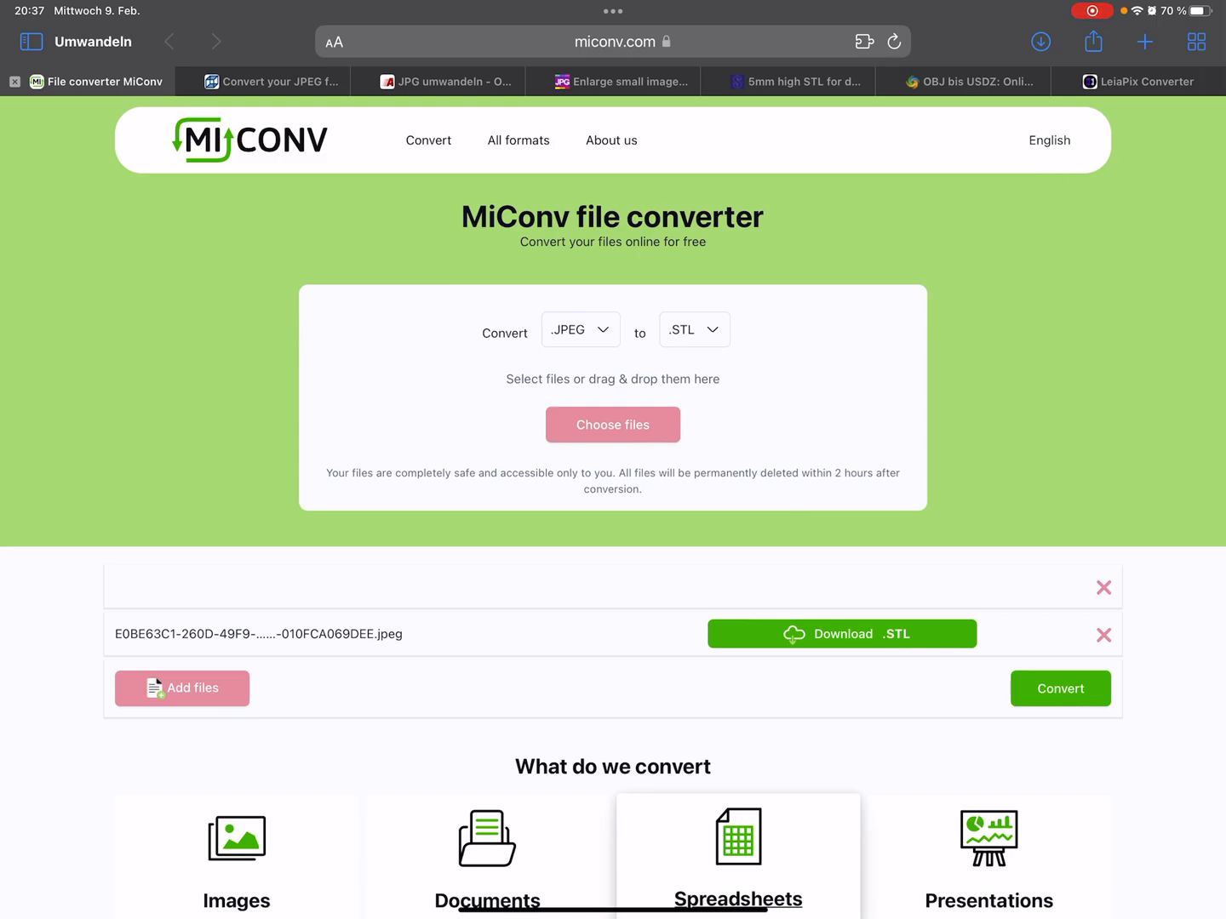
# - Remove the previously converted file entry and review the target format list
pyautogui.click(1104, 587)
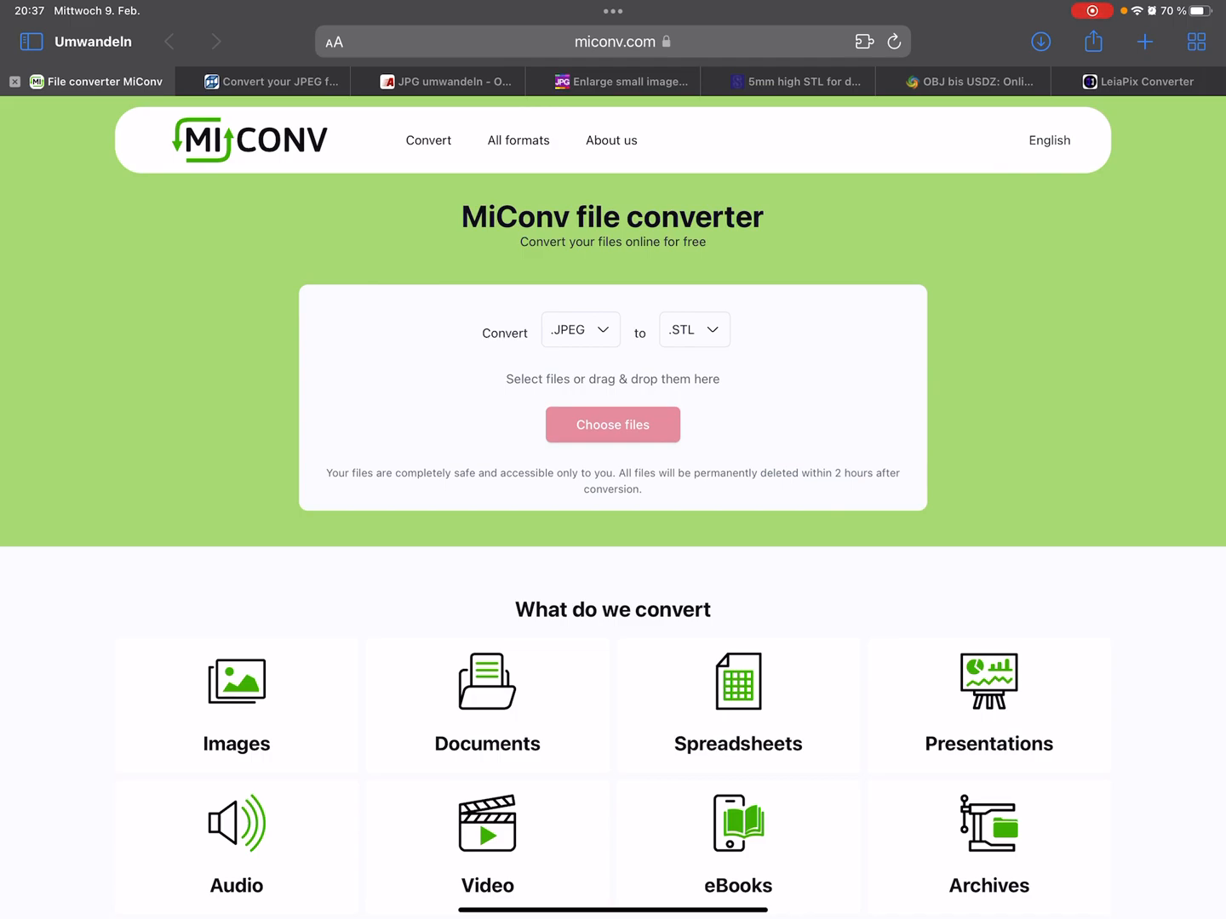
pyautogui.click(695, 329)
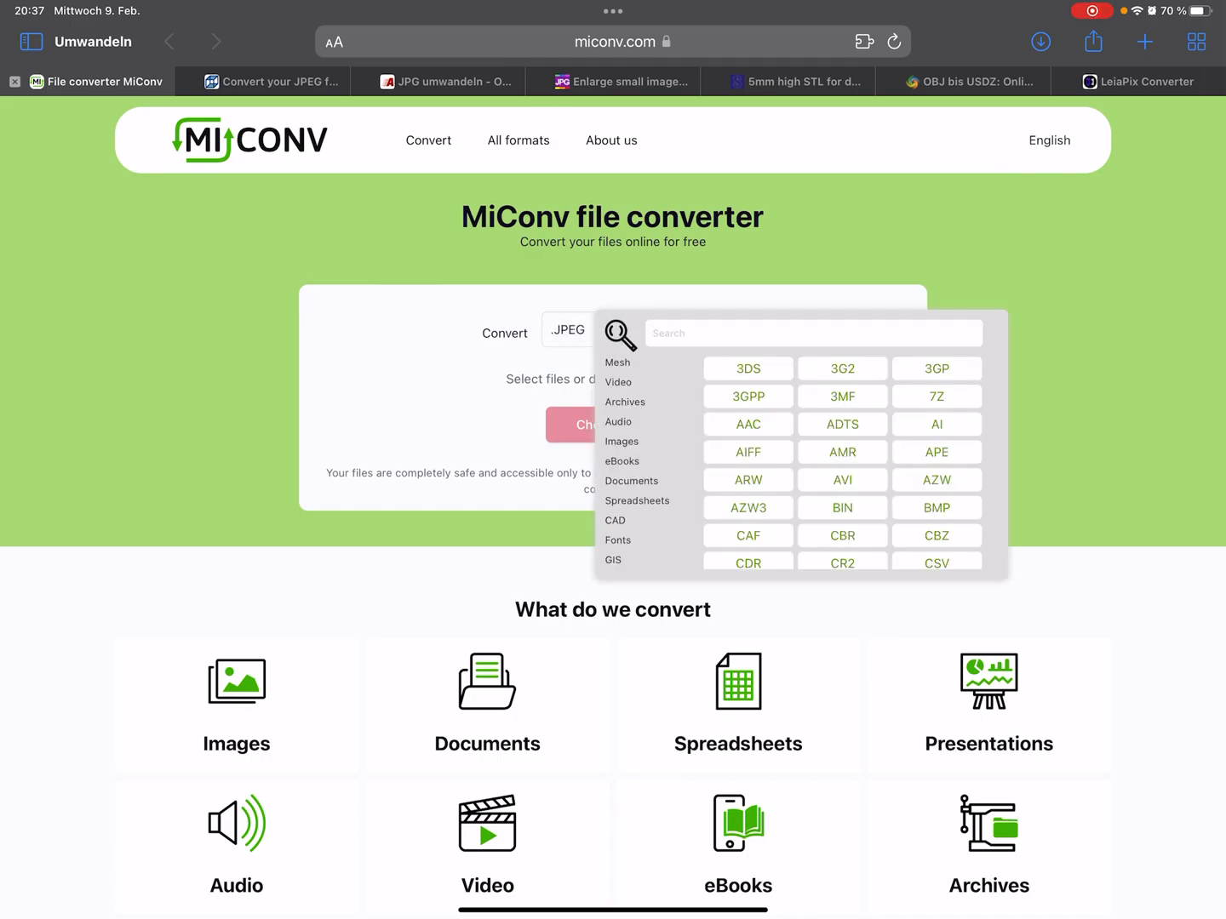
pyautogui.scroll(-5, 843, 460)
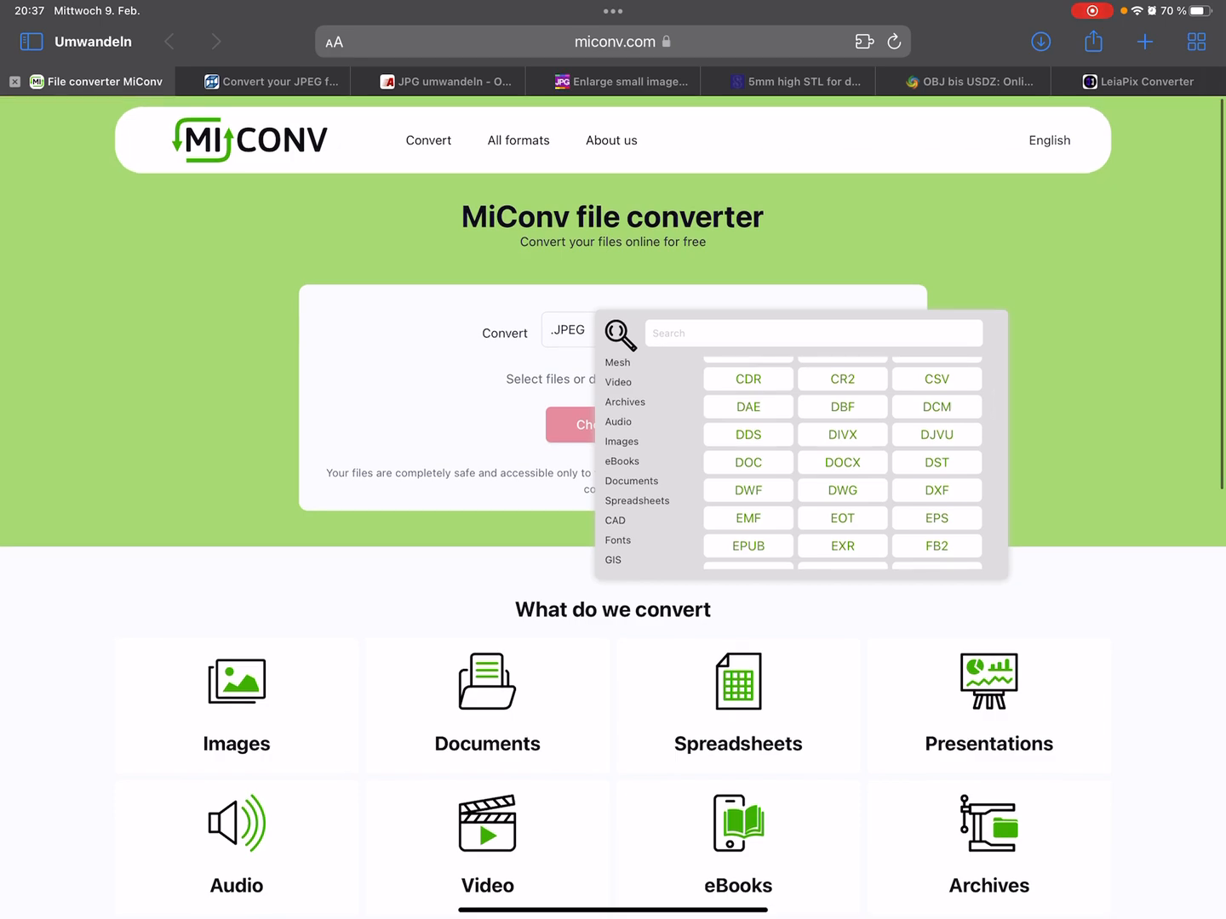
pyautogui.click(440, 401)
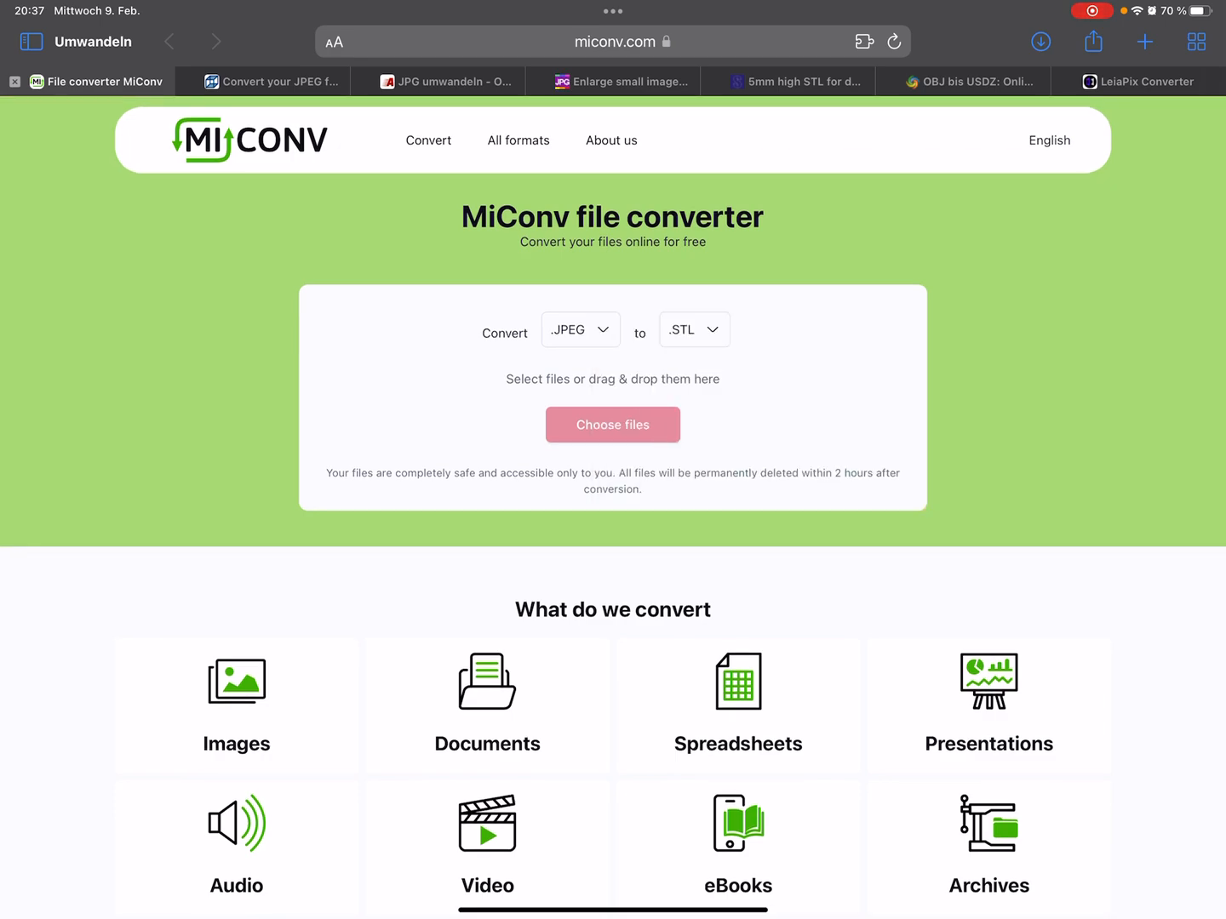
pyautogui.click(694, 330)
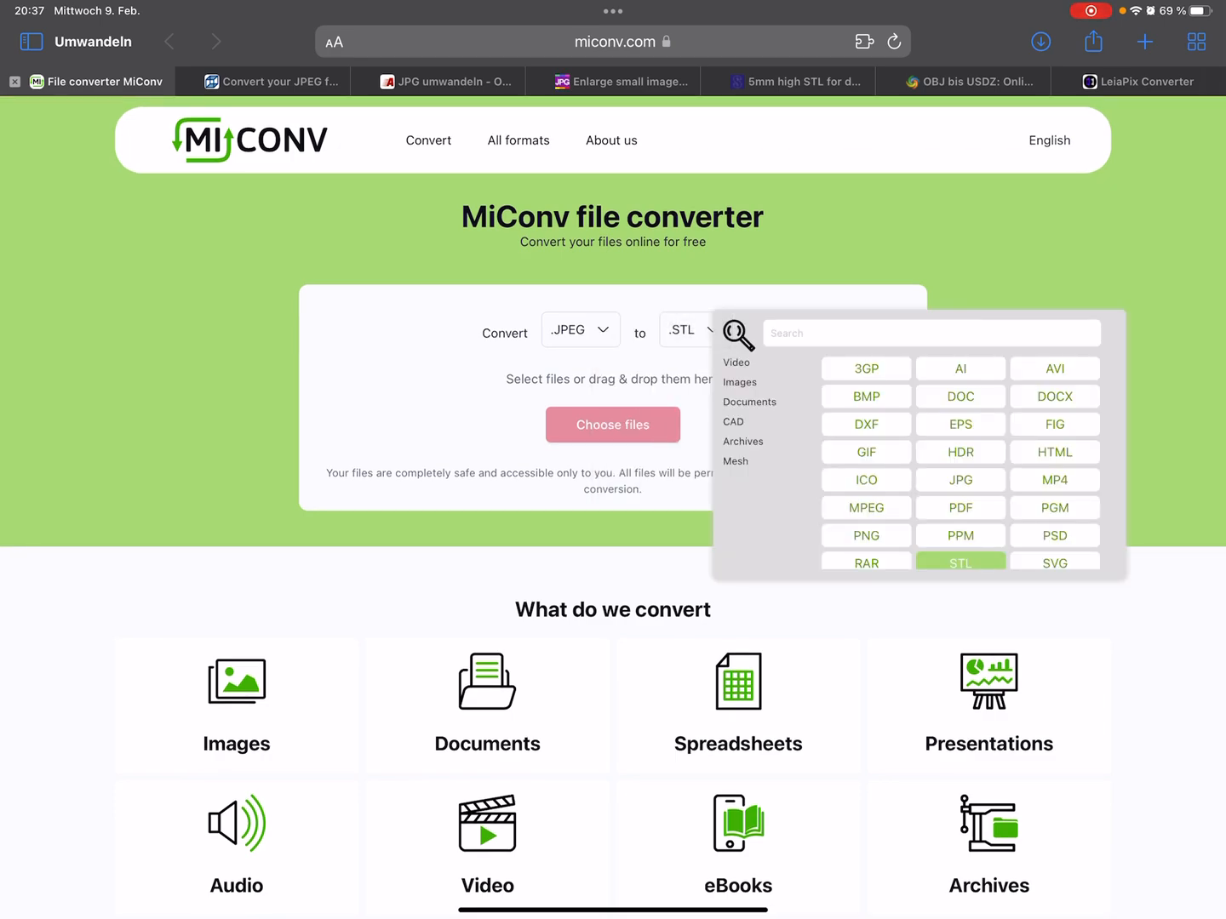
pyautogui.click(959, 563)
# - Add the stained-glass windows photo from the photo library and set its target format to STL, starting conversion
pyautogui.click(612, 425)
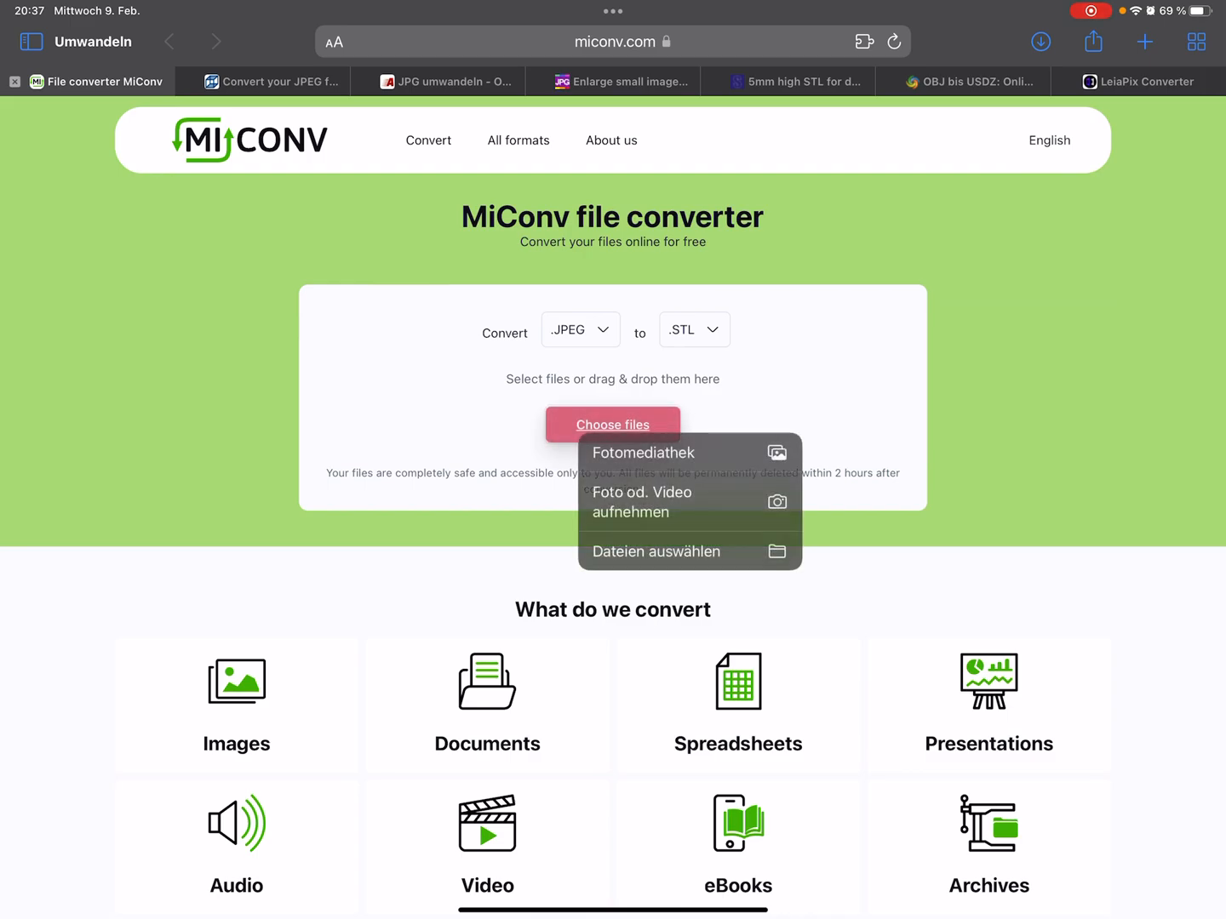
pyautogui.click(661, 455)
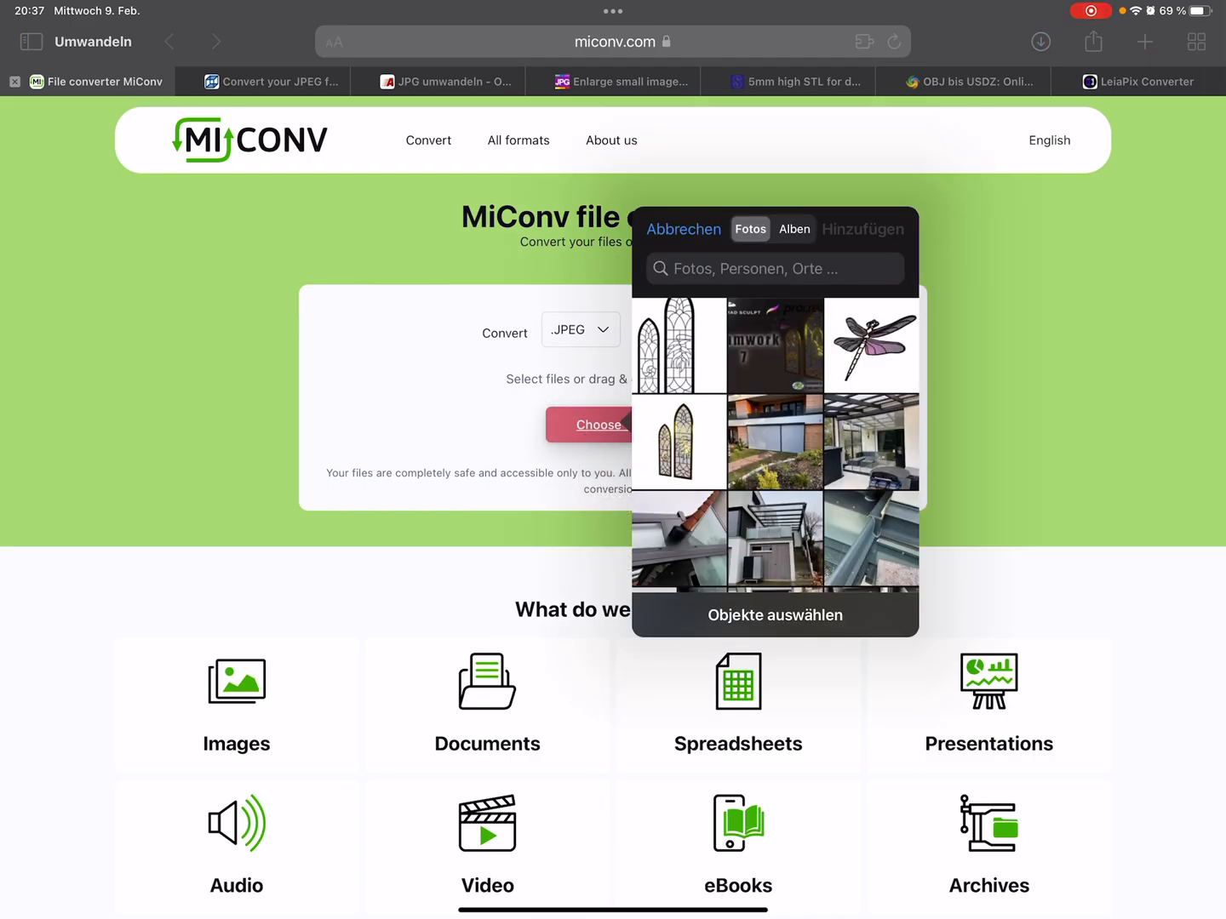
pyautogui.click(679, 345)
pyautogui.click(863, 229)
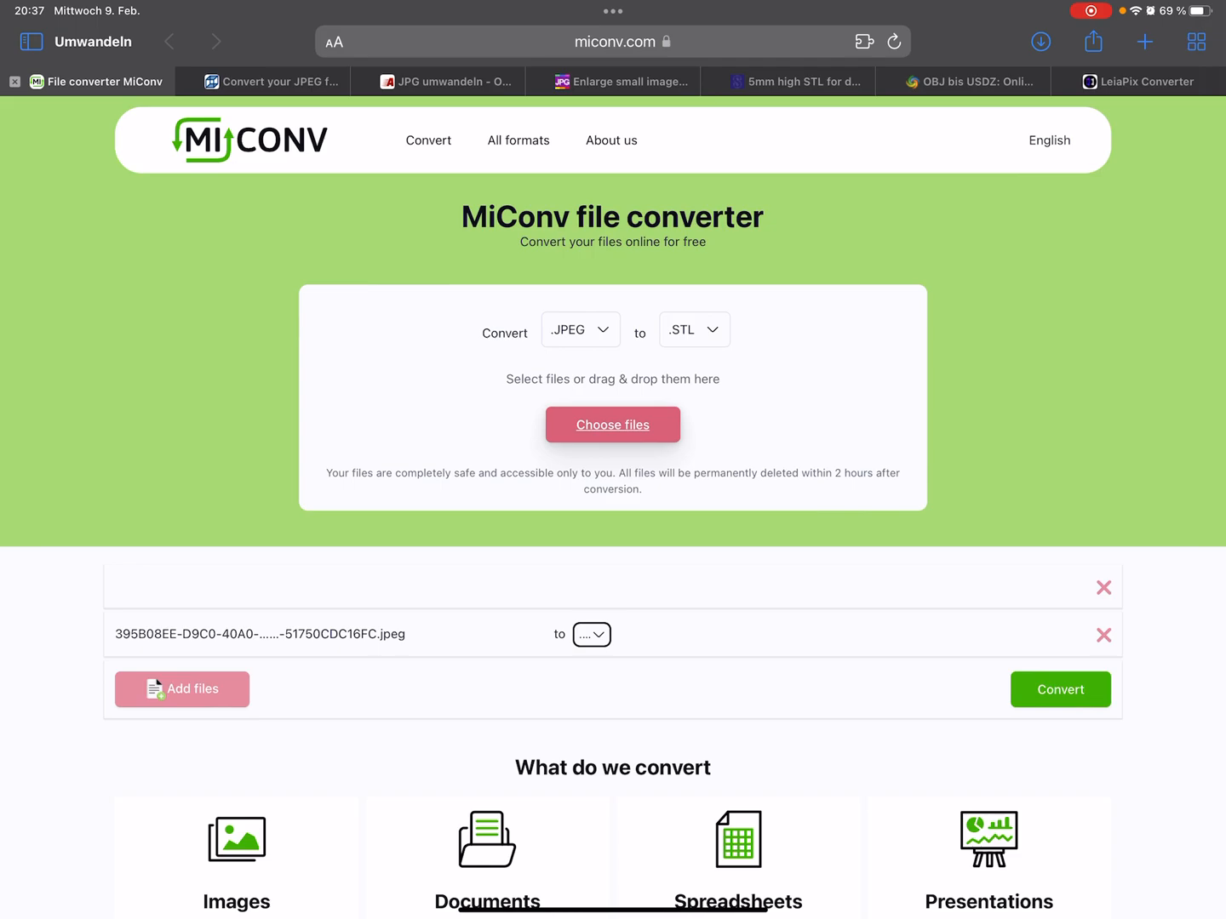
pyautogui.keyDown('ctrl'); pyautogui.scroll(3, 613, 575); pyautogui.keyUp('ctrl')
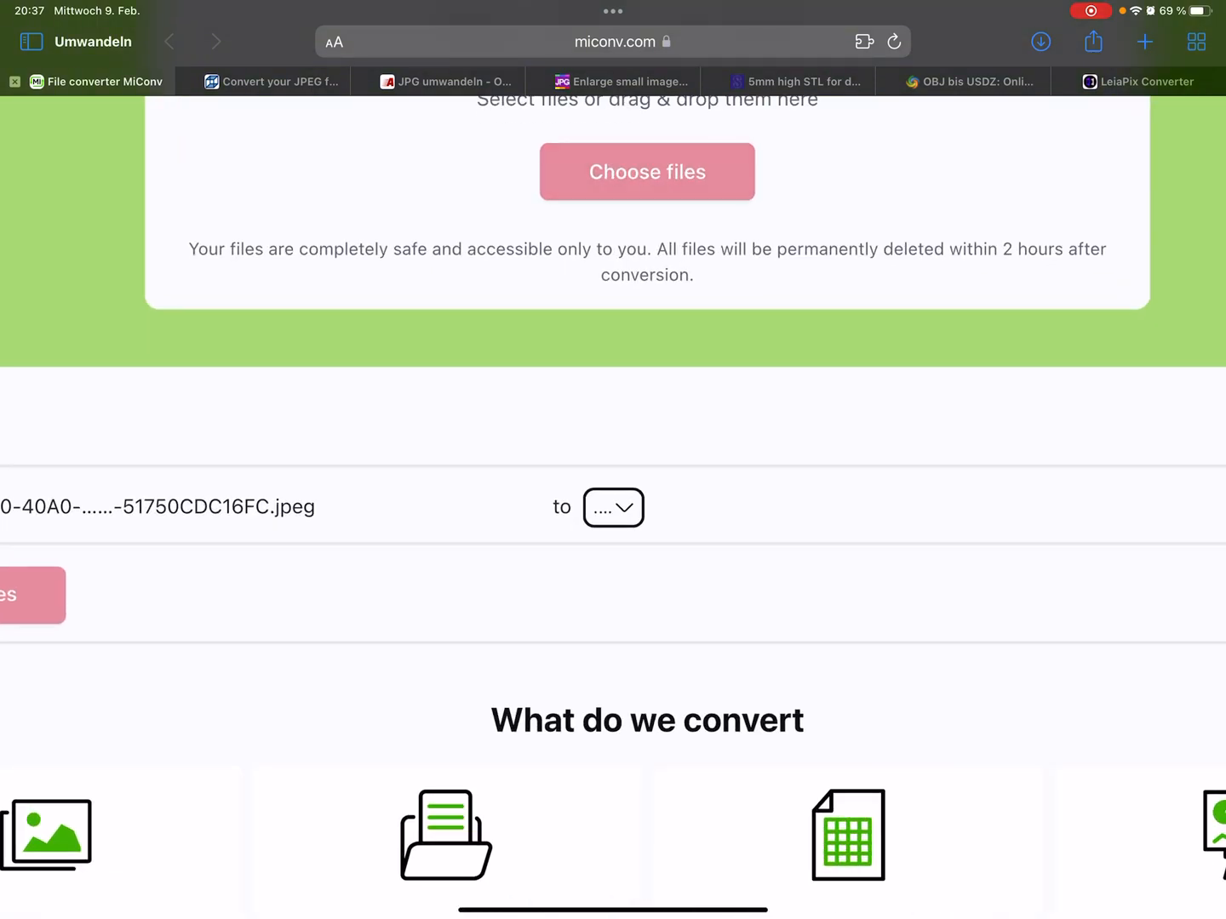
pyautogui.click(613, 506)
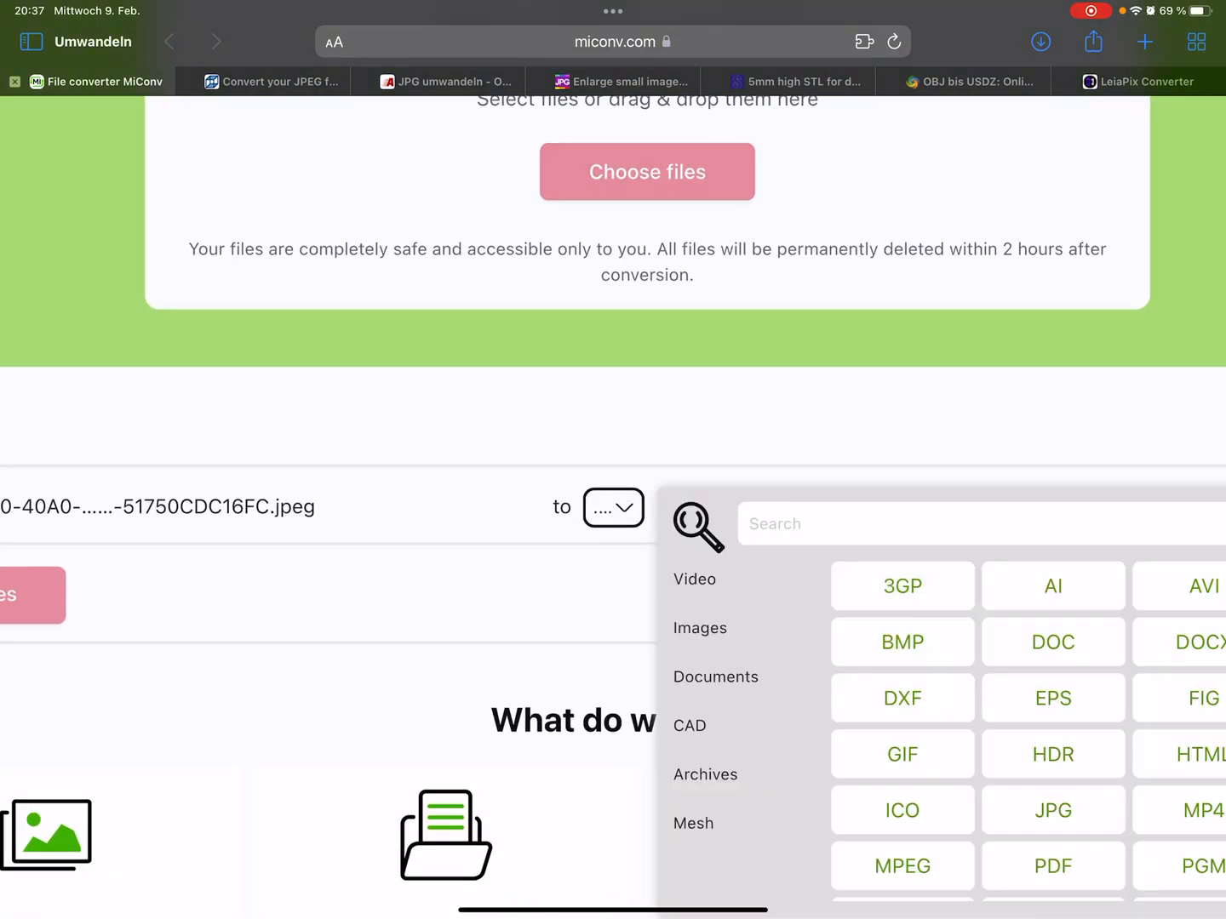
pyautogui.keyDown('ctrl'); pyautogui.scroll(-3, 612, 576); pyautogui.keyUp('ctrl')
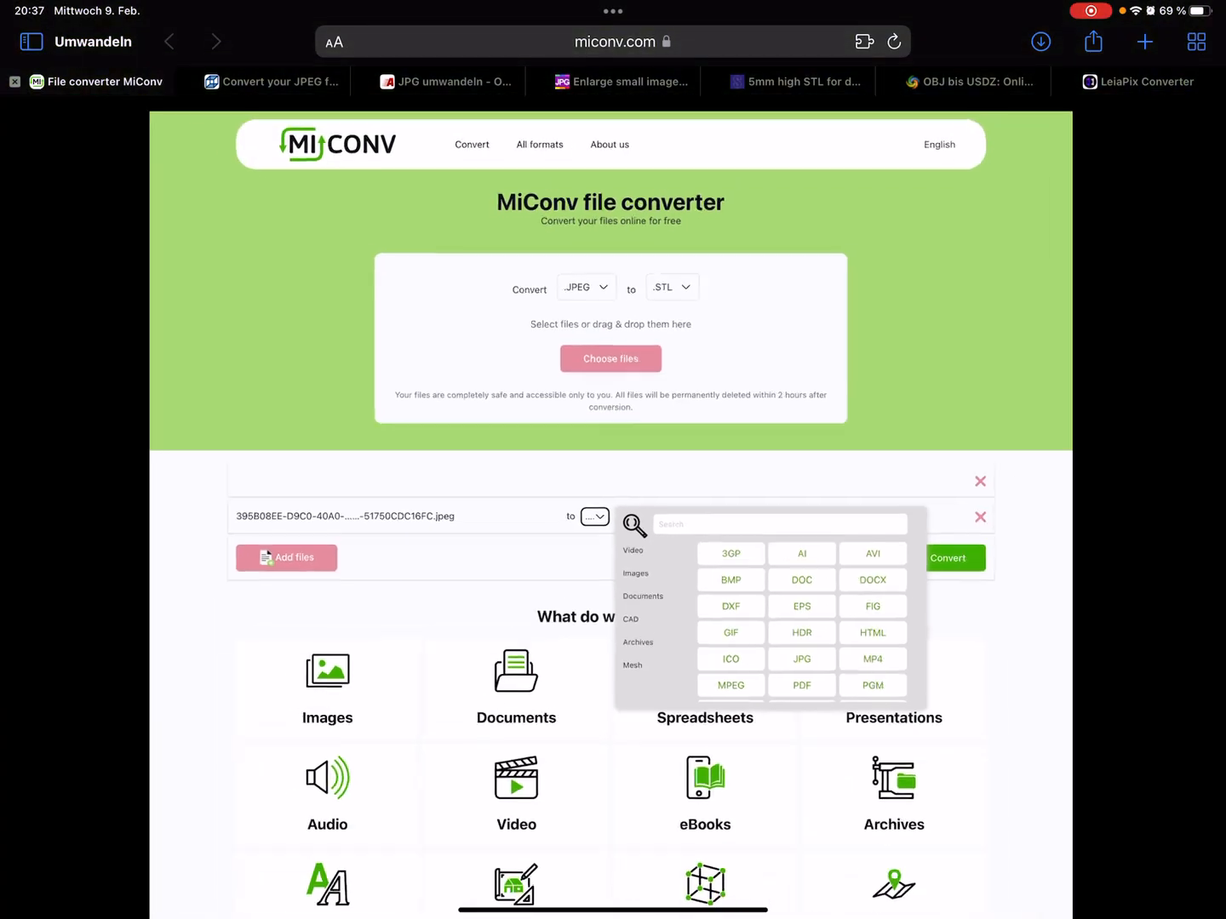
pyautogui.scroll(-4, 867, 671)
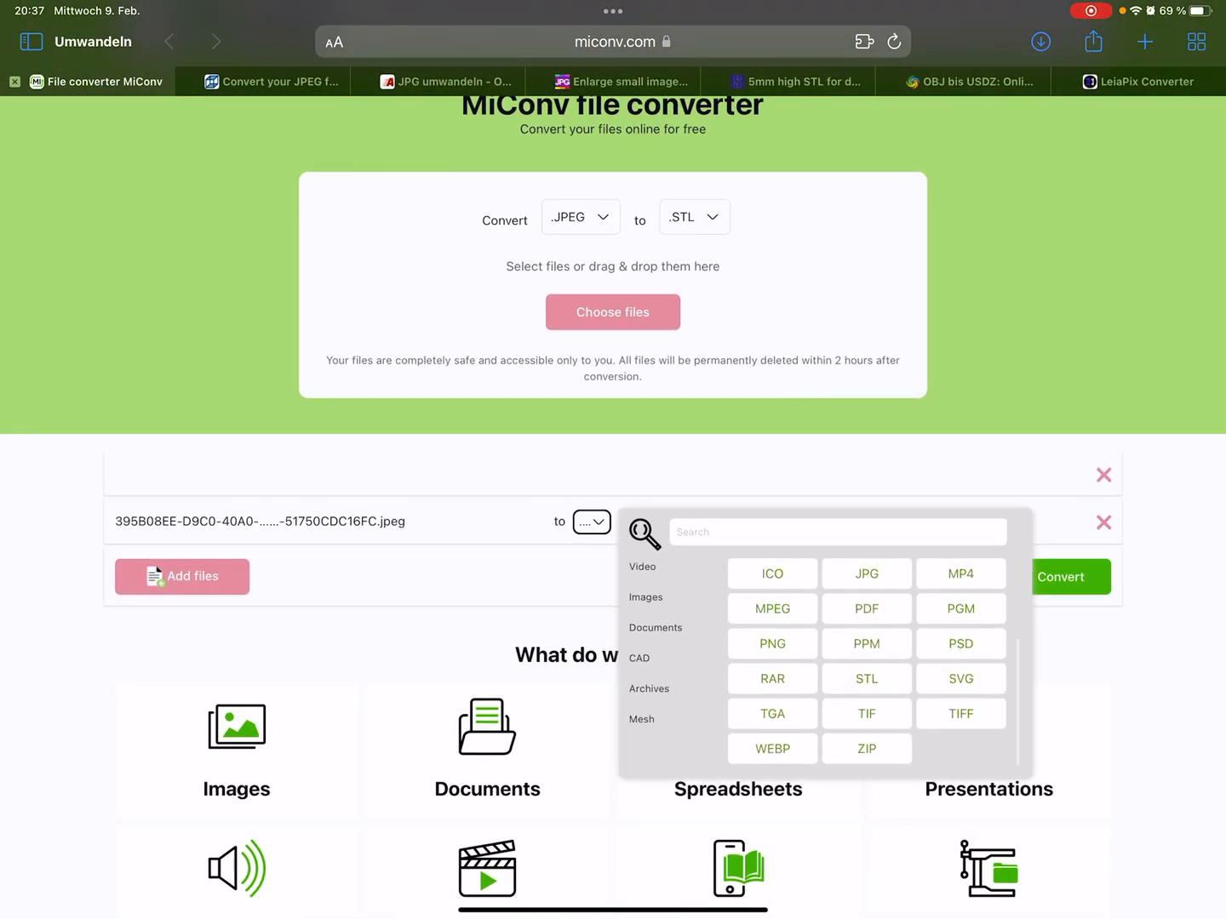
pyautogui.click(865, 678)
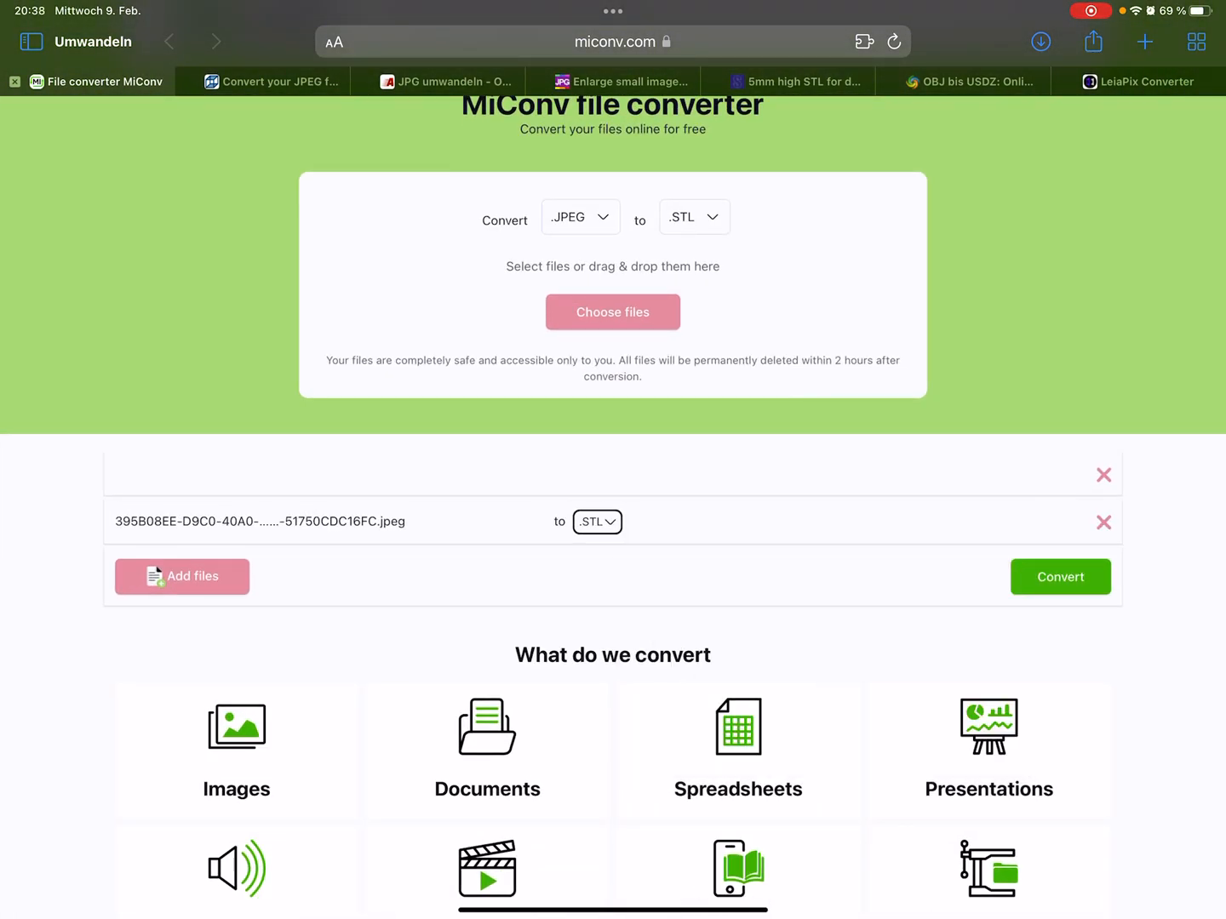
pyautogui.click(1060, 577)
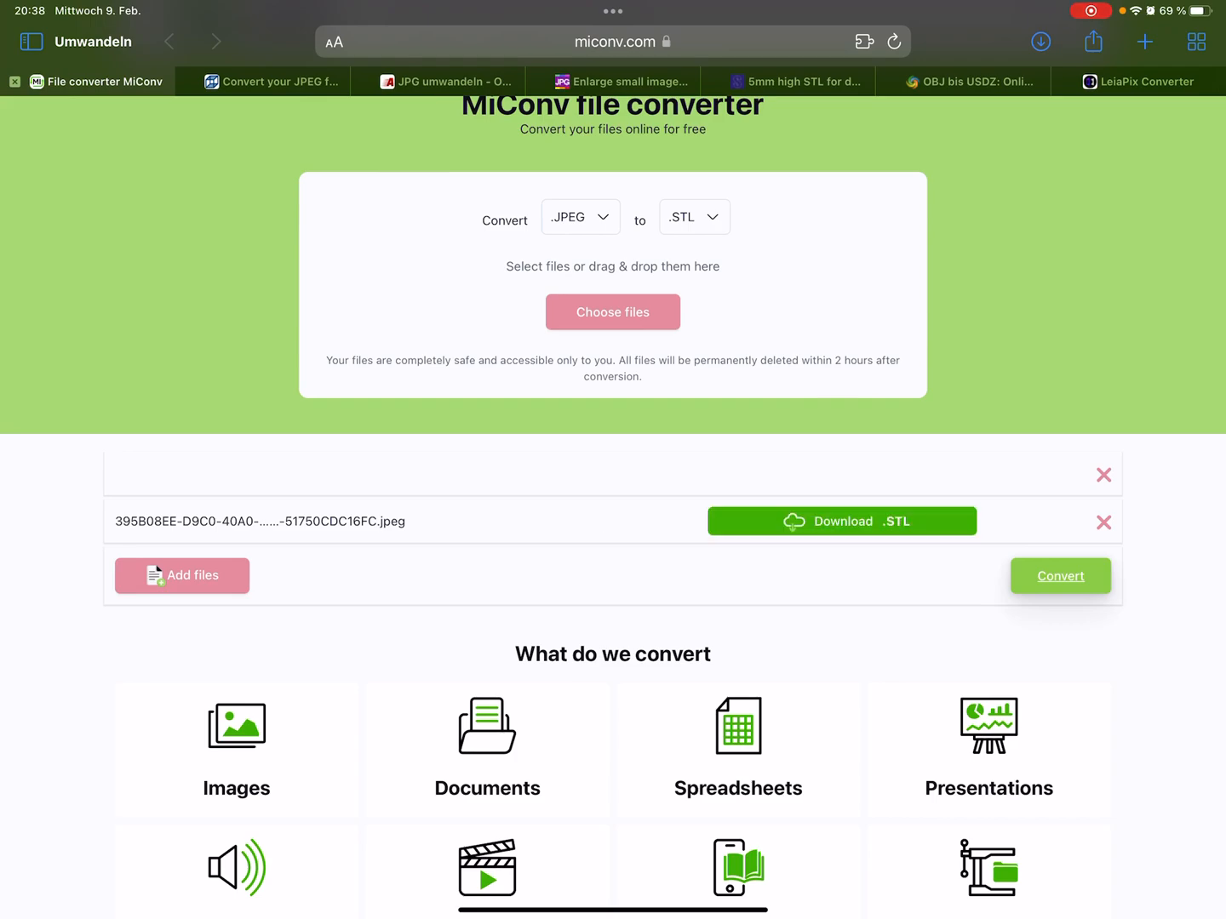
# - Download the converted STL file, confirm the Safari download and switch to Nomad Sculpt
pyautogui.click(842, 521)
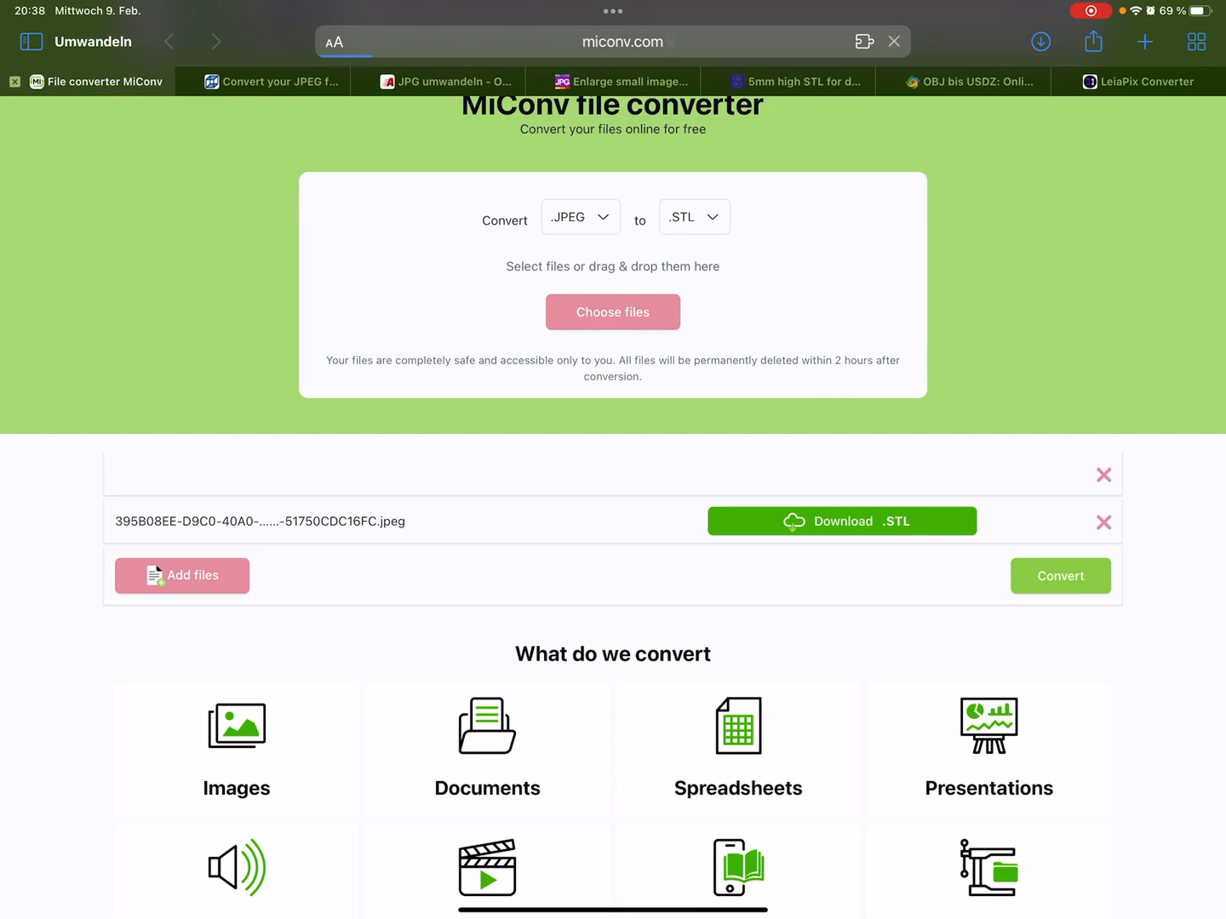
pyautogui.click(268, 186)
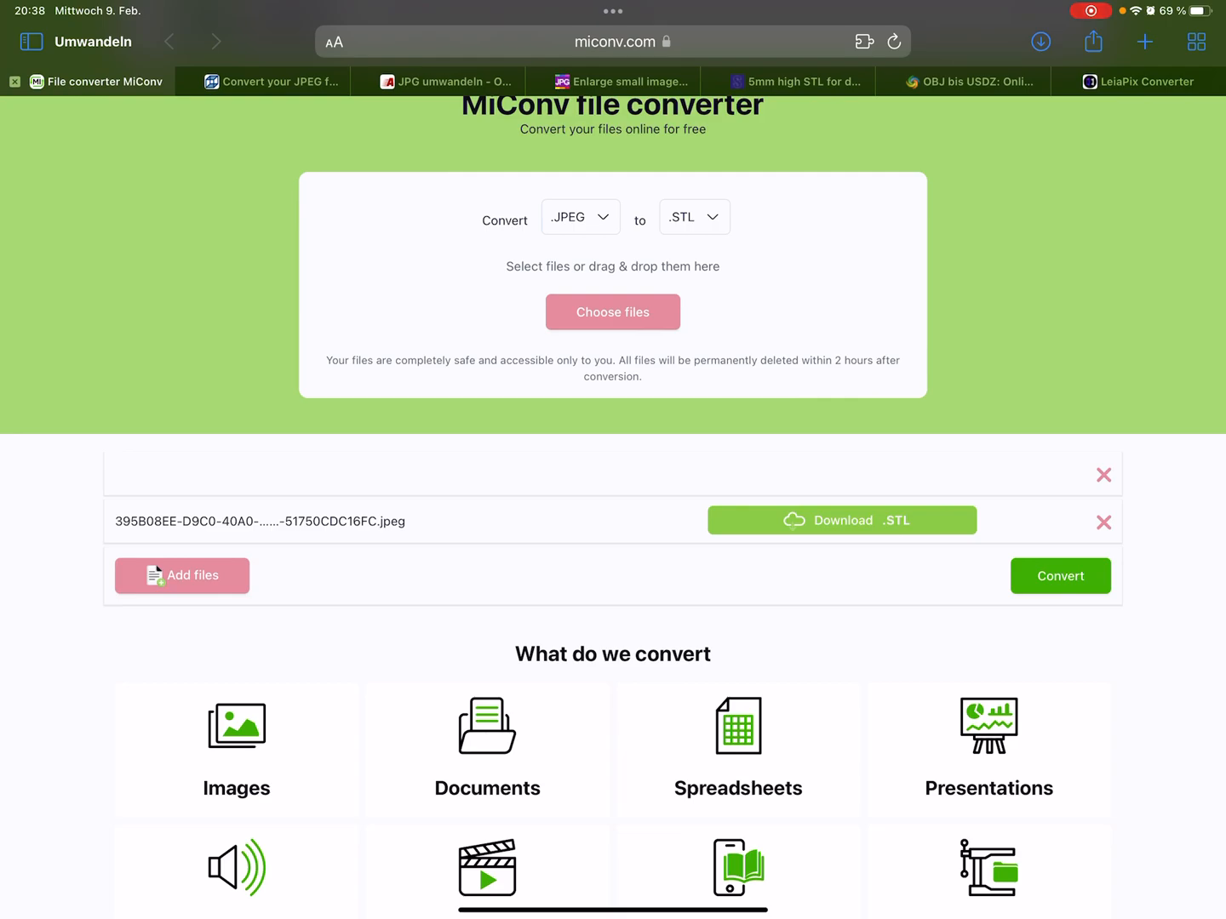
pyautogui.click(958, 860)
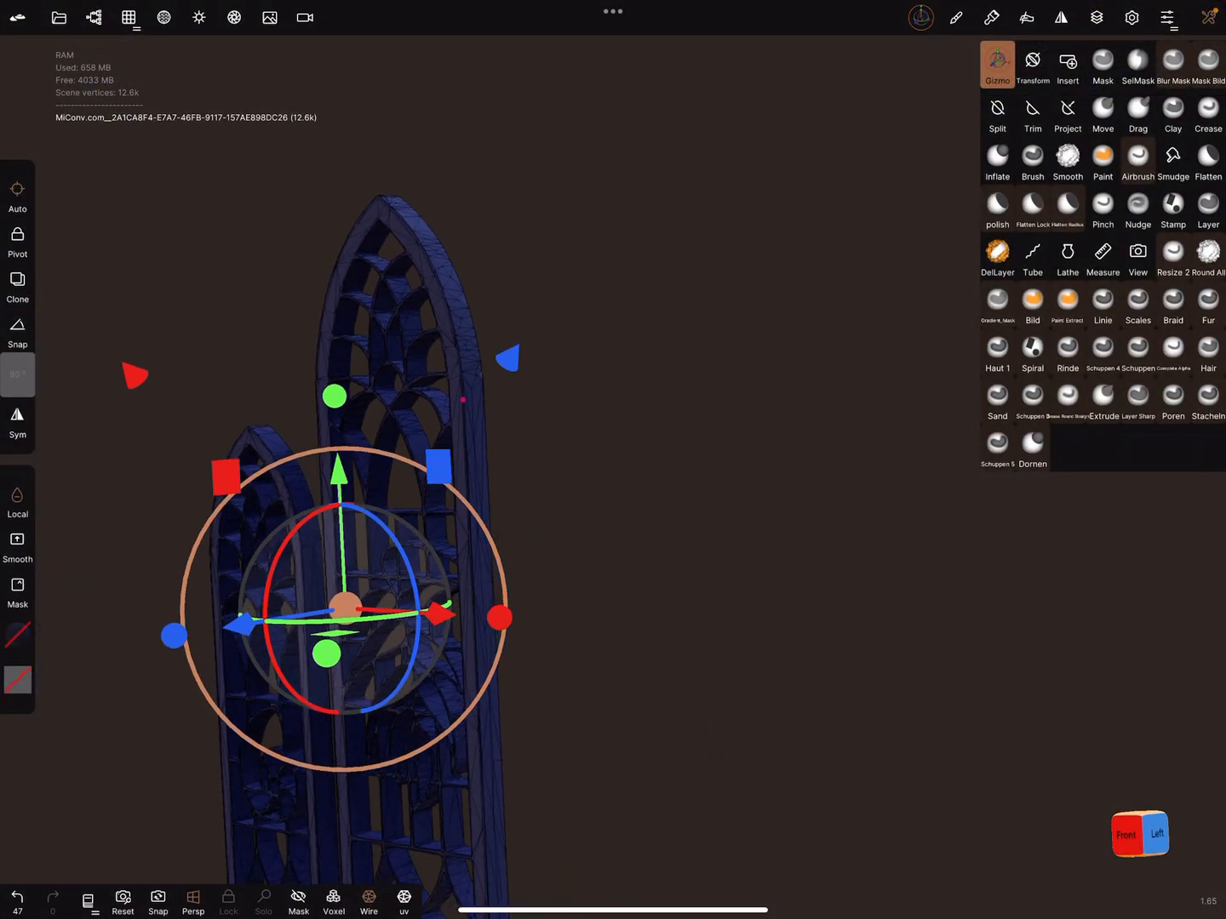
# - Import the downloaded MiConv STL into the scene and orbit toward the new grey arches
pyautogui.click(59, 17)
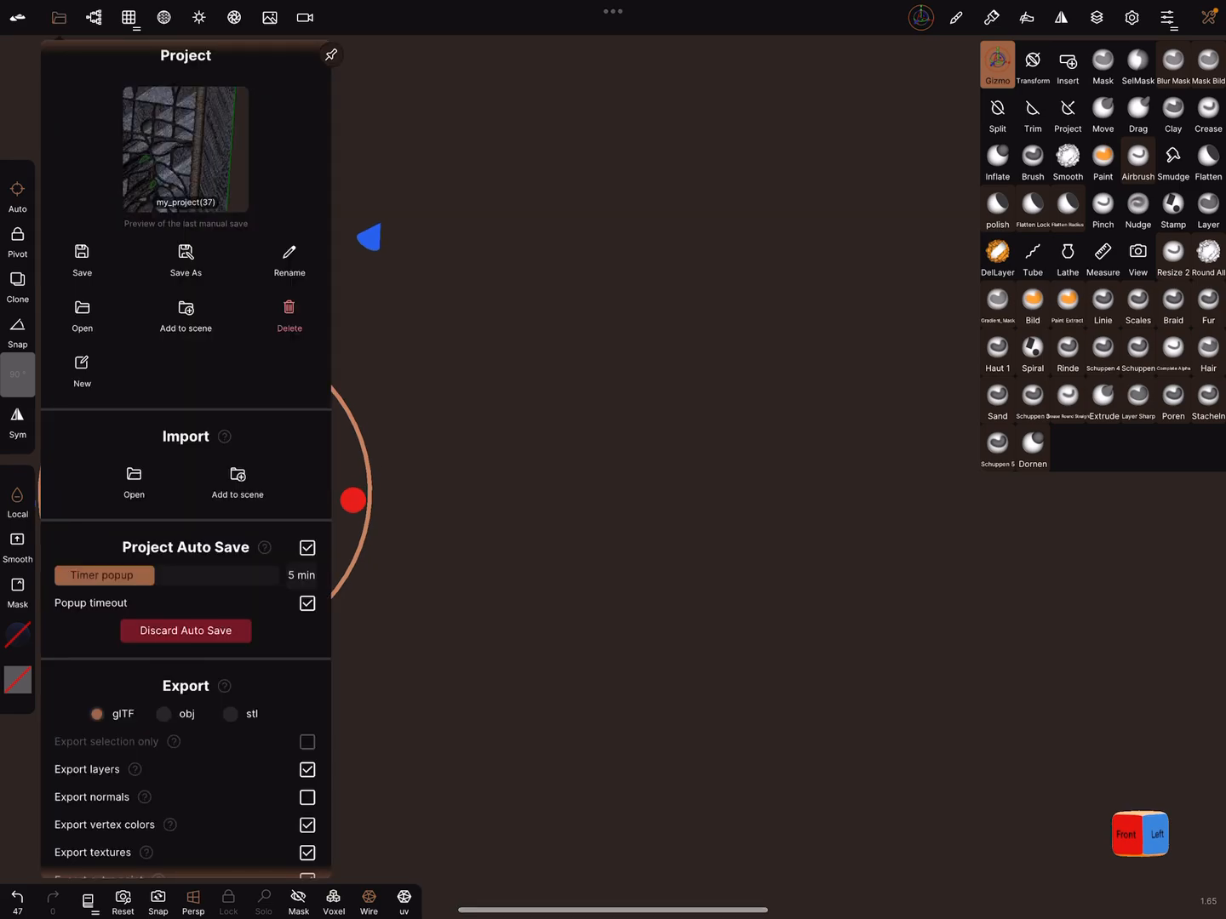
pyautogui.click(133, 474)
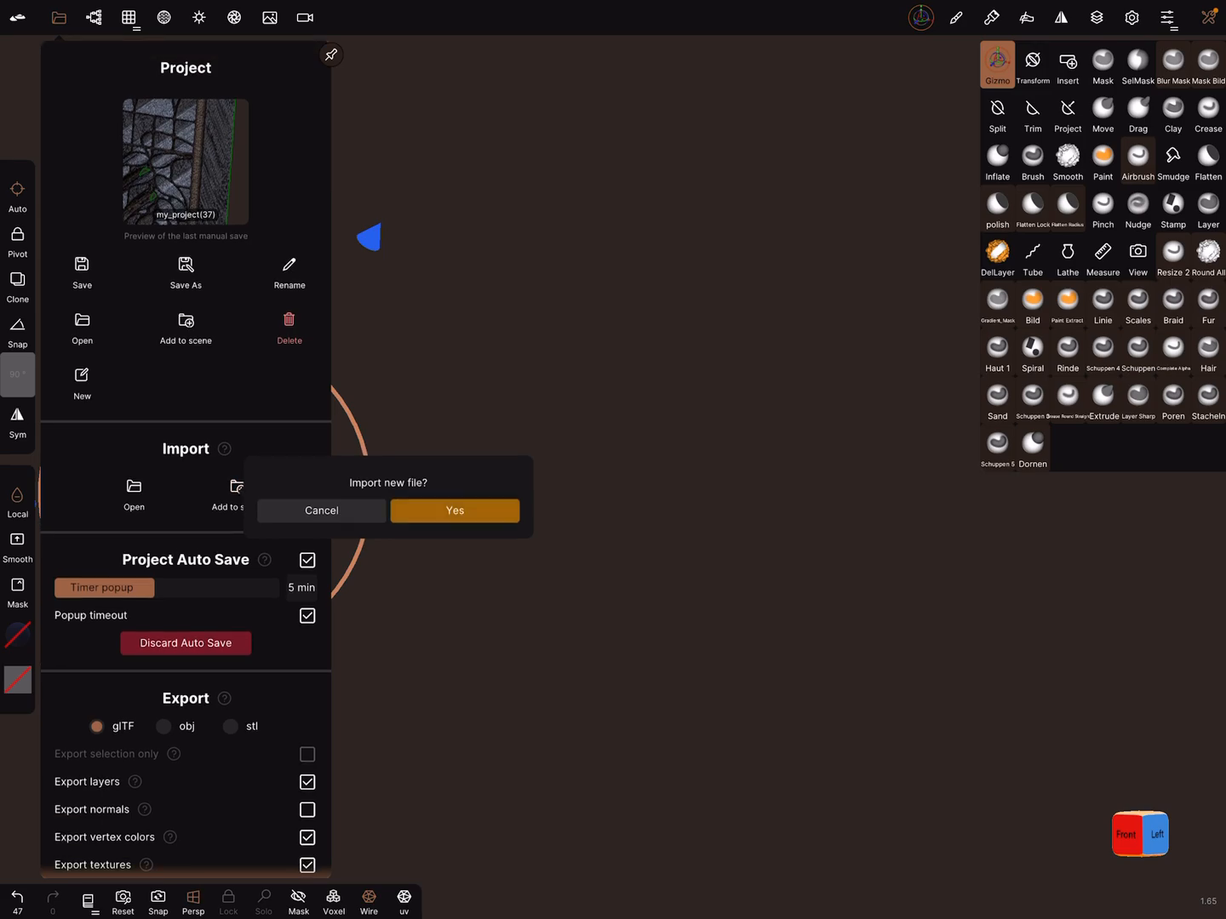
pyautogui.click(456, 506)
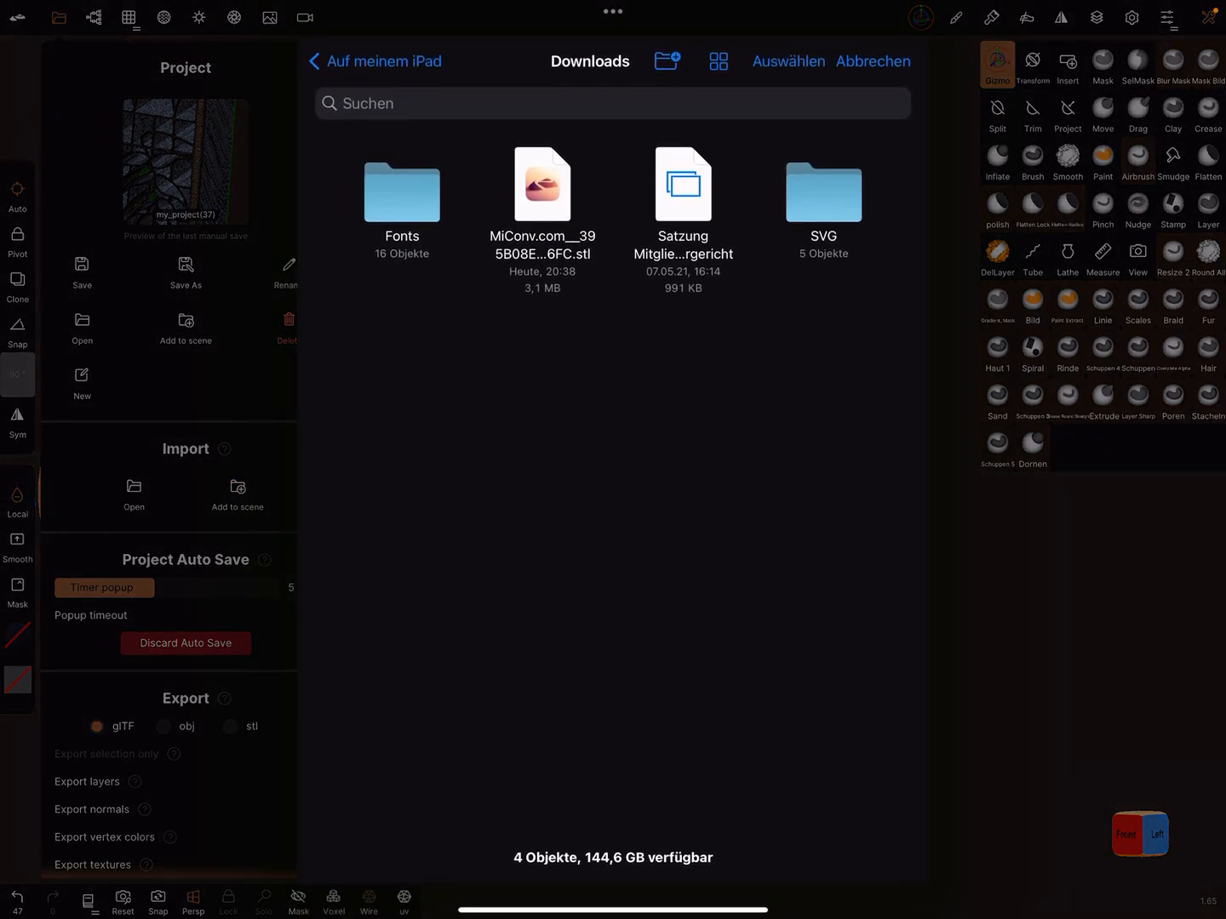
pyautogui.click(541, 183)
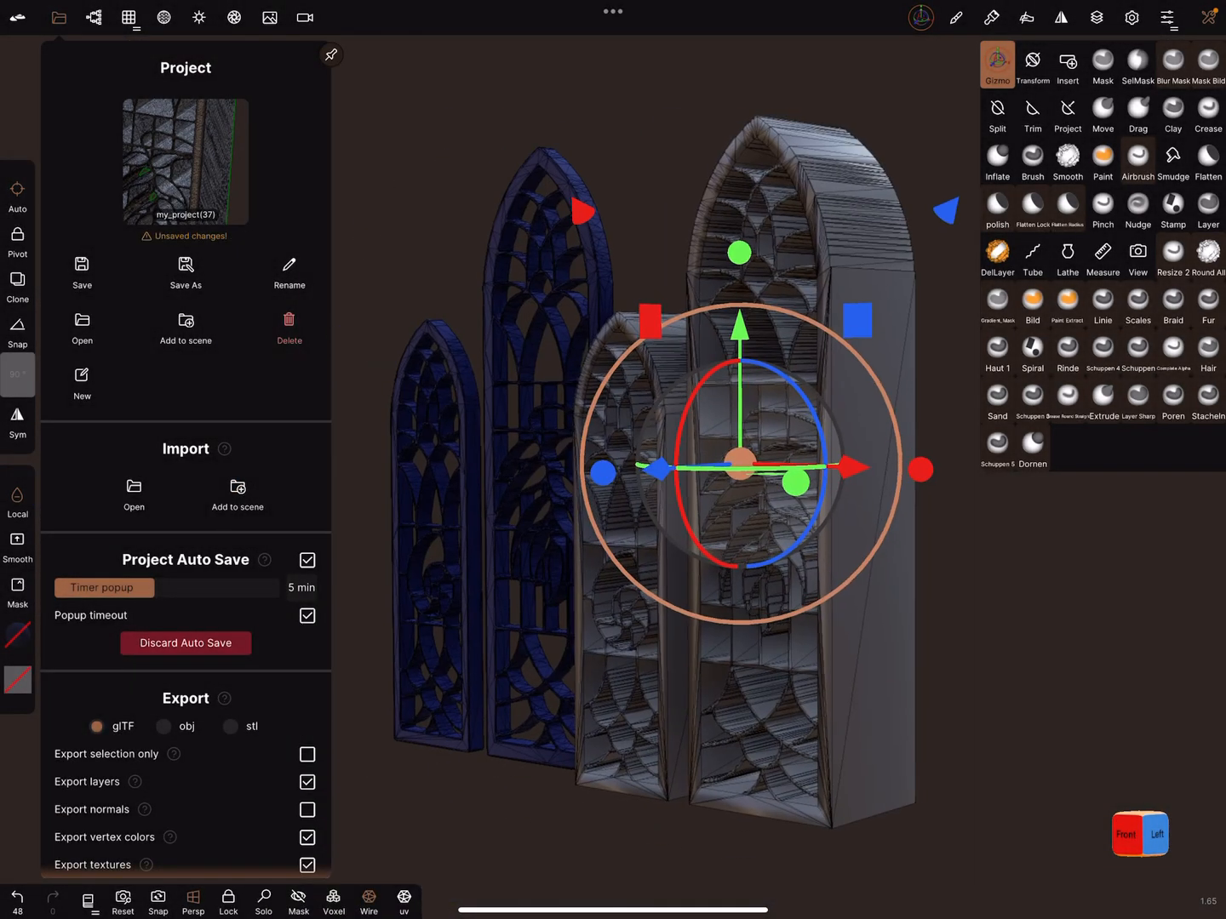
pyautogui.click(671, 670)
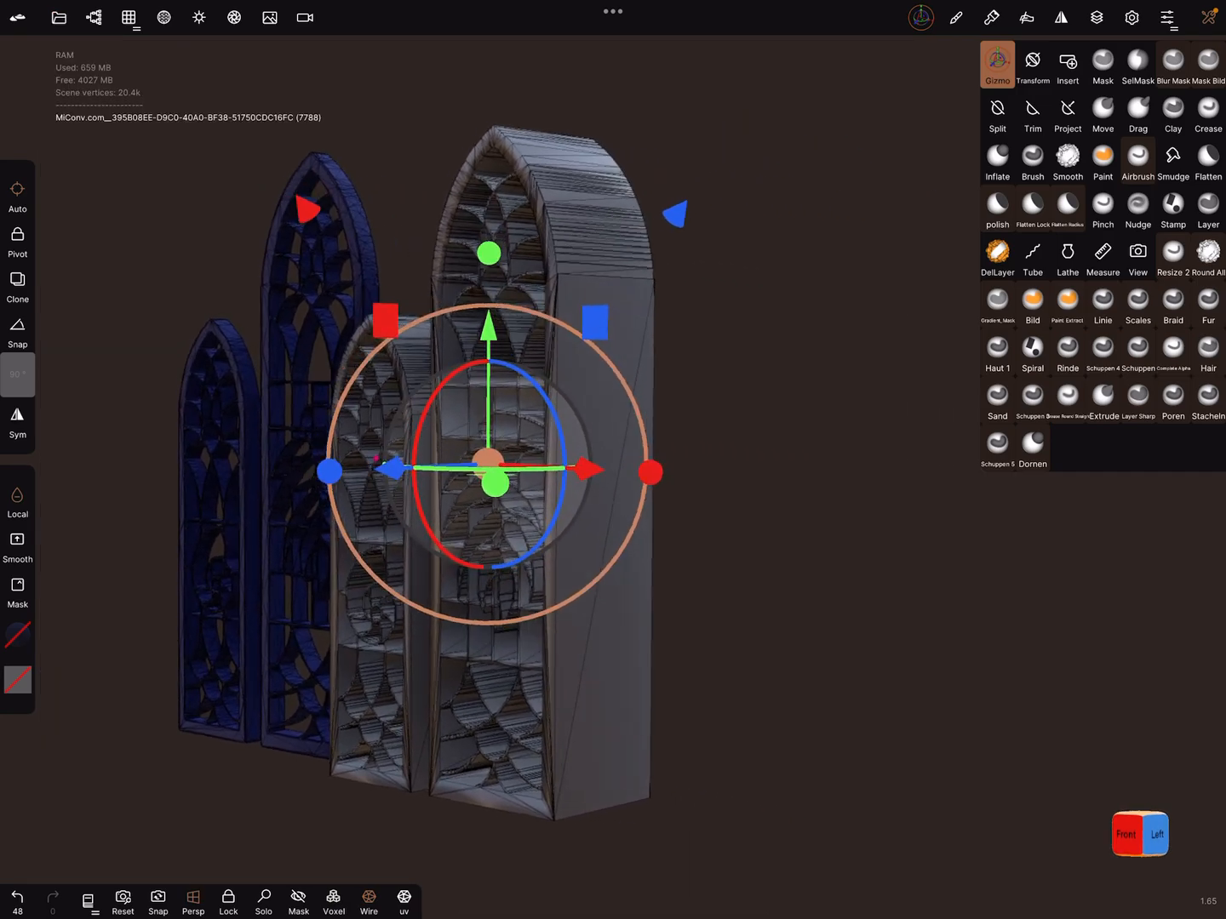
pyautogui.moveTo(670, 574); pyautogui.dragTo(527, 574)
pyautogui.scroll(5, 460, 383)
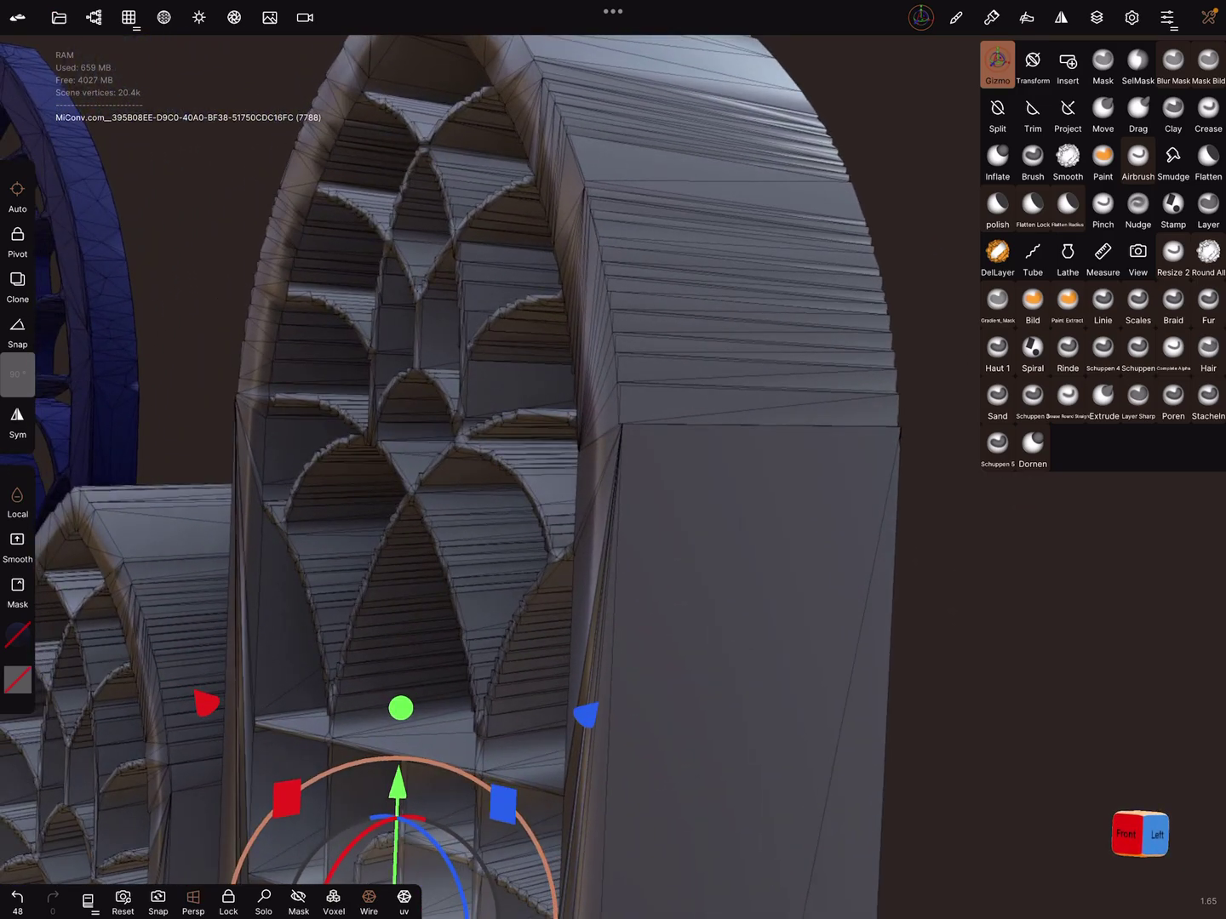
pyautogui.moveTo(460, 479)
pyautogui.mouseDown()
pyautogui.moveTo(536, 411)
pyautogui.moveTo(336, 430)
pyautogui.mouseUp()
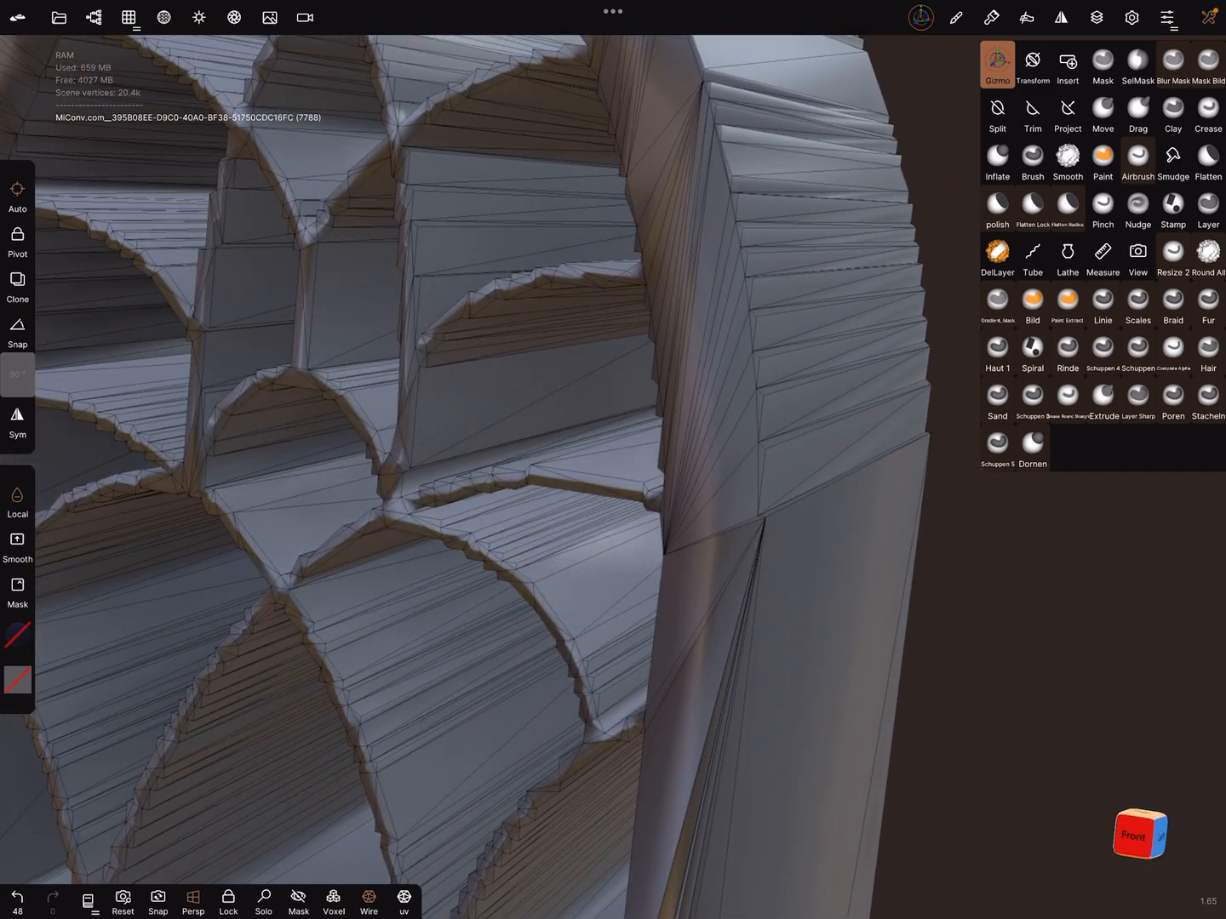
pyautogui.moveTo(480, 431); pyautogui.dragTo(623, 383)
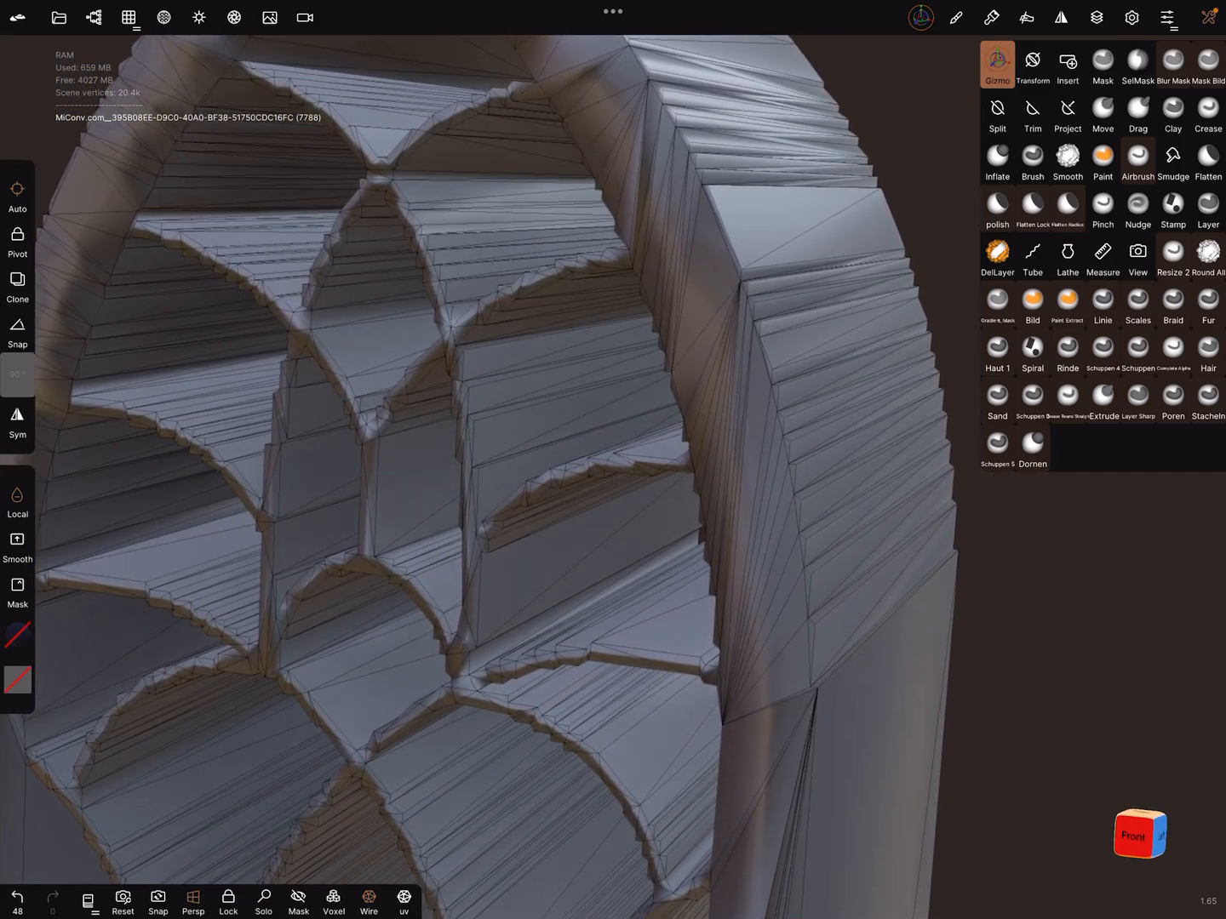
pyautogui.moveTo(383, 431); pyautogui.dragTo(622, 431)
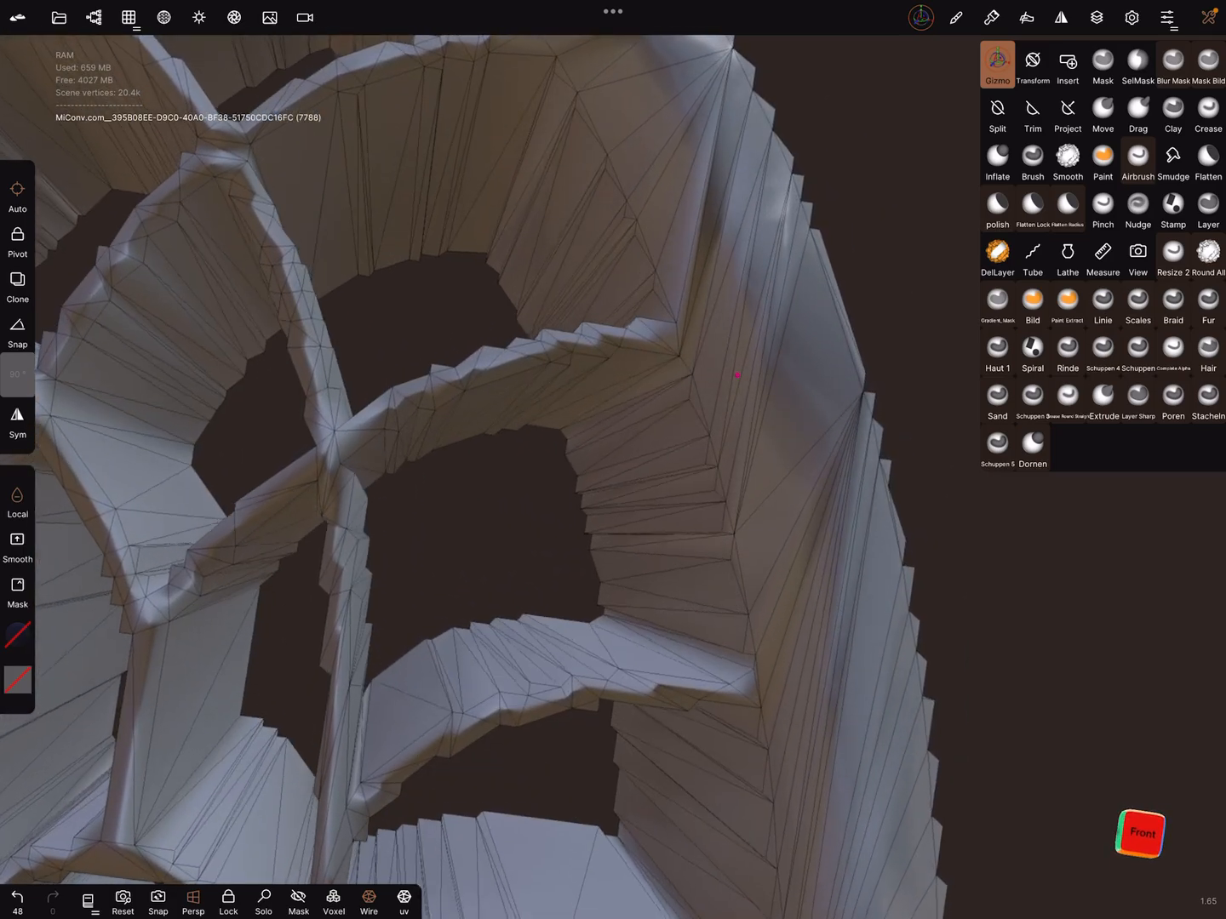
pyautogui.moveTo(478, 431); pyautogui.dragTo(335, 479)
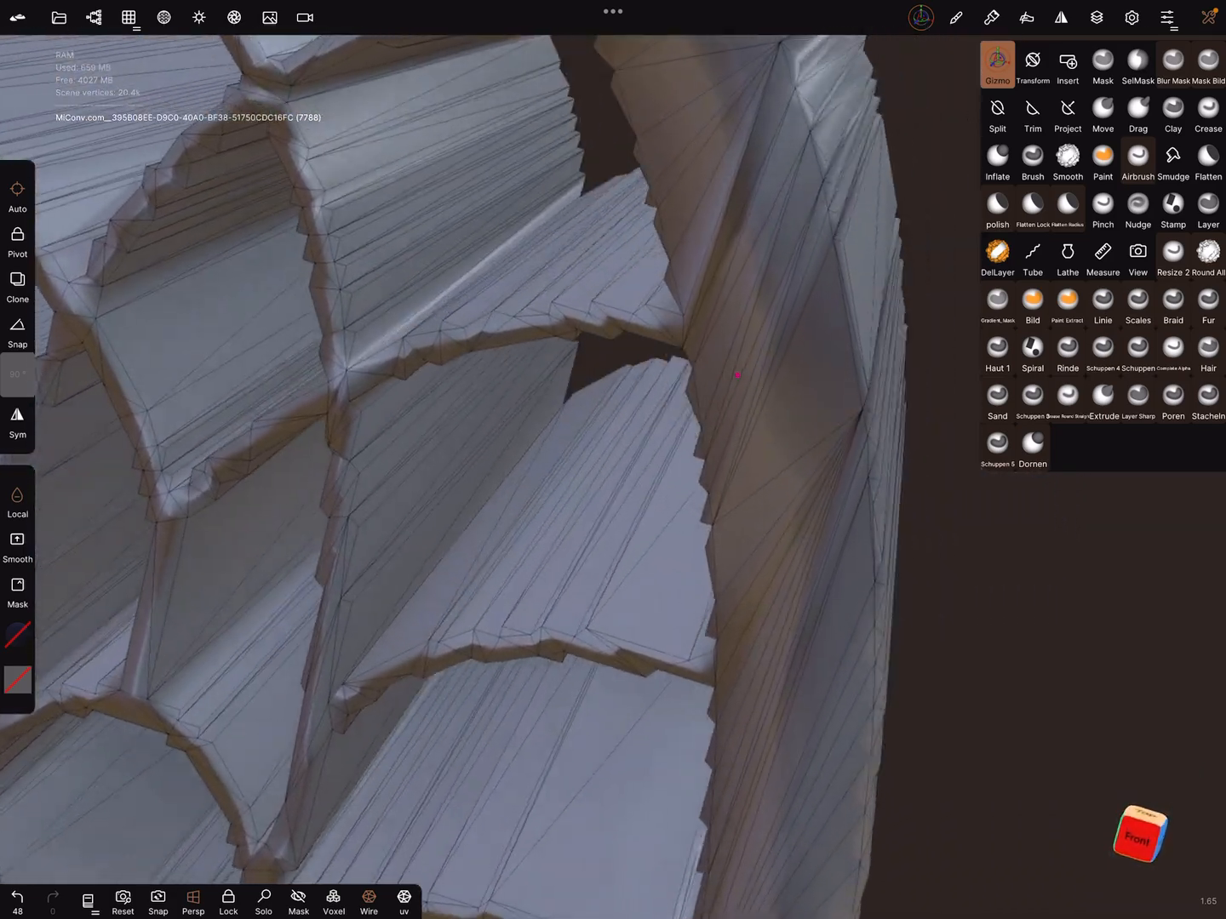
pyautogui.moveTo(430, 478); pyautogui.dragTo(575, 383)
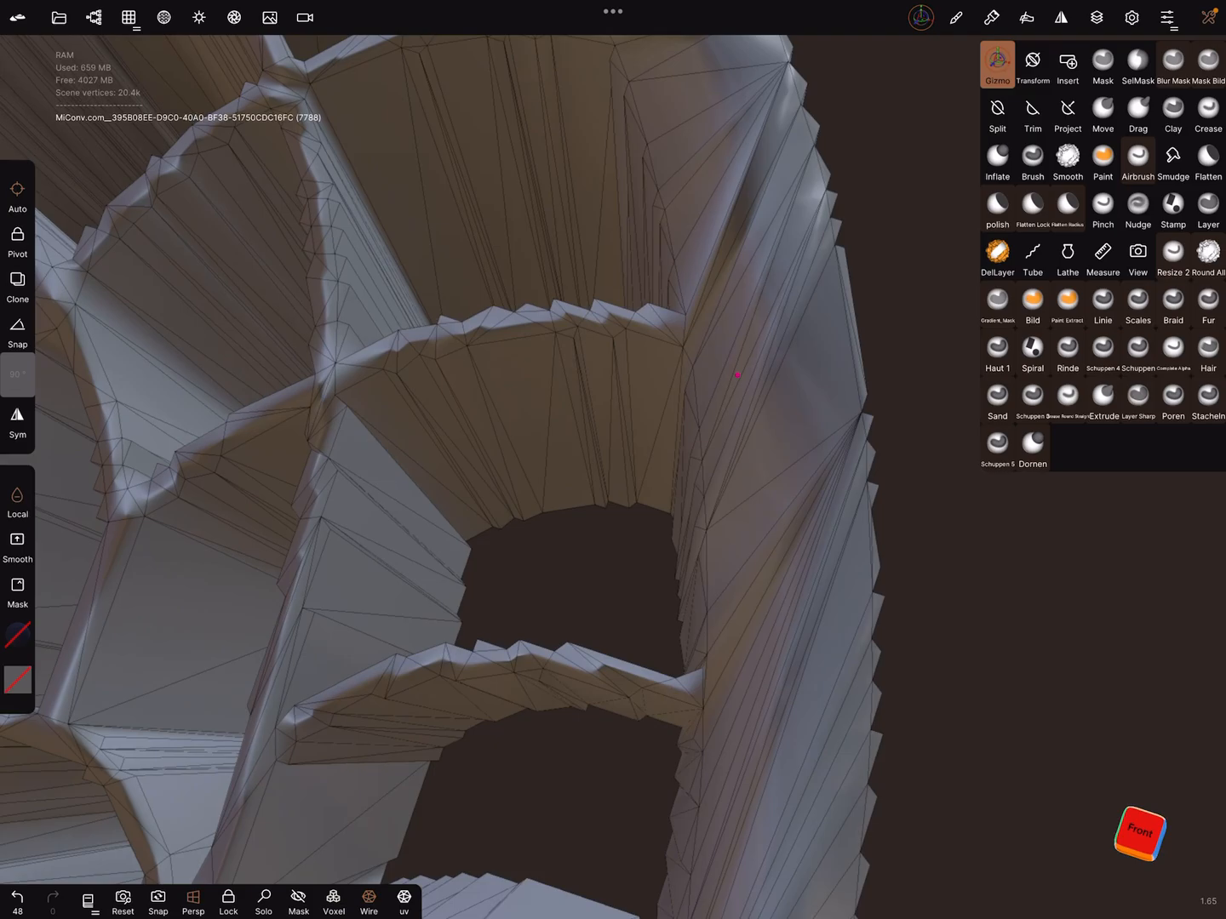
pyautogui.moveTo(738, 375); pyautogui.dragTo(575, 431)
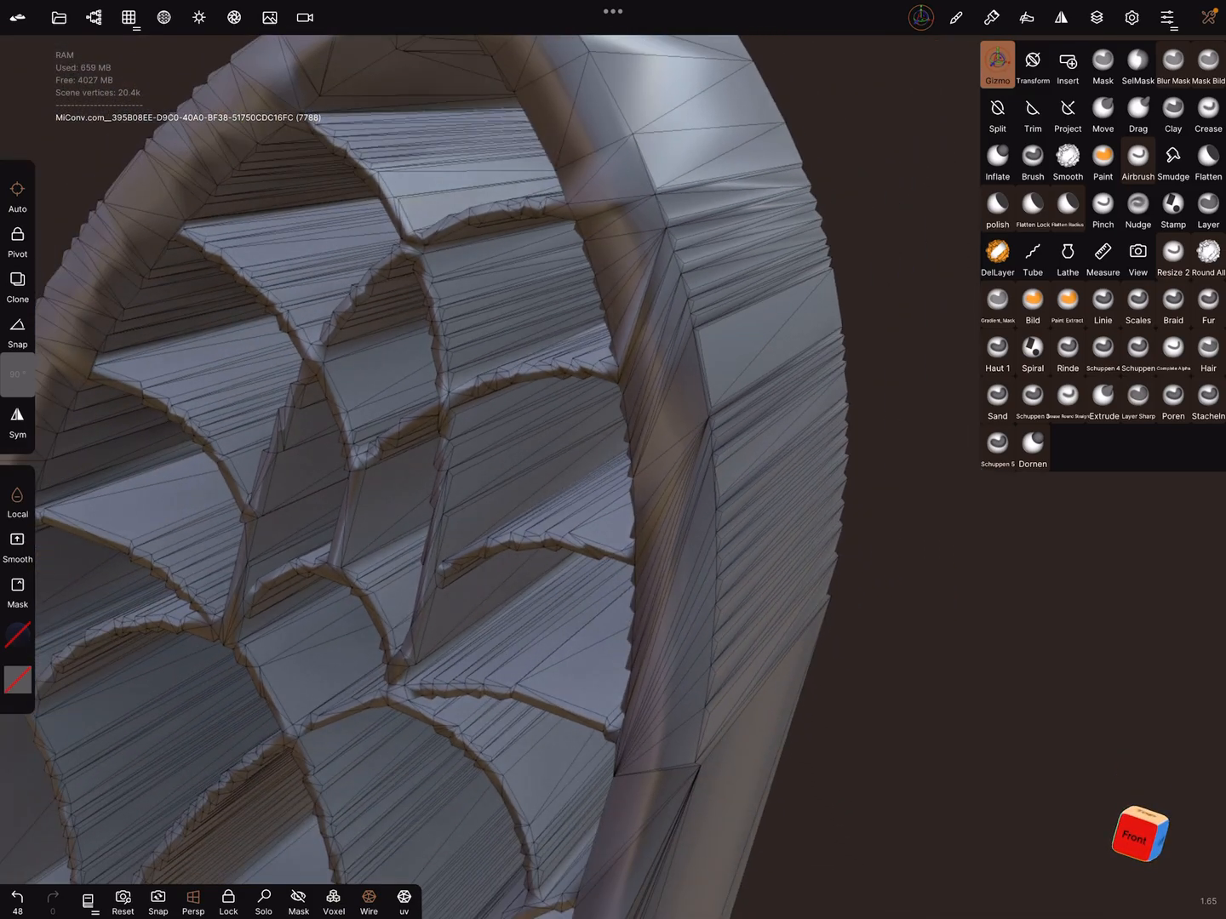
pyautogui.moveTo(747, 383); pyautogui.dragTo(670, 460)
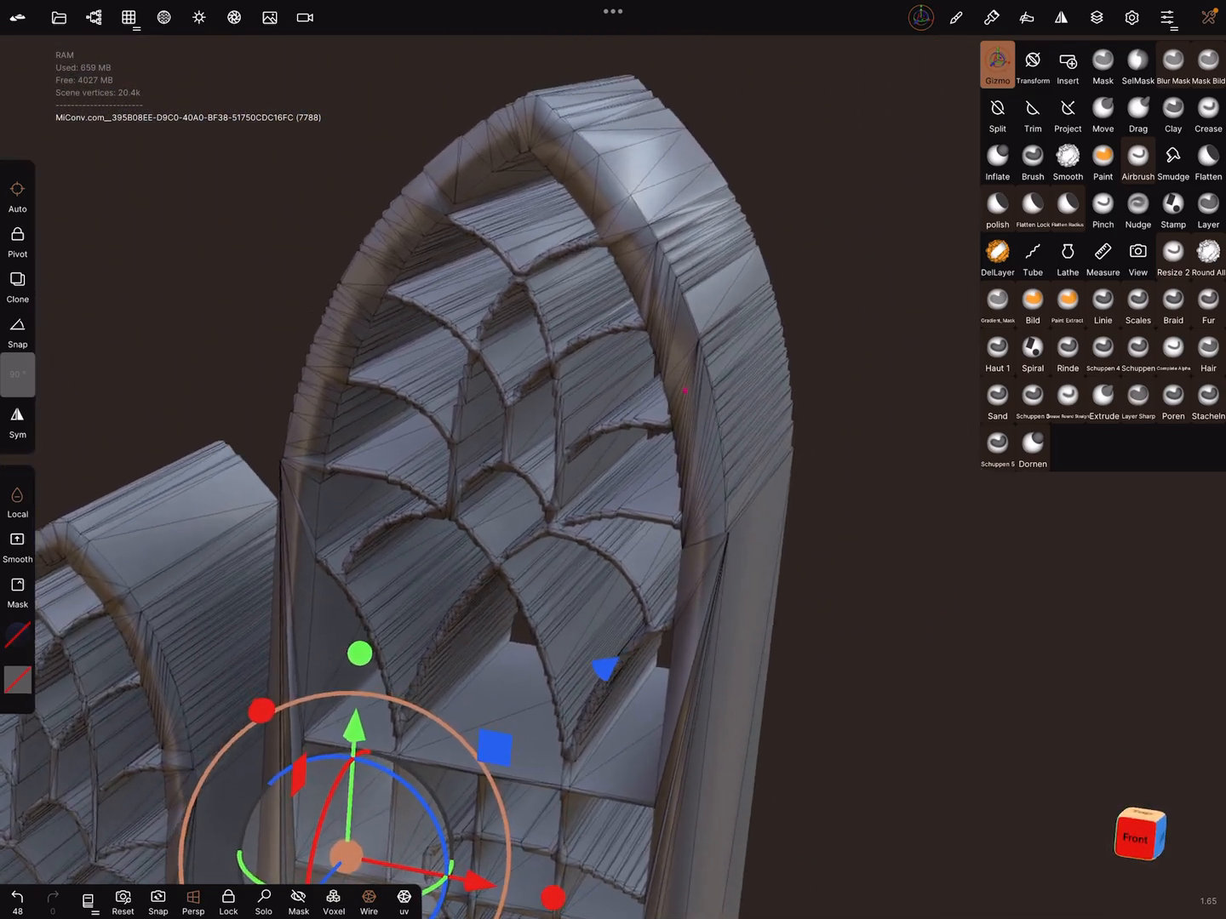
pyautogui.moveTo(843, 478)
pyautogui.mouseDown()
pyautogui.moveTo(785, 431)
pyautogui.moveTo(825, 440)
pyautogui.mouseUp()
pyautogui.moveTo(396, 601); pyautogui.dragTo(398, 601)
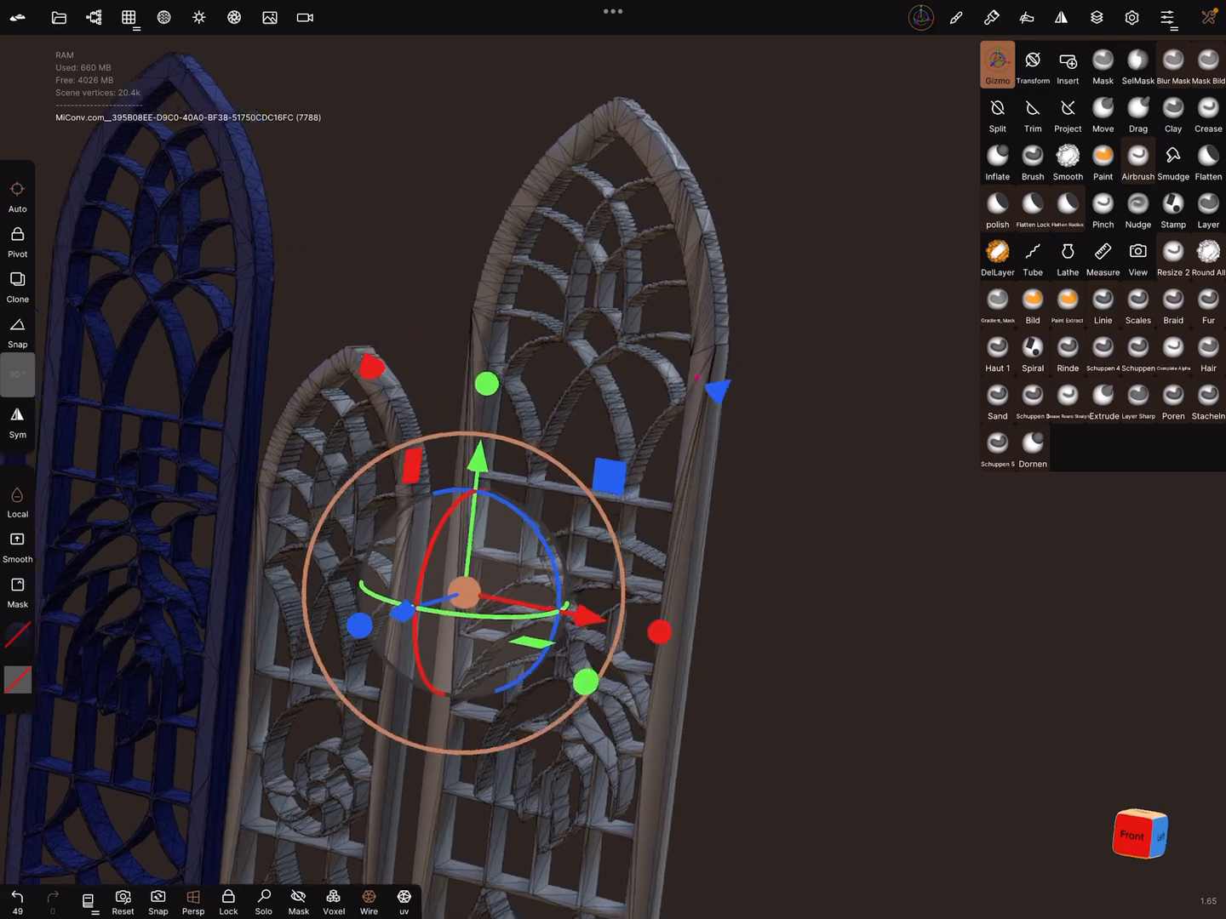
# - Hide the first mesh in the Scene list so only the grey arch stays, and orbit around it
pyautogui.moveTo(670, 287); pyautogui.dragTo(613, 401)
pyautogui.scroll(-3, 556, 479)
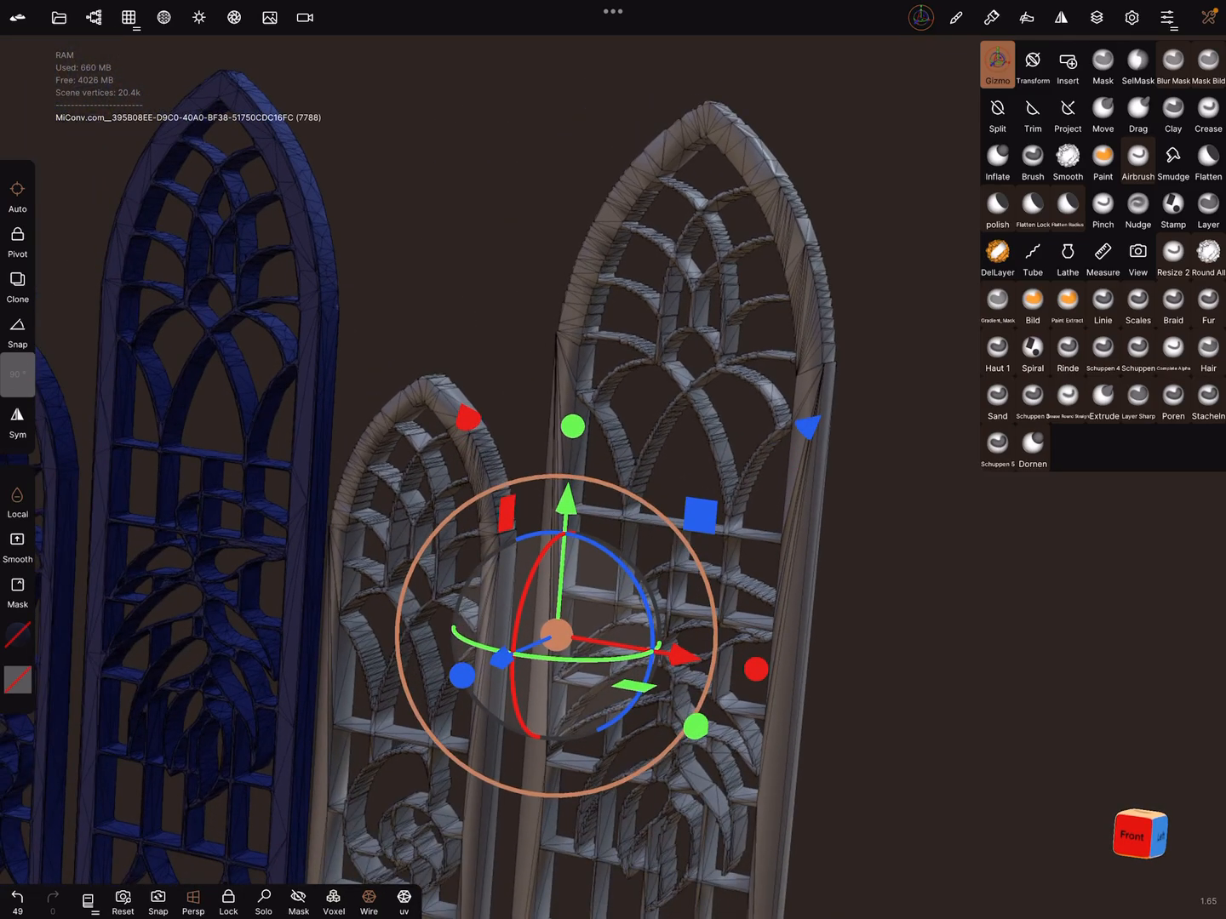
pyautogui.click(94, 17)
pyautogui.click(82, 112)
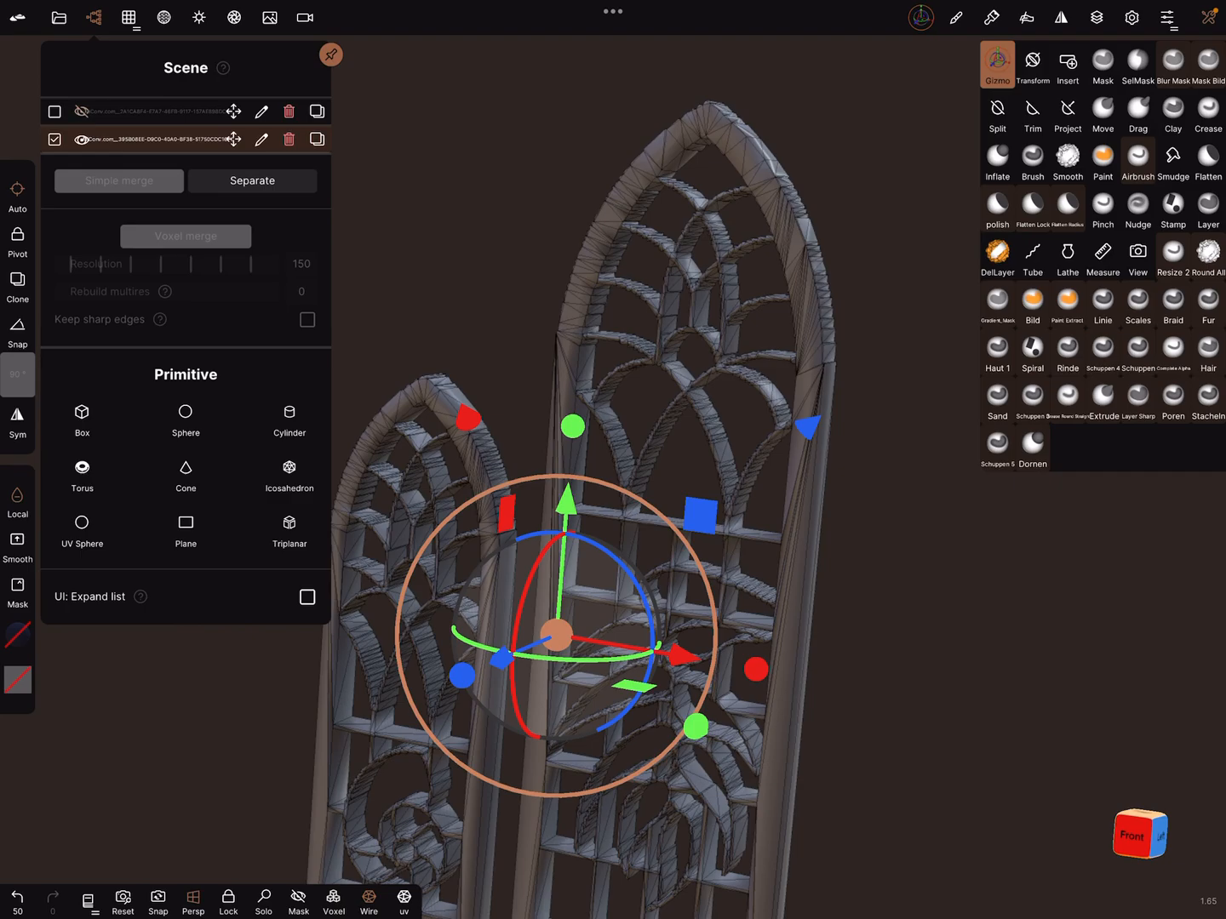
pyautogui.scroll(8, 613, 479)
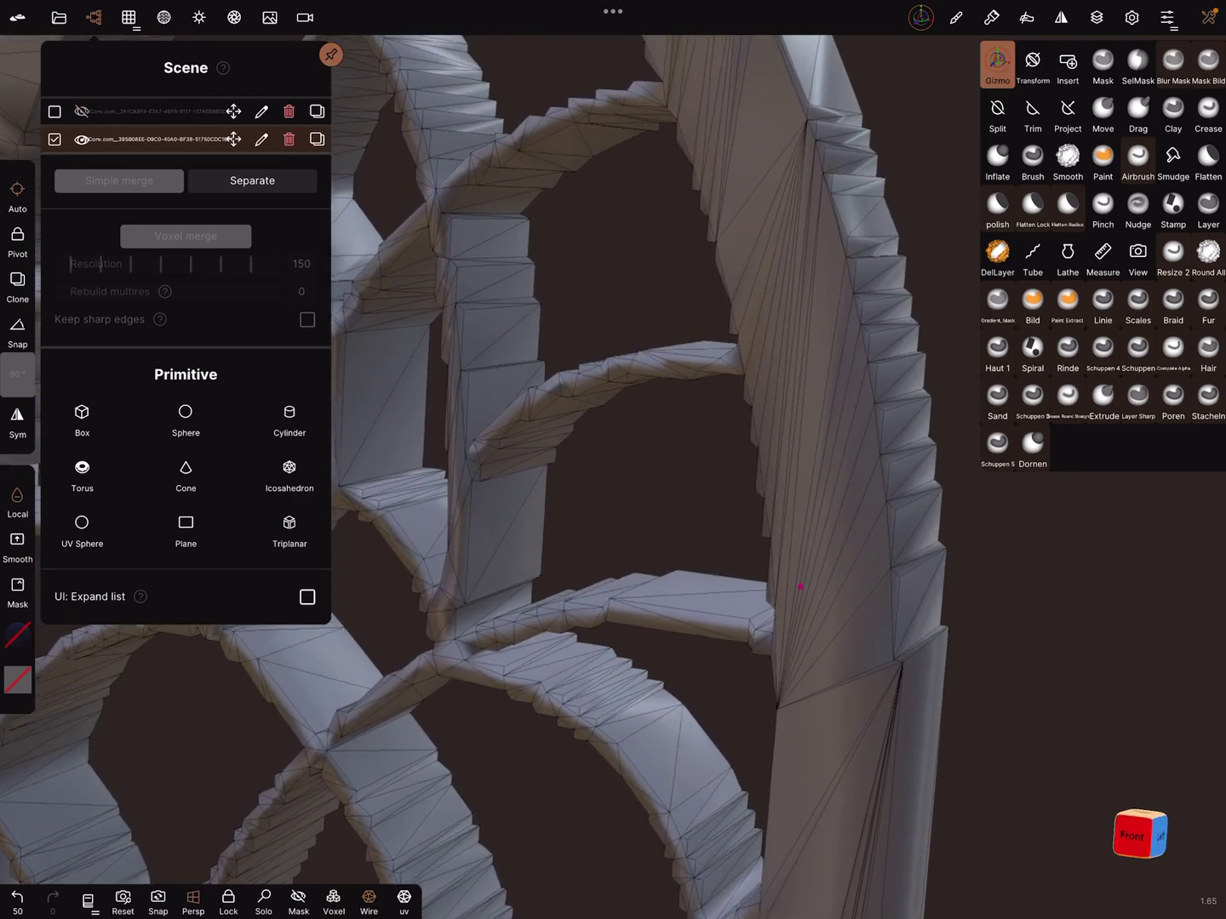
pyautogui.moveTo(613, 480); pyautogui.dragTo(536, 498, button='middle')
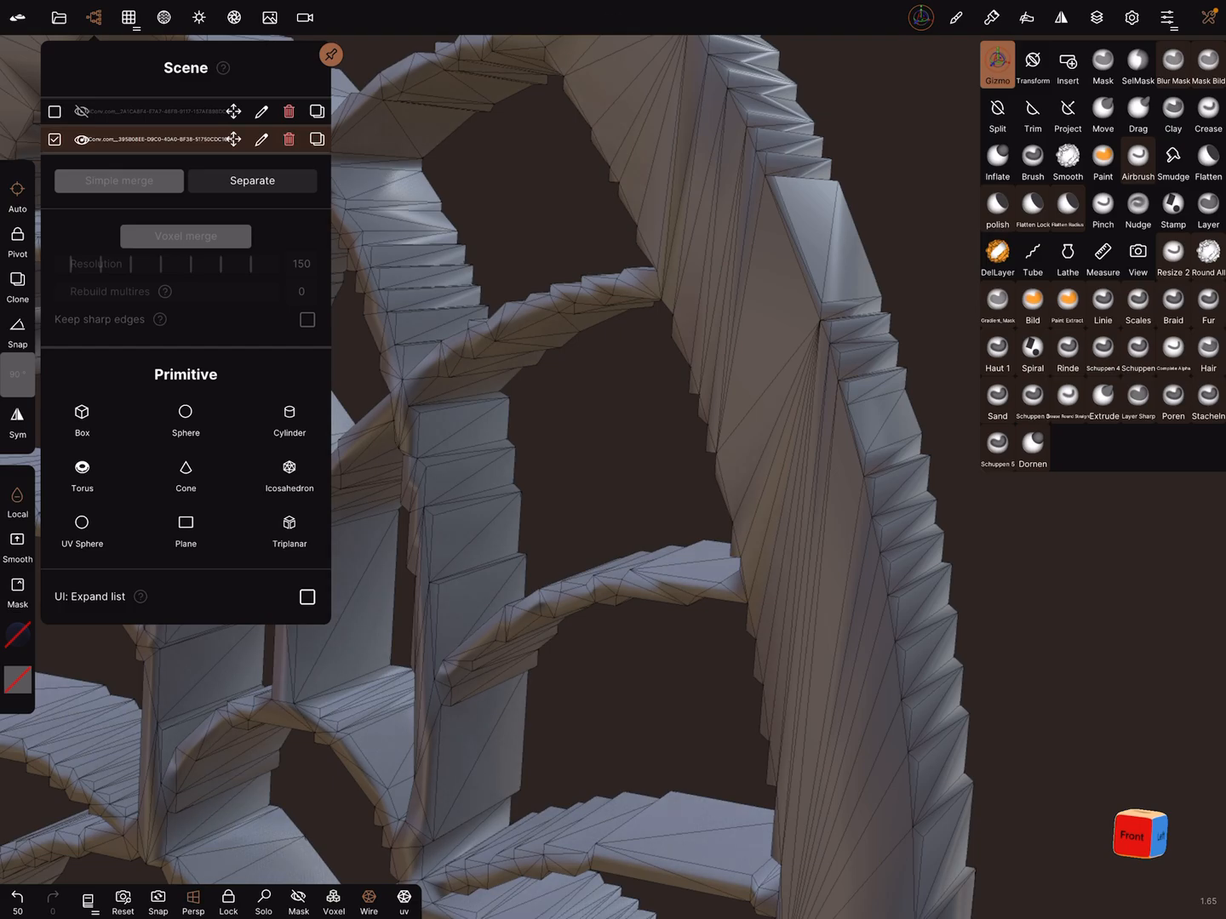
# - Voxel-remesh the window at resolution 579 in the Topology menu and inspect the dense arches
pyautogui.click(129, 17)
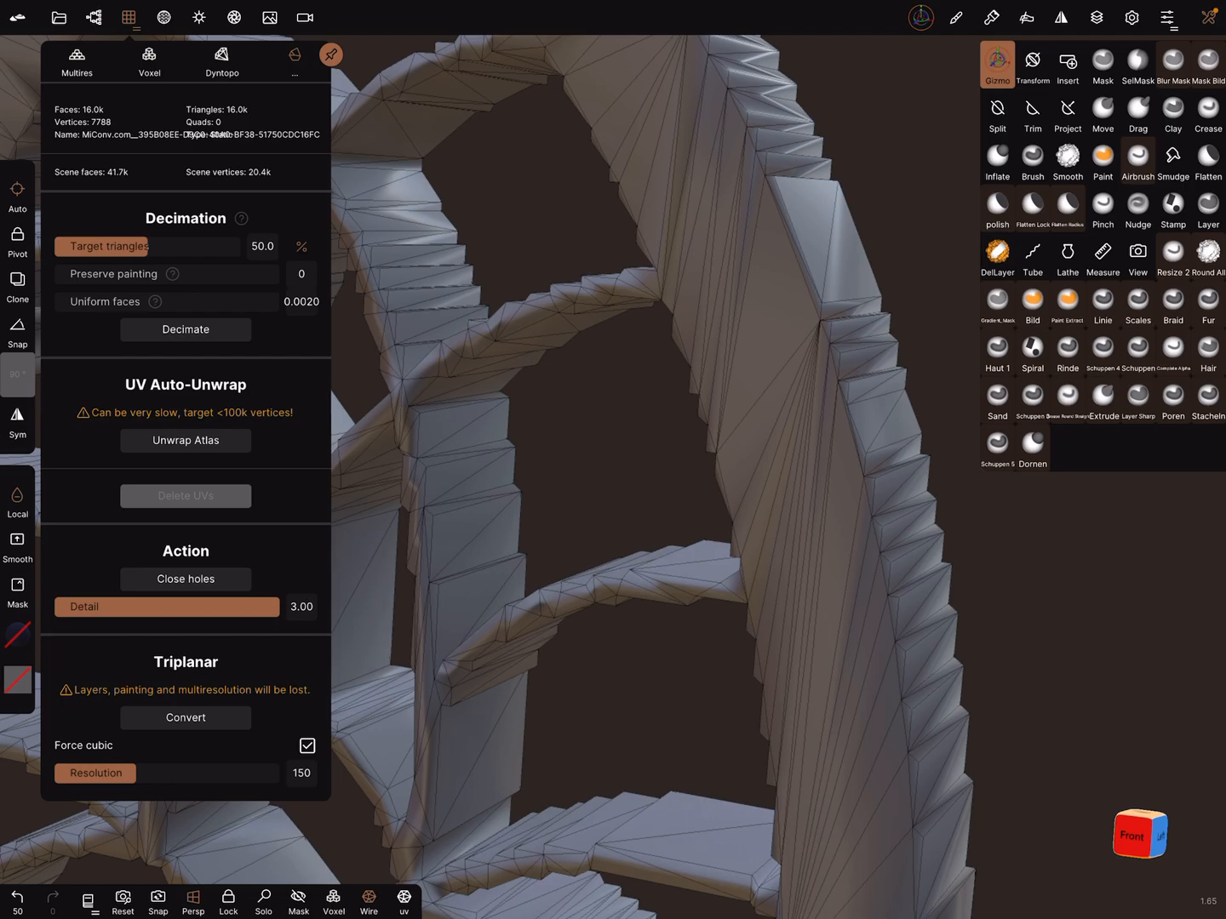
pyautogui.click(148, 59)
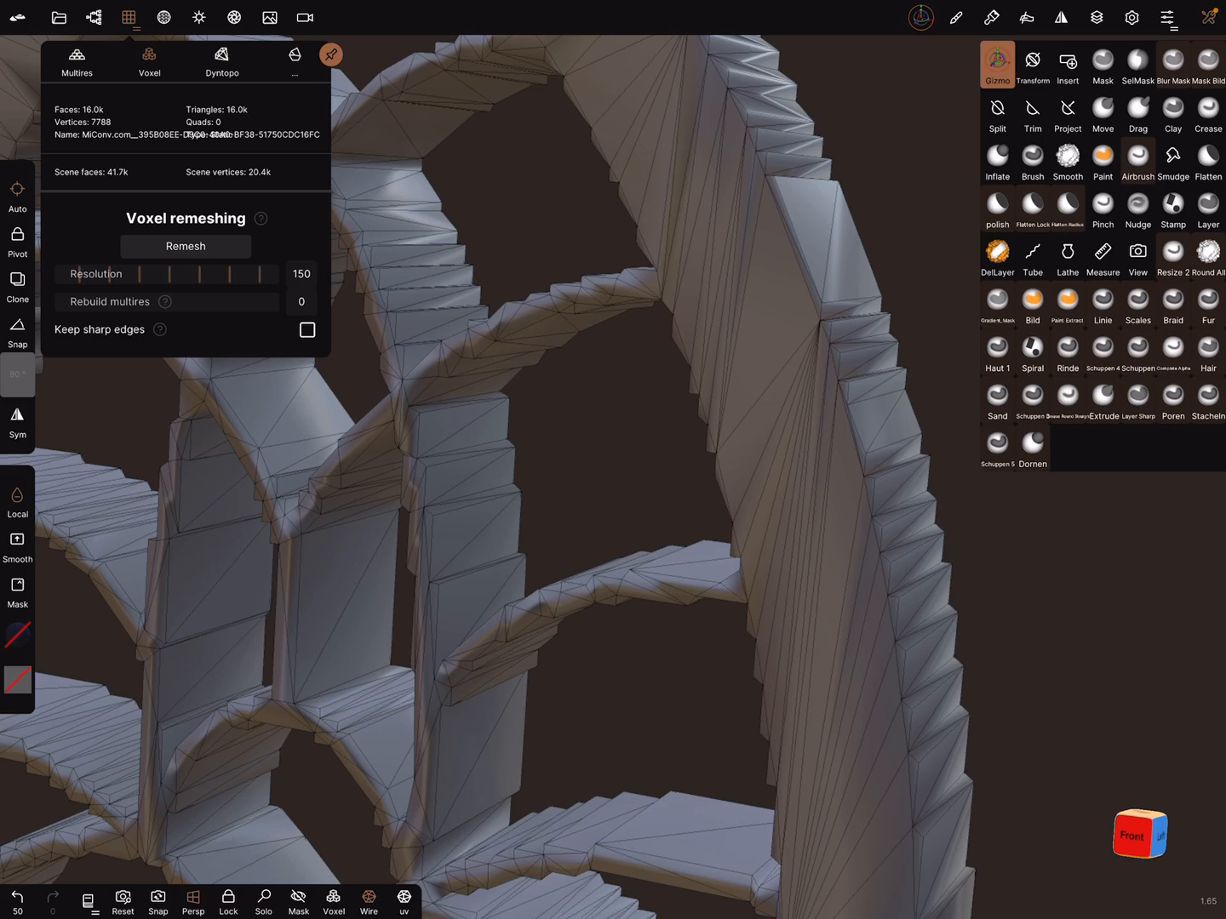
pyautogui.moveTo(140, 274); pyautogui.dragTo(263, 274)
pyautogui.click(185, 247)
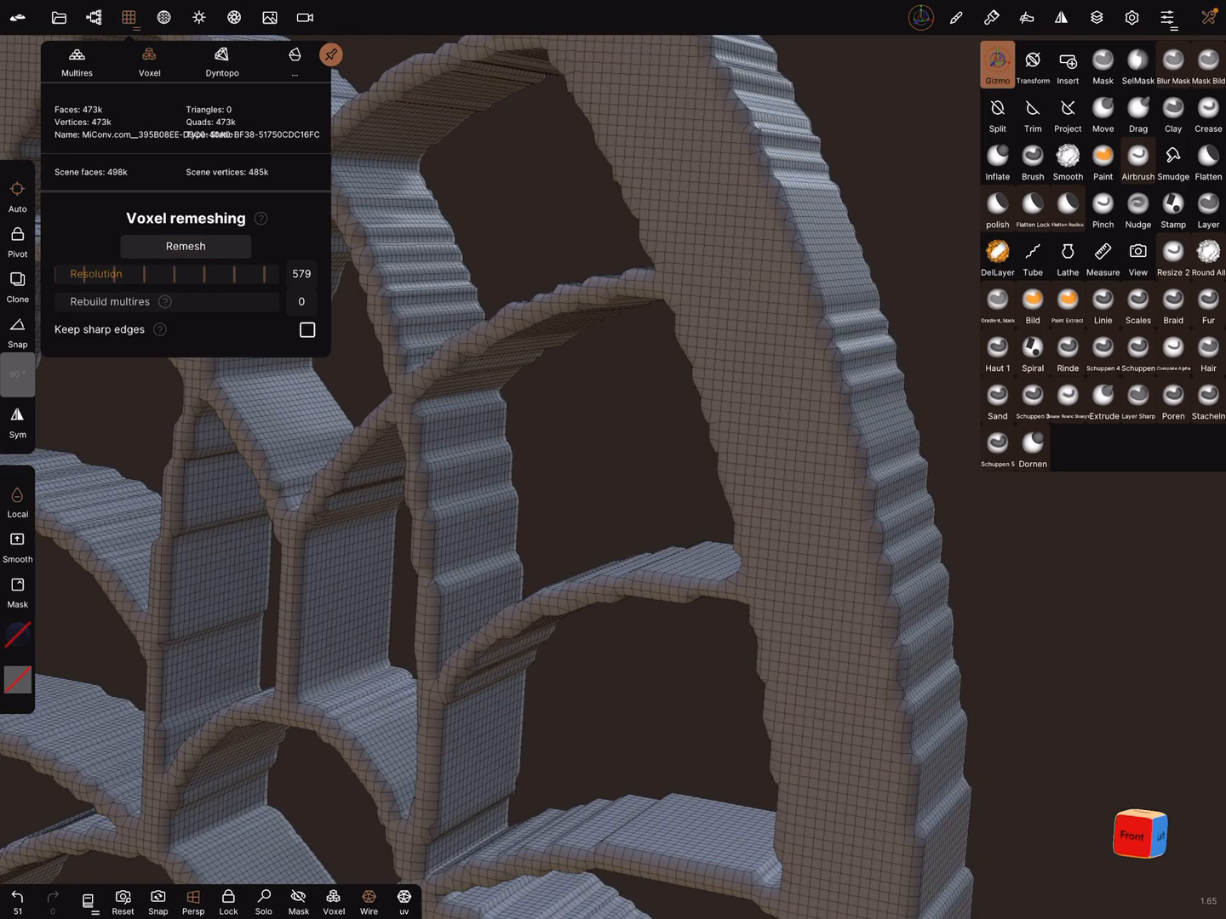
pyautogui.moveTo(613, 479); pyautogui.dragTo(536, 575, button='middle')
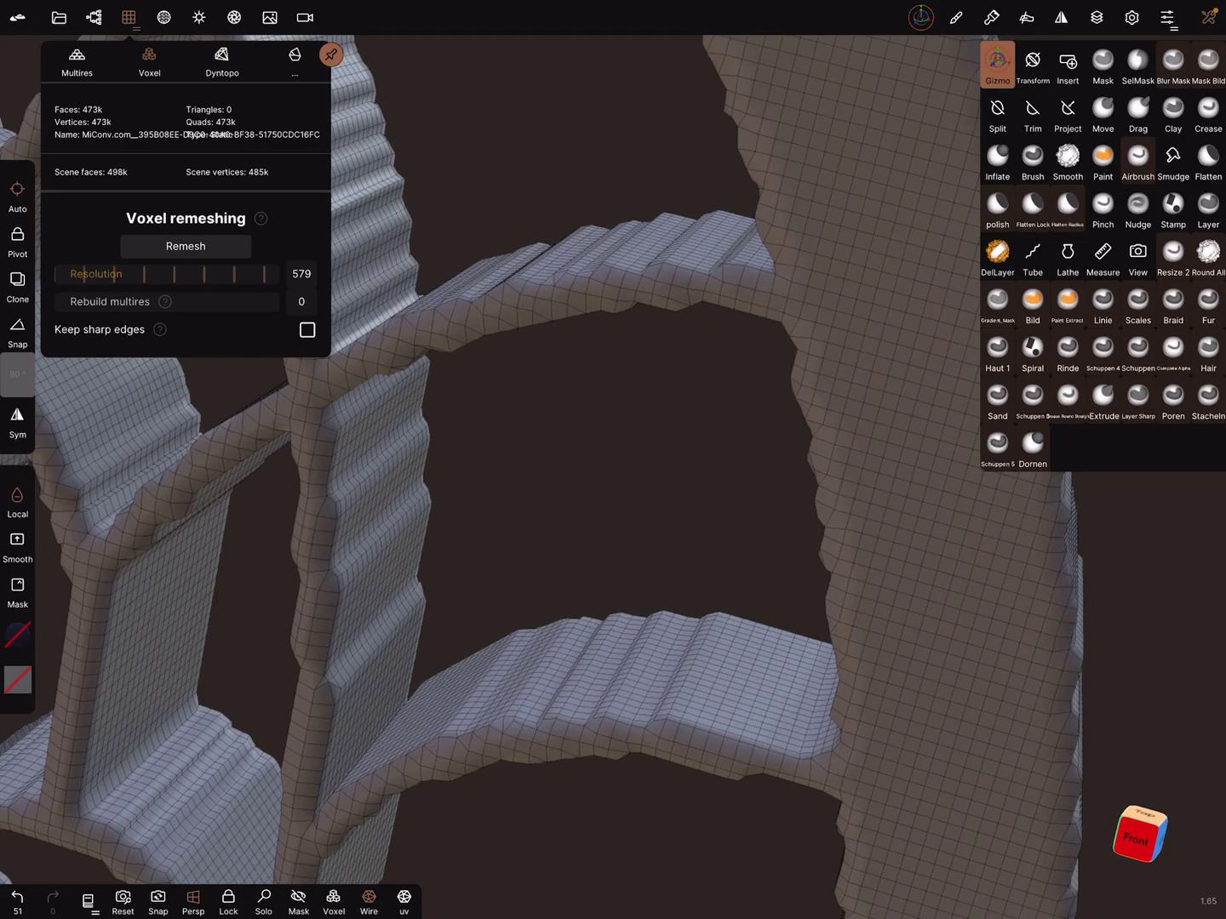
pyautogui.moveTo(613, 527)
pyautogui.mouseDown(button='middle')
pyautogui.moveTo(670, 499)
pyautogui.moveTo(652, 537)
pyautogui.mouseUp(button='middle')
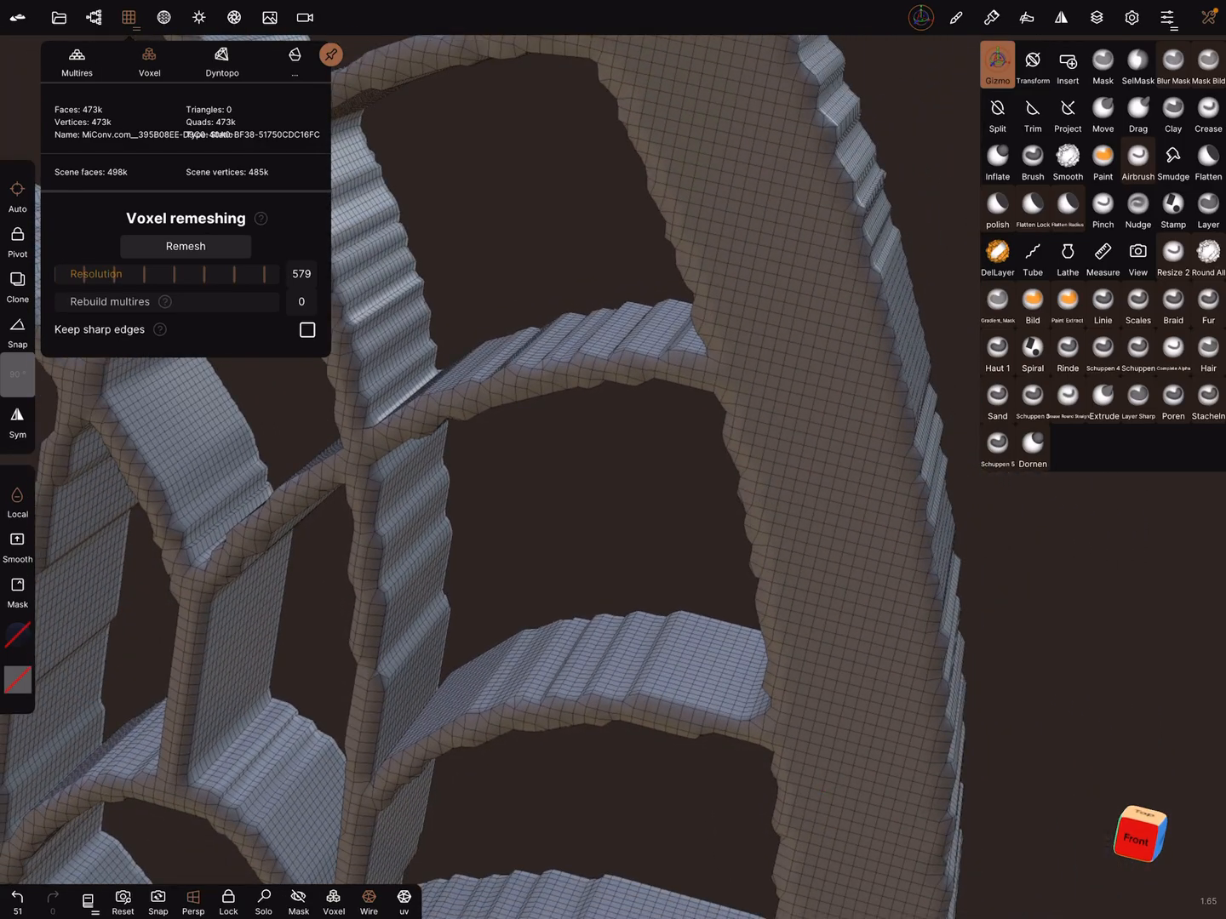
pyautogui.click(295, 58)
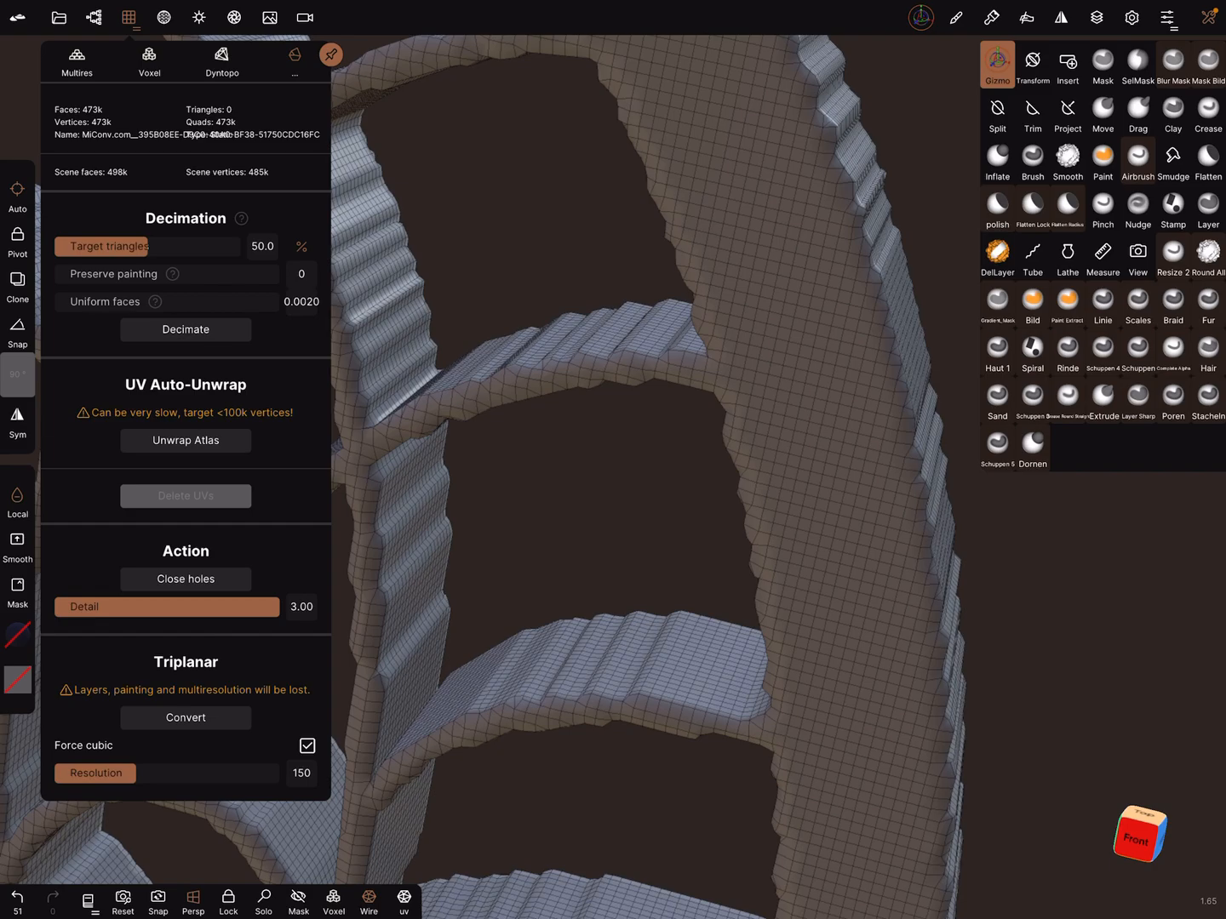
# - Try the Uniform faces slider, then decimate repeatedly down to 59.1k faces
pyautogui.moveTo(613, 479)
pyautogui.mouseDown(button='middle')
pyautogui.moveTo(670, 431)
pyautogui.moveTo(595, 403)
pyautogui.mouseUp(button='middle')
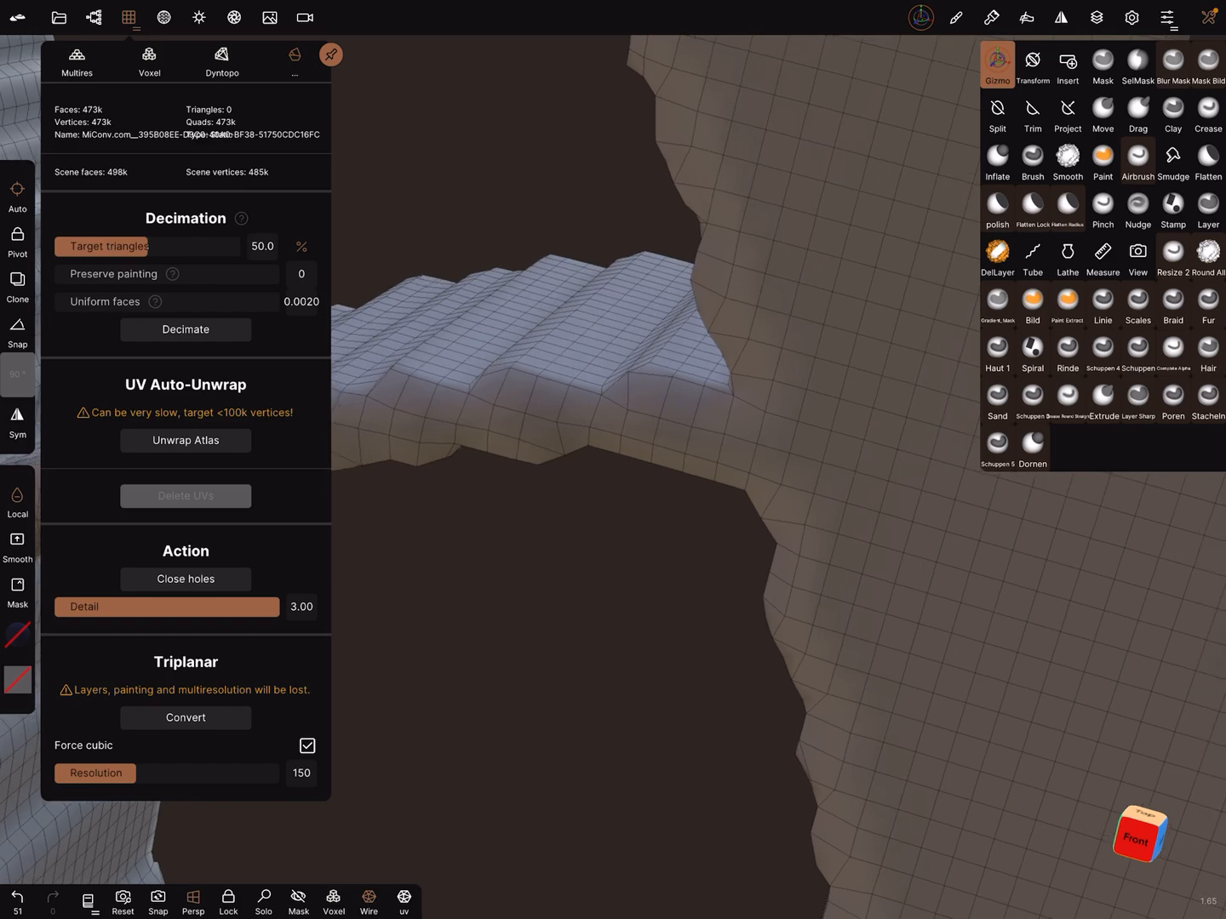
pyautogui.moveTo(67, 302); pyautogui.dragTo(279, 301)
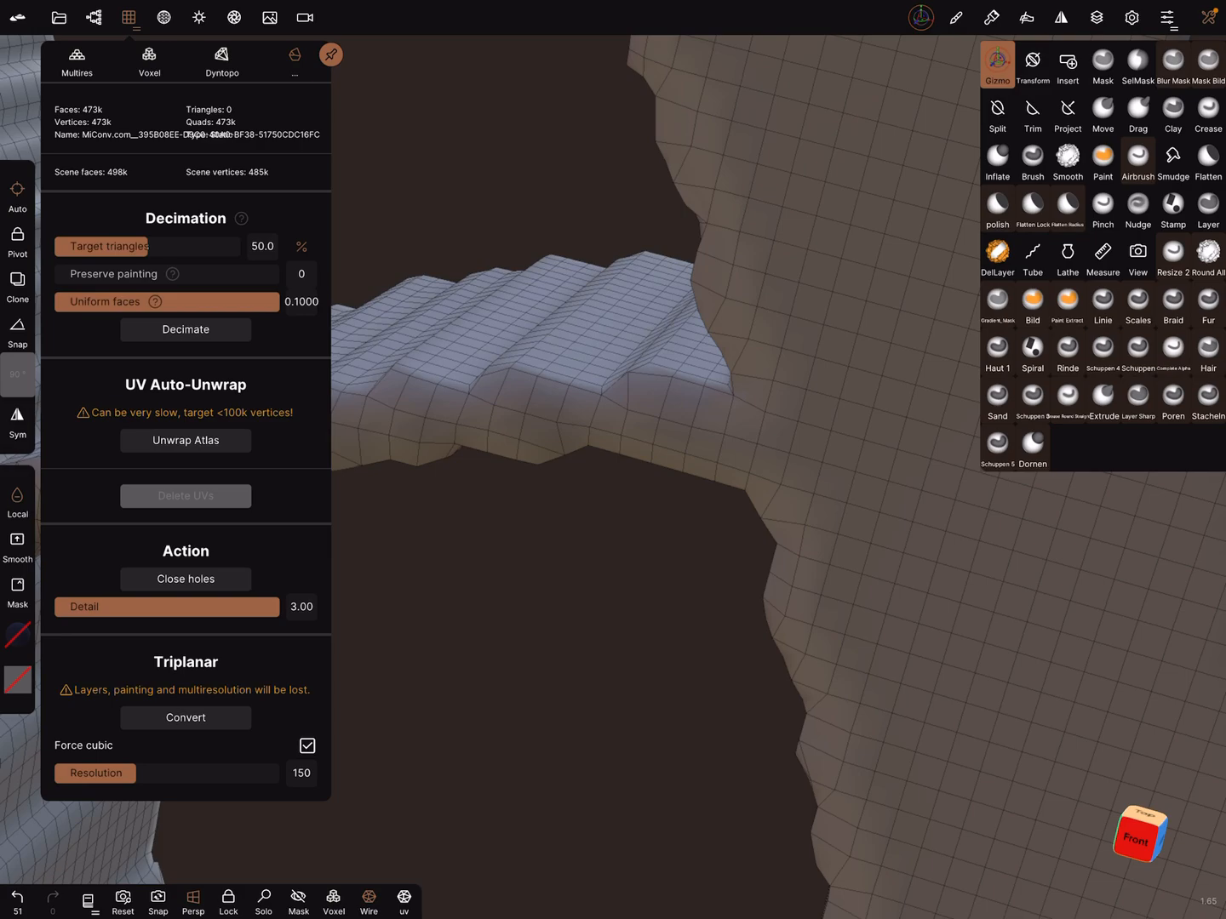
pyautogui.moveTo(278, 302); pyautogui.dragTo(53, 303)
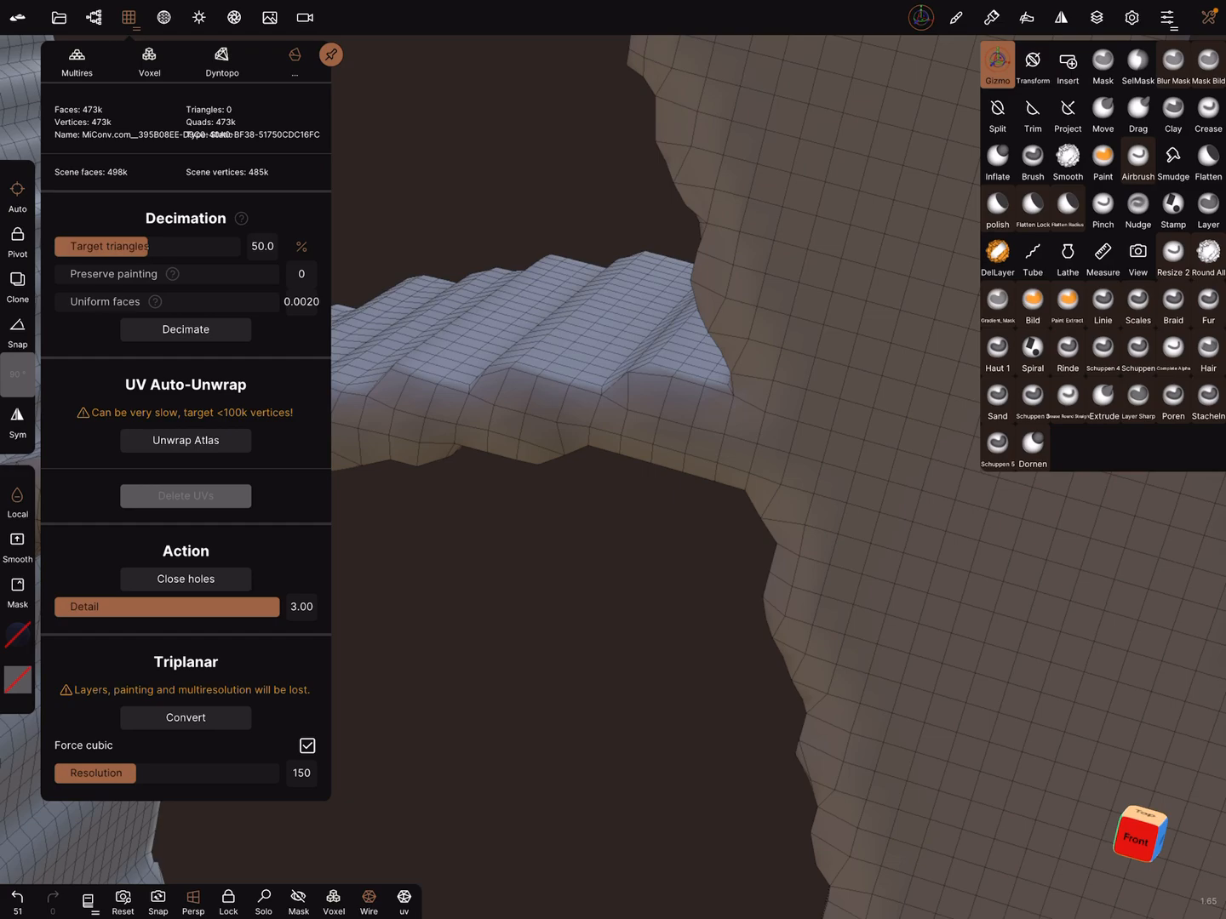
pyautogui.click(186, 329)
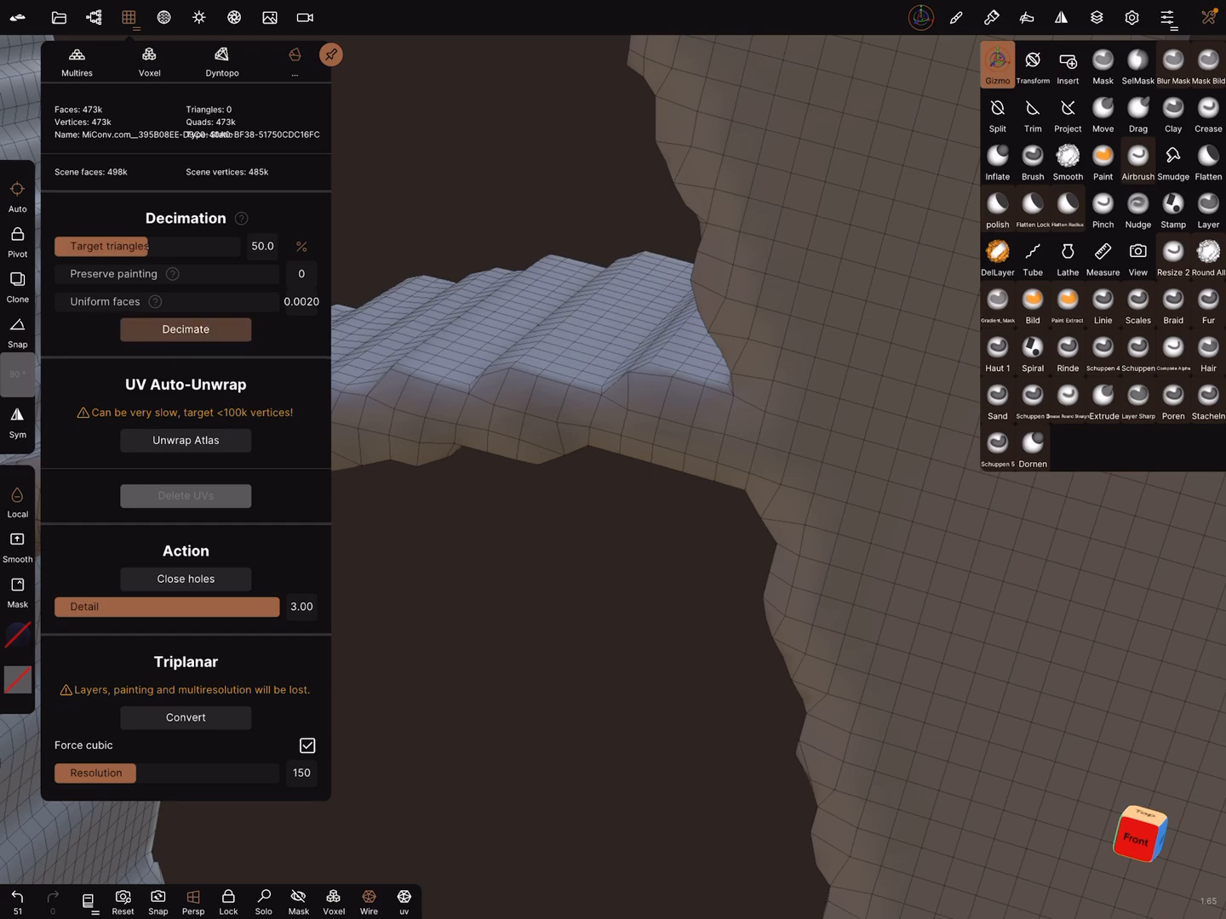
pyautogui.click(185, 330)
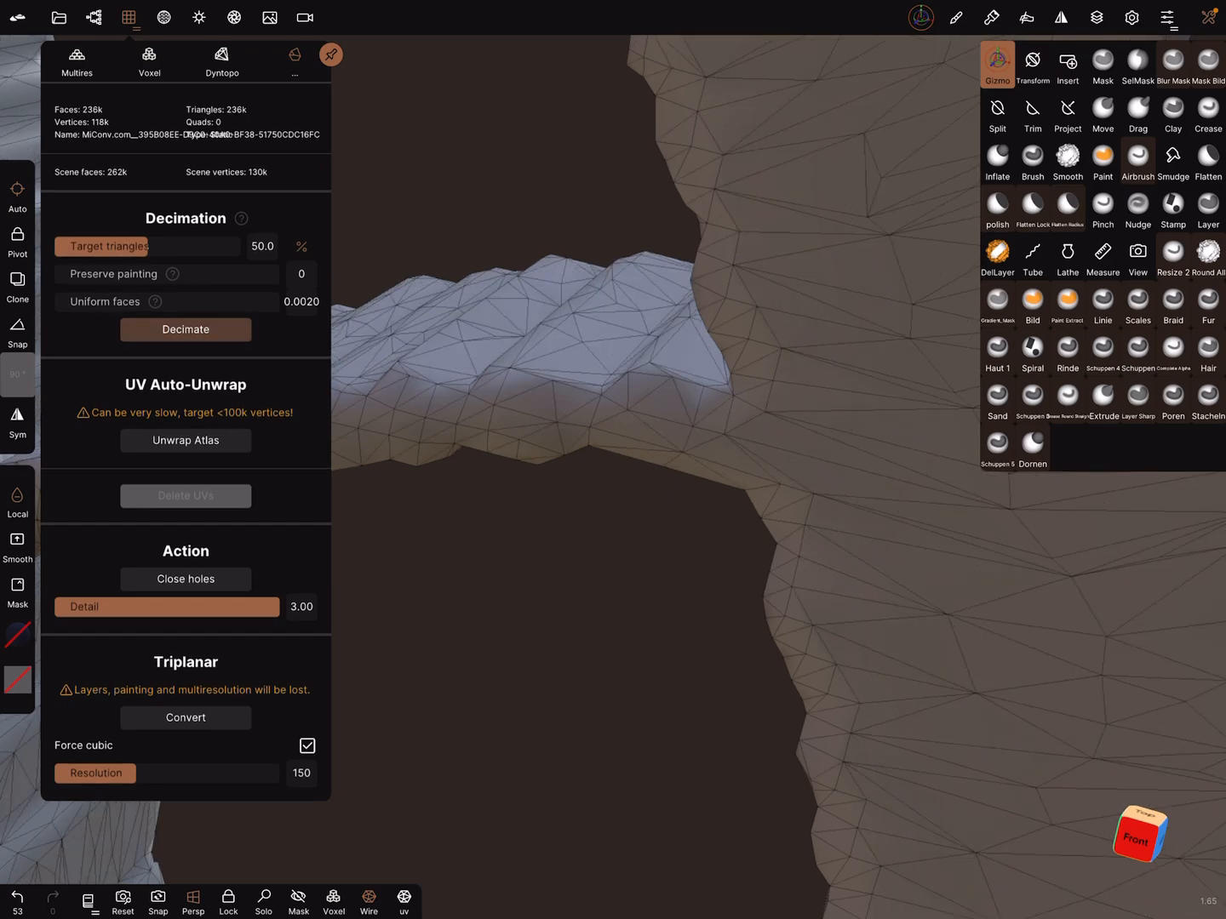
pyautogui.click(187, 330)
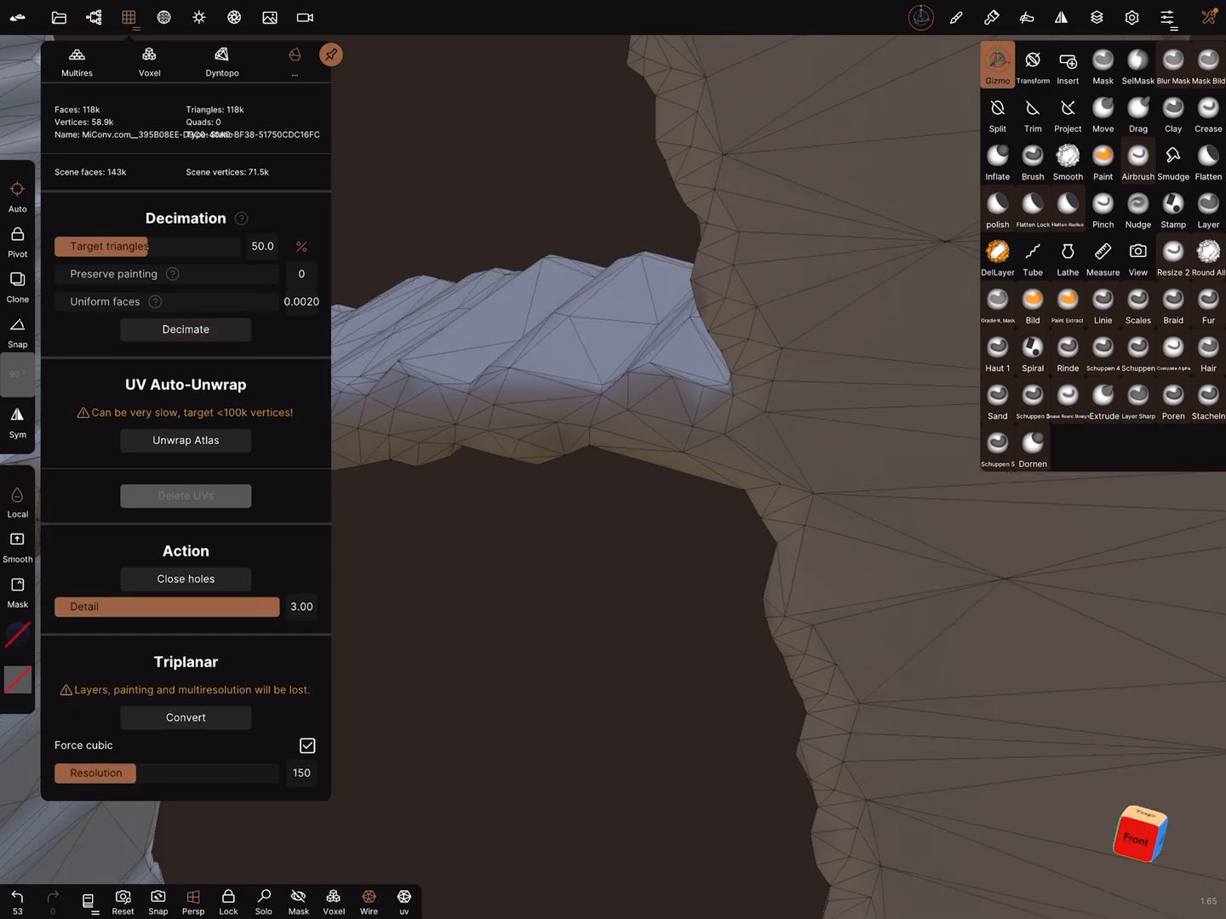
pyautogui.click(185, 330)
pyautogui.moveTo(613, 575); pyautogui.dragTo(613, 431)
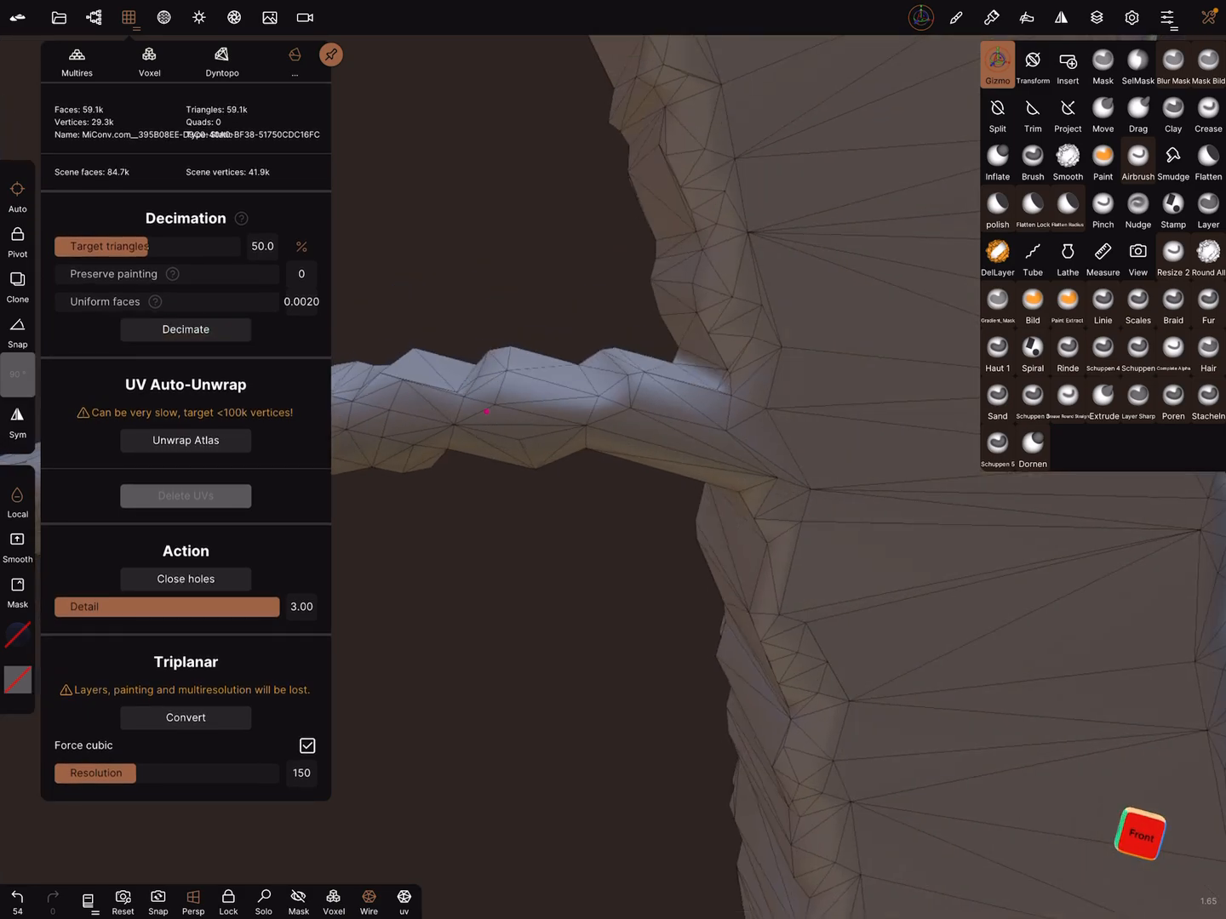
# - Decimate further to 14.7k faces, undoing once and decimating again to 14.7k
pyautogui.click(185, 330)
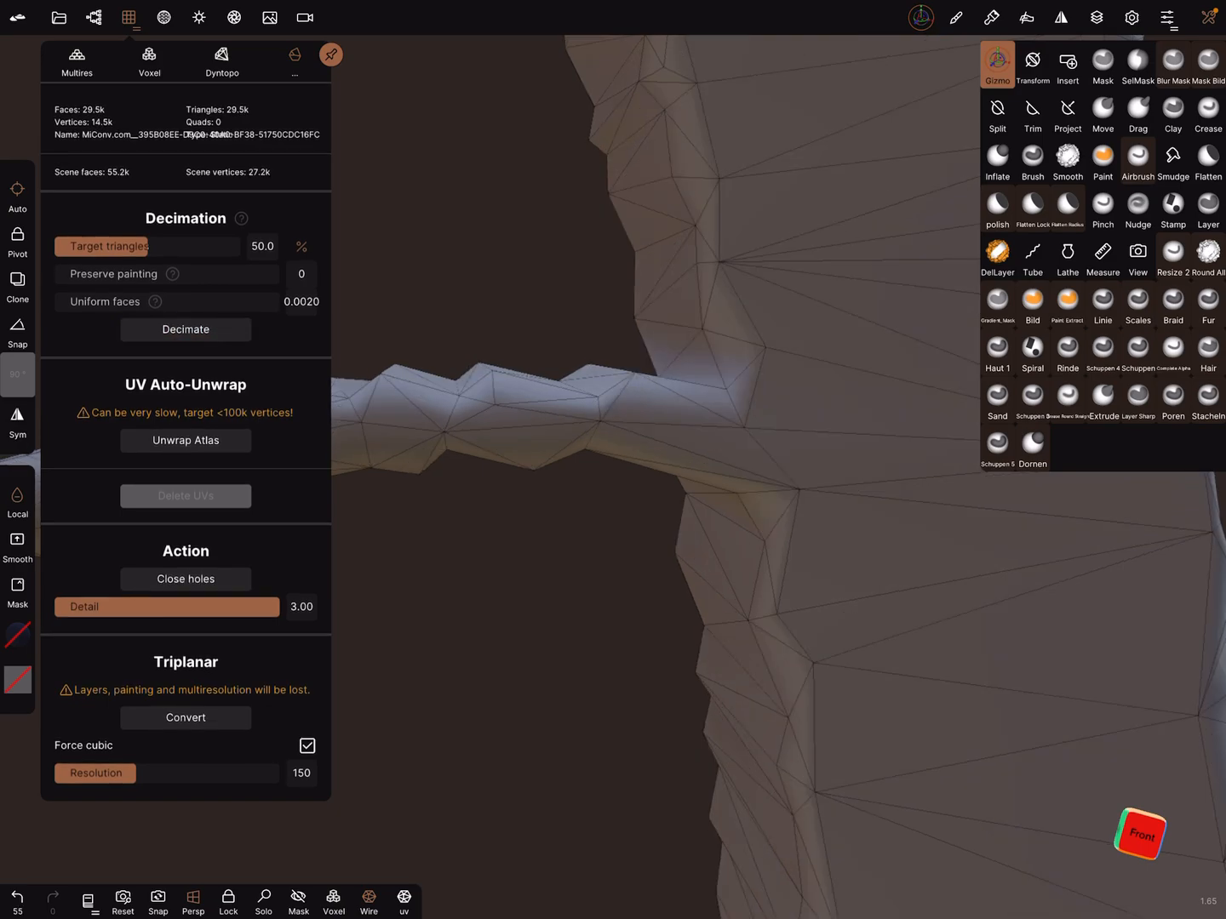
pyautogui.click(186, 330)
pyautogui.moveTo(613, 574)
pyautogui.mouseDown()
pyautogui.moveTo(673, 422)
pyautogui.moveTo(872, 412)
pyautogui.mouseUp()
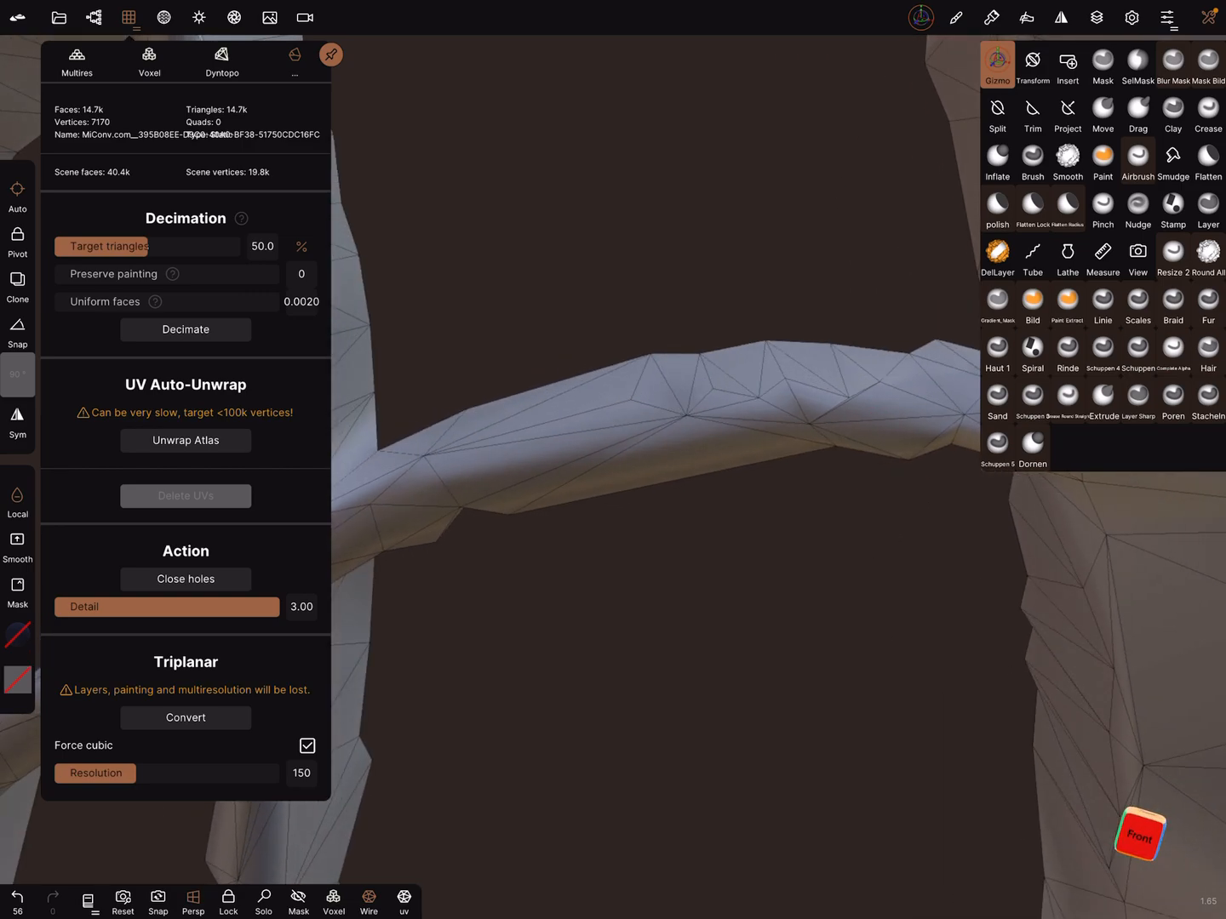
pyautogui.click(18, 900)
pyautogui.moveTo(671, 287)
pyautogui.mouseDown()
pyautogui.moveTo(747, 345)
pyautogui.moveTo(671, 412)
pyautogui.moveTo(609, 428)
pyautogui.moveTo(795, 522)
pyautogui.moveTo(855, 523)
pyautogui.moveTo(815, 441)
pyautogui.moveTo(867, 379)
pyautogui.mouseUp()
pyautogui.click(186, 329)
# - Voxel-remesh the decimated window again at resolution 579 to 478k quads
pyautogui.click(149, 59)
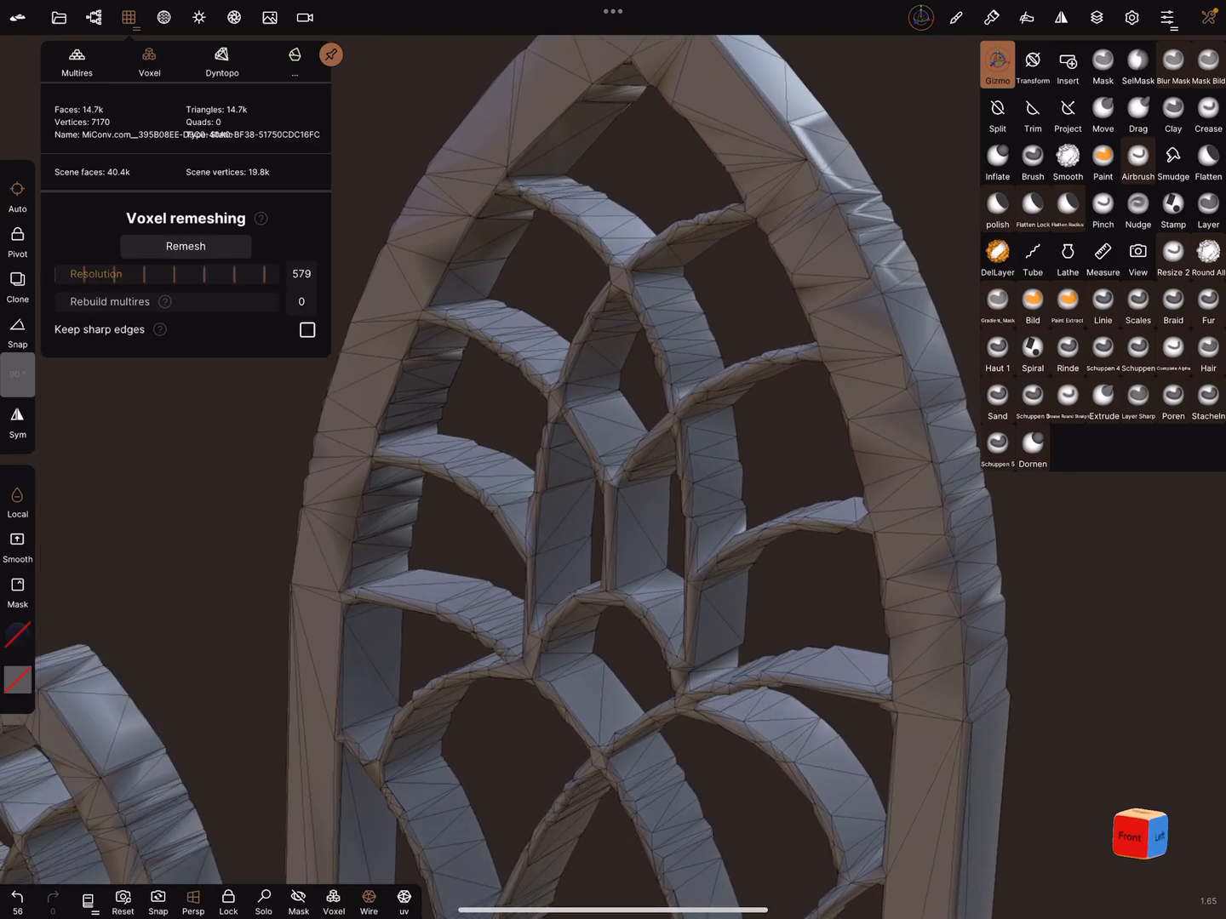
pyautogui.click(184, 246)
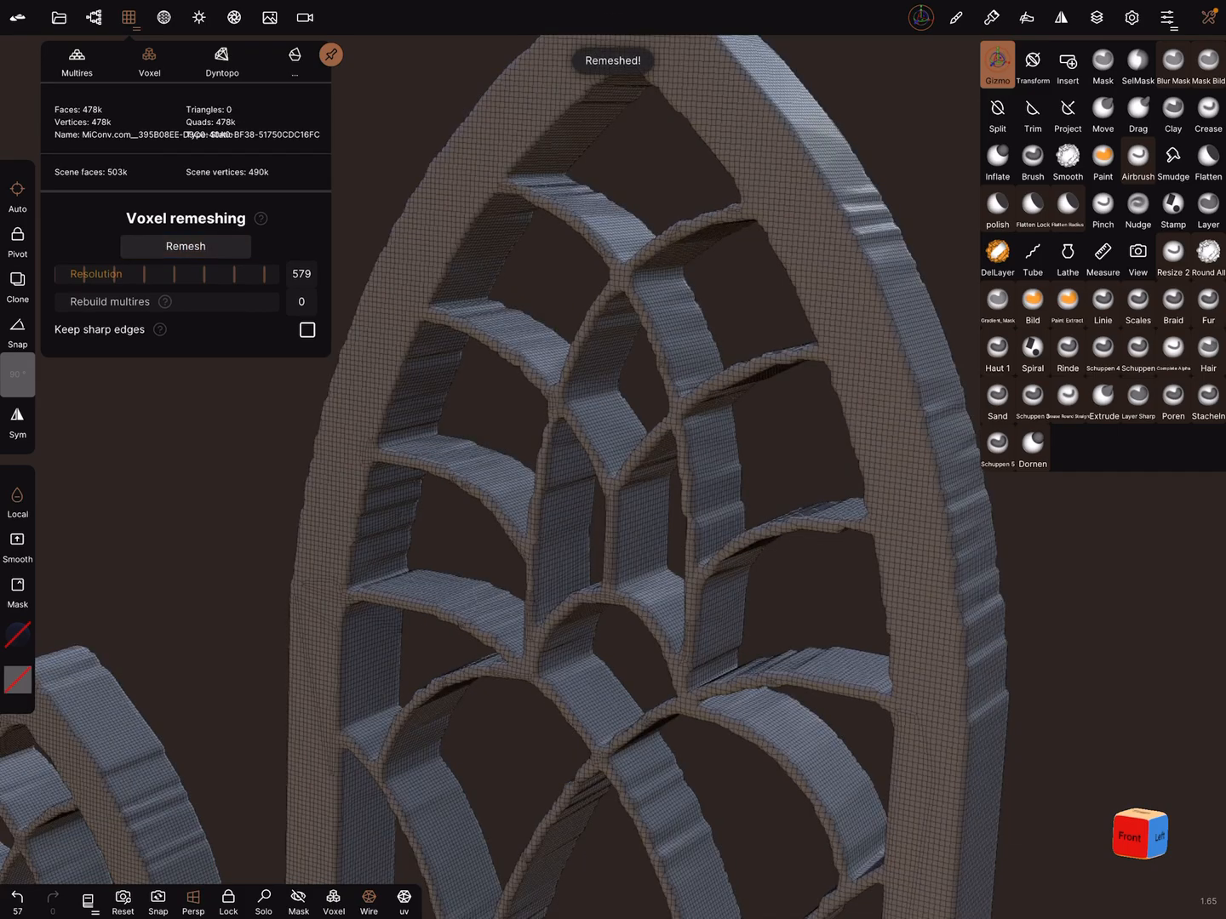
pyautogui.click(294, 60)
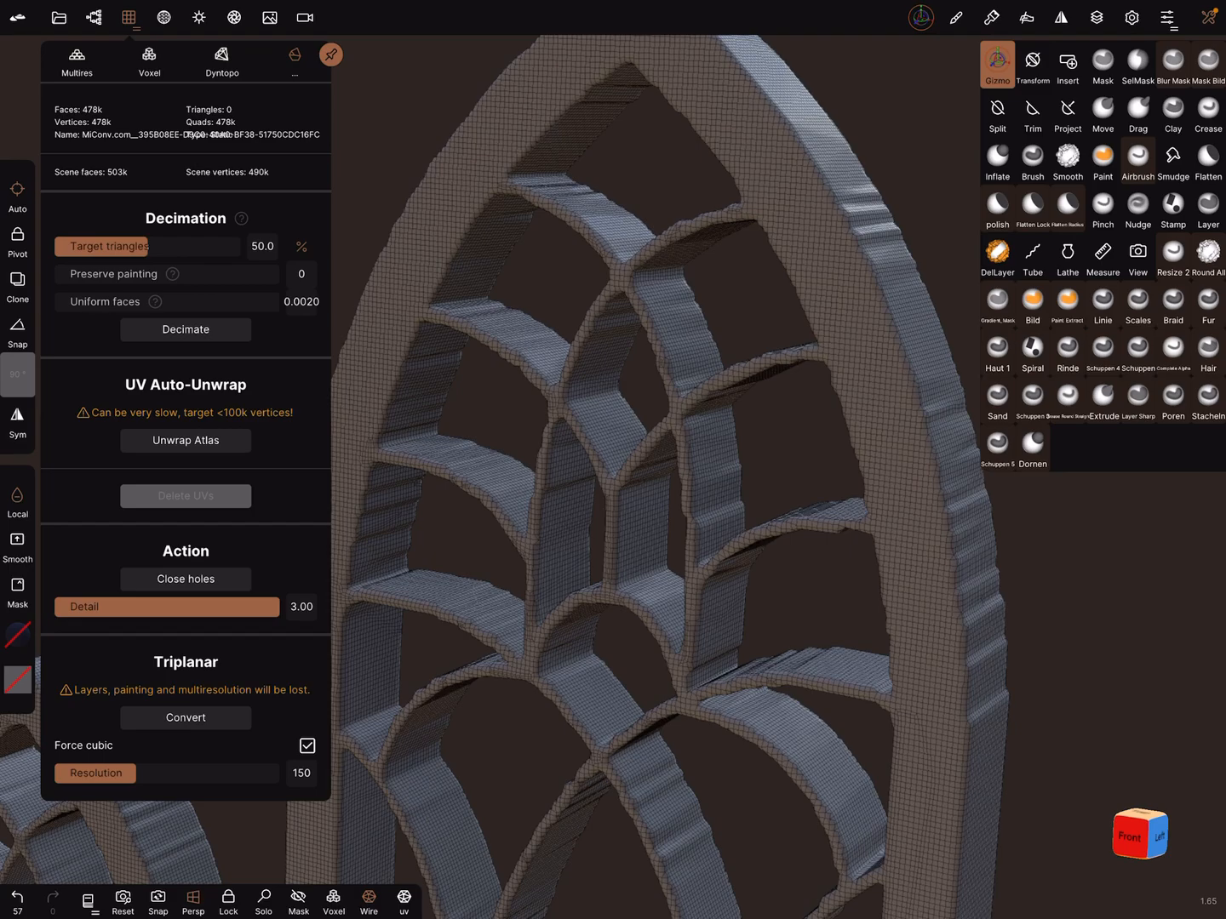
# - Decimate the window repeatedly at 50% target, halving from 239k down to 14.9k triangles
pyautogui.click(184, 329)
pyautogui.scroll(5, 613, 460)
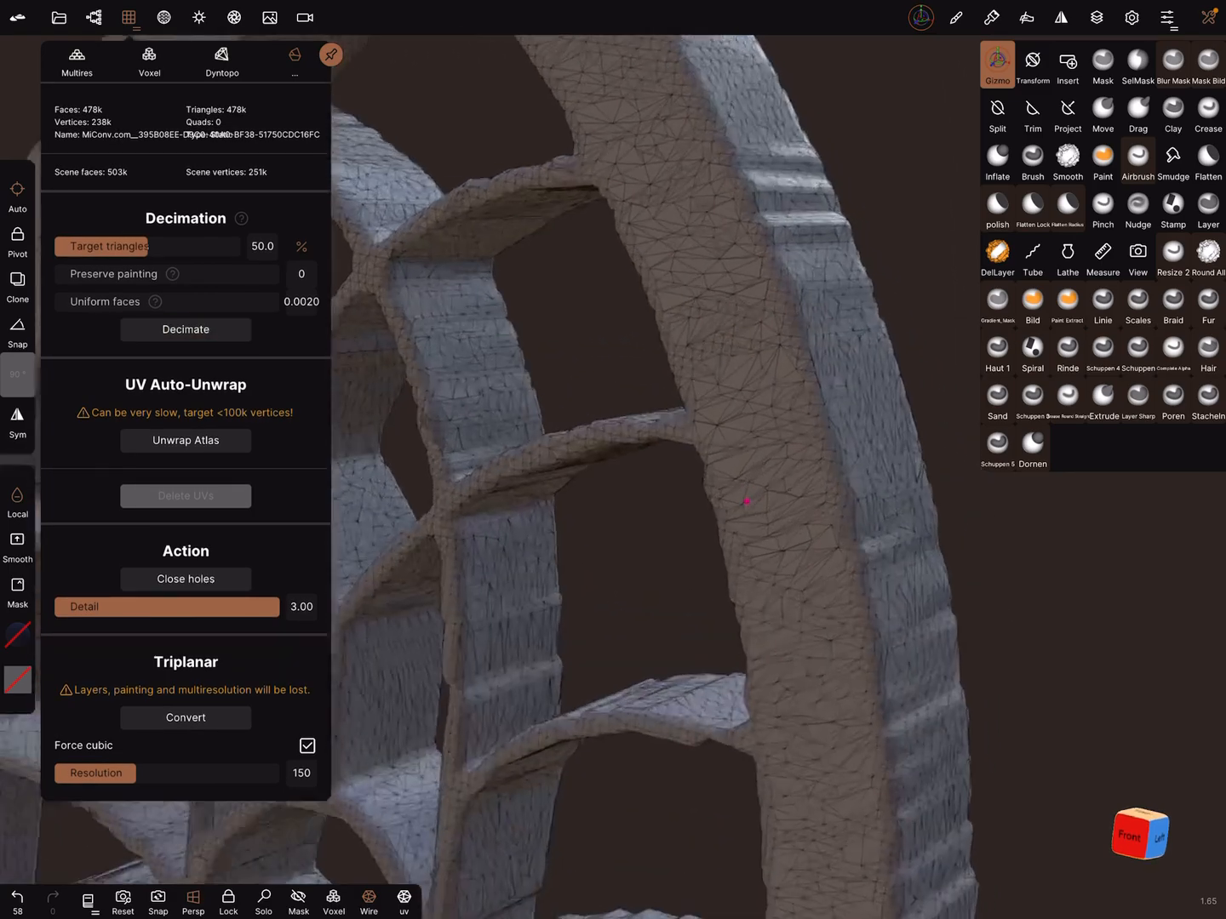
pyautogui.scroll(3, 613, 460)
pyautogui.scroll(3, 613, 459)
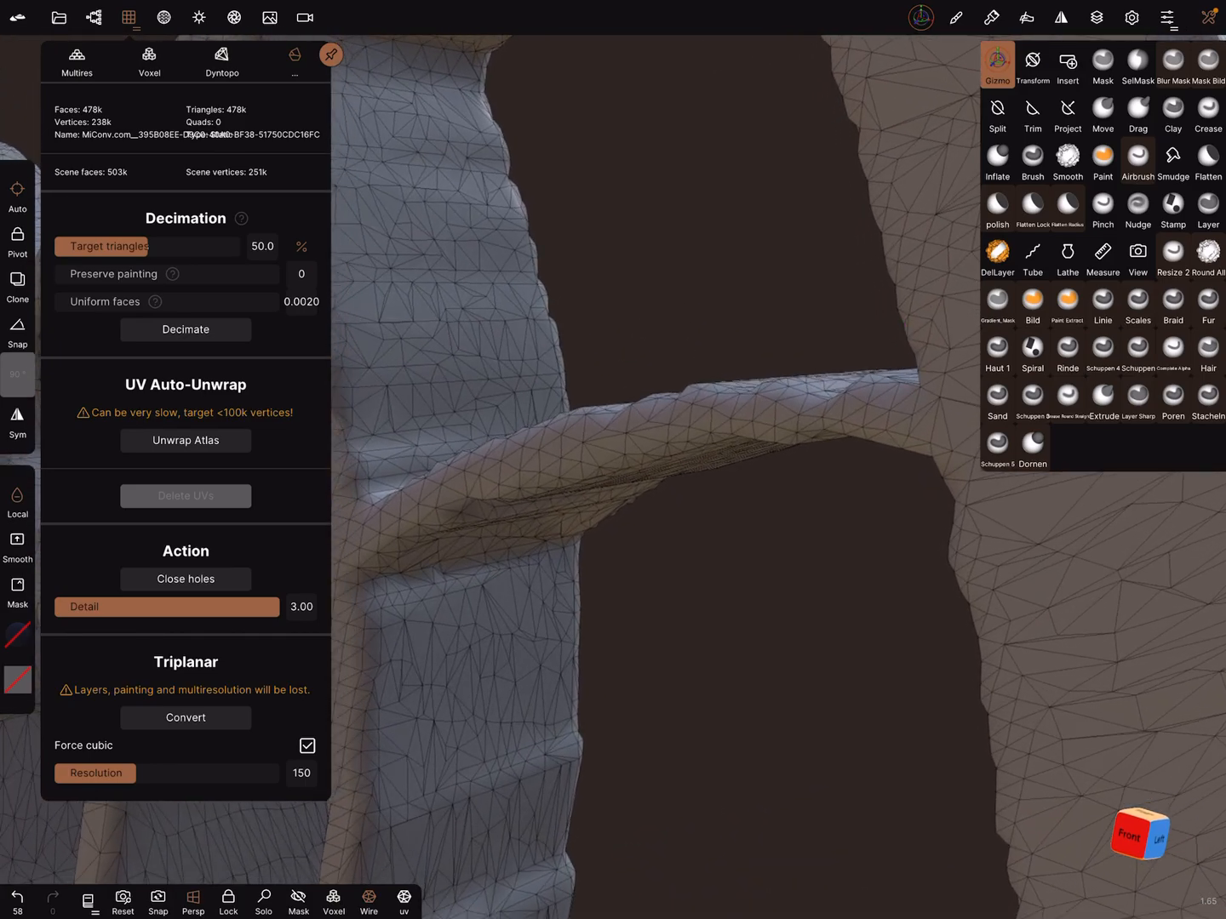
pyautogui.click(184, 329)
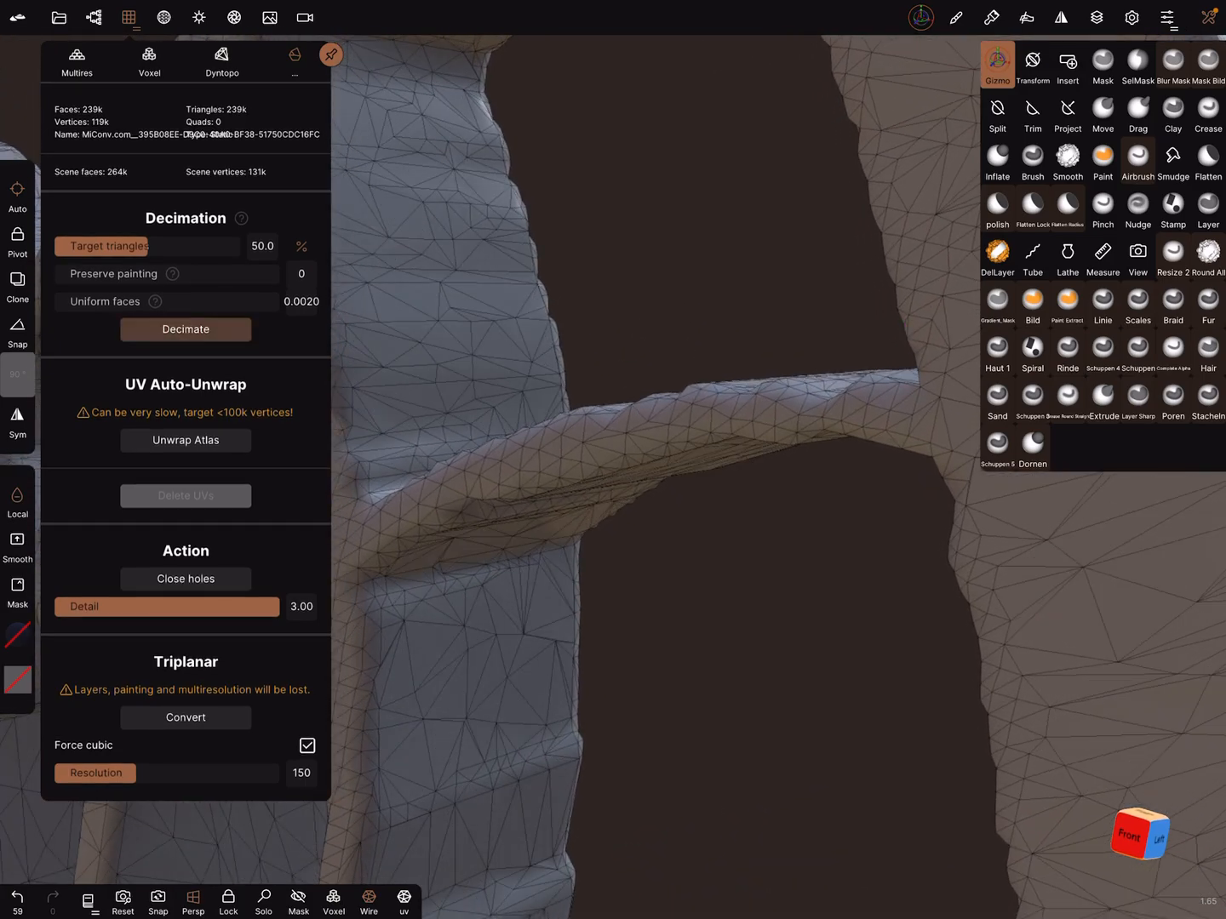
pyautogui.click(185, 329)
pyautogui.click(185, 330)
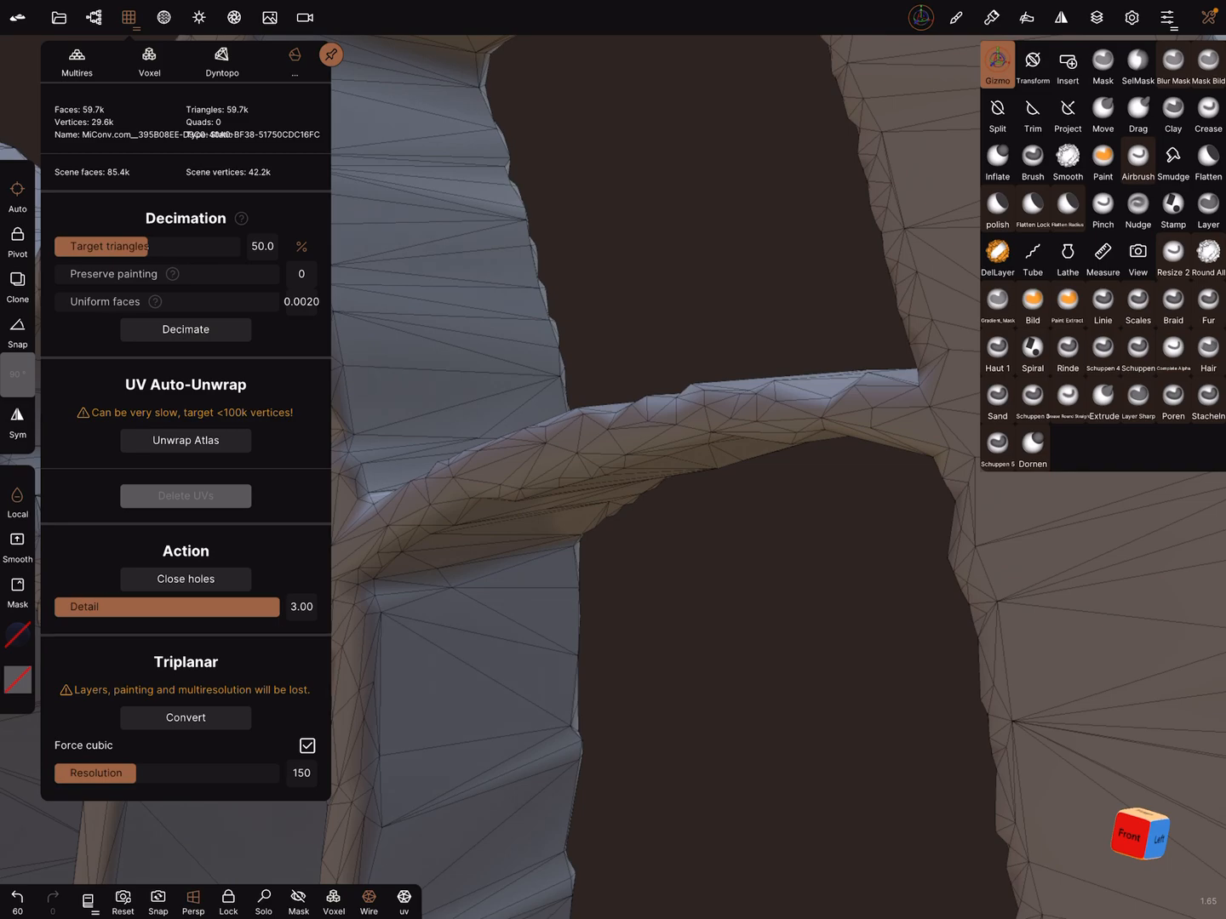
pyautogui.click(185, 330)
pyautogui.moveTo(671, 671); pyautogui.dragTo(574, 622)
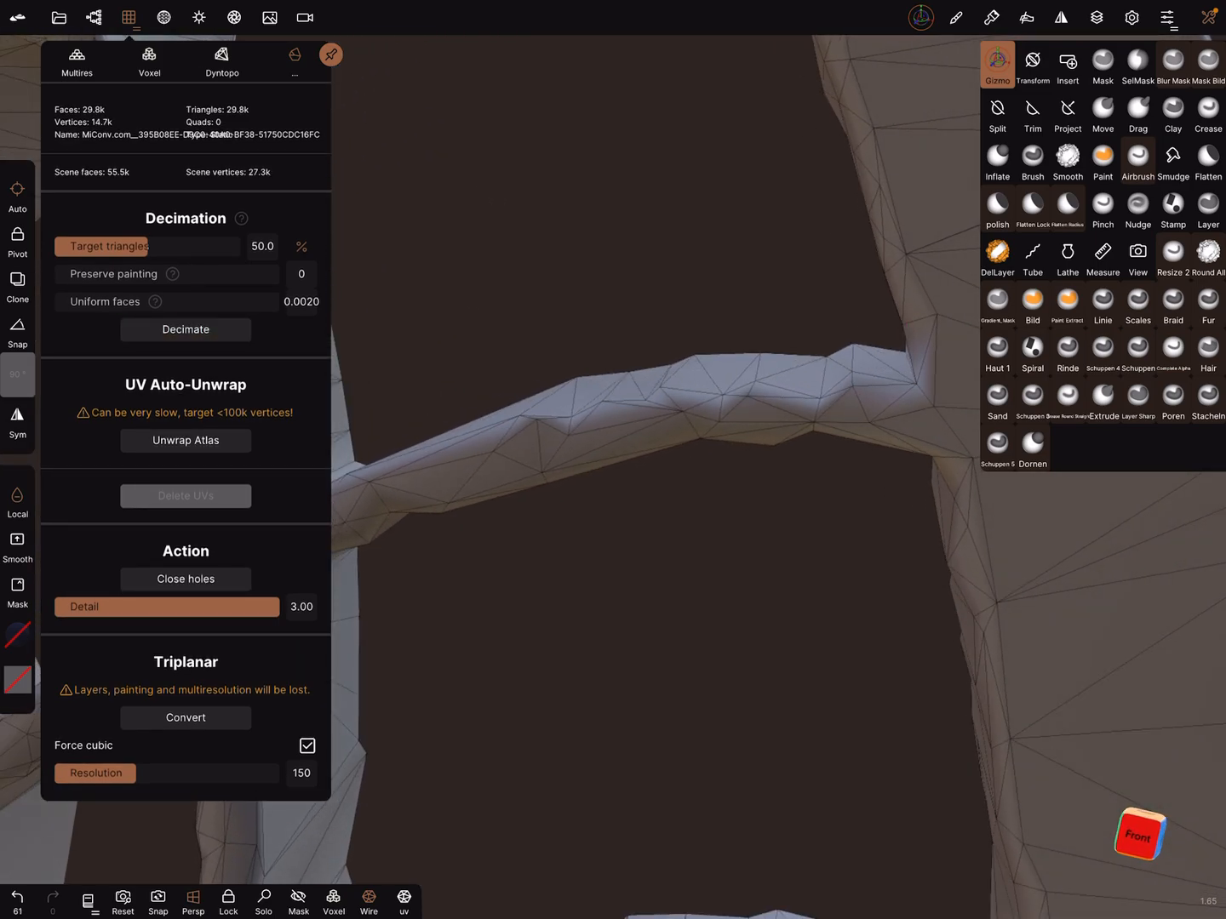
pyautogui.click(185, 330)
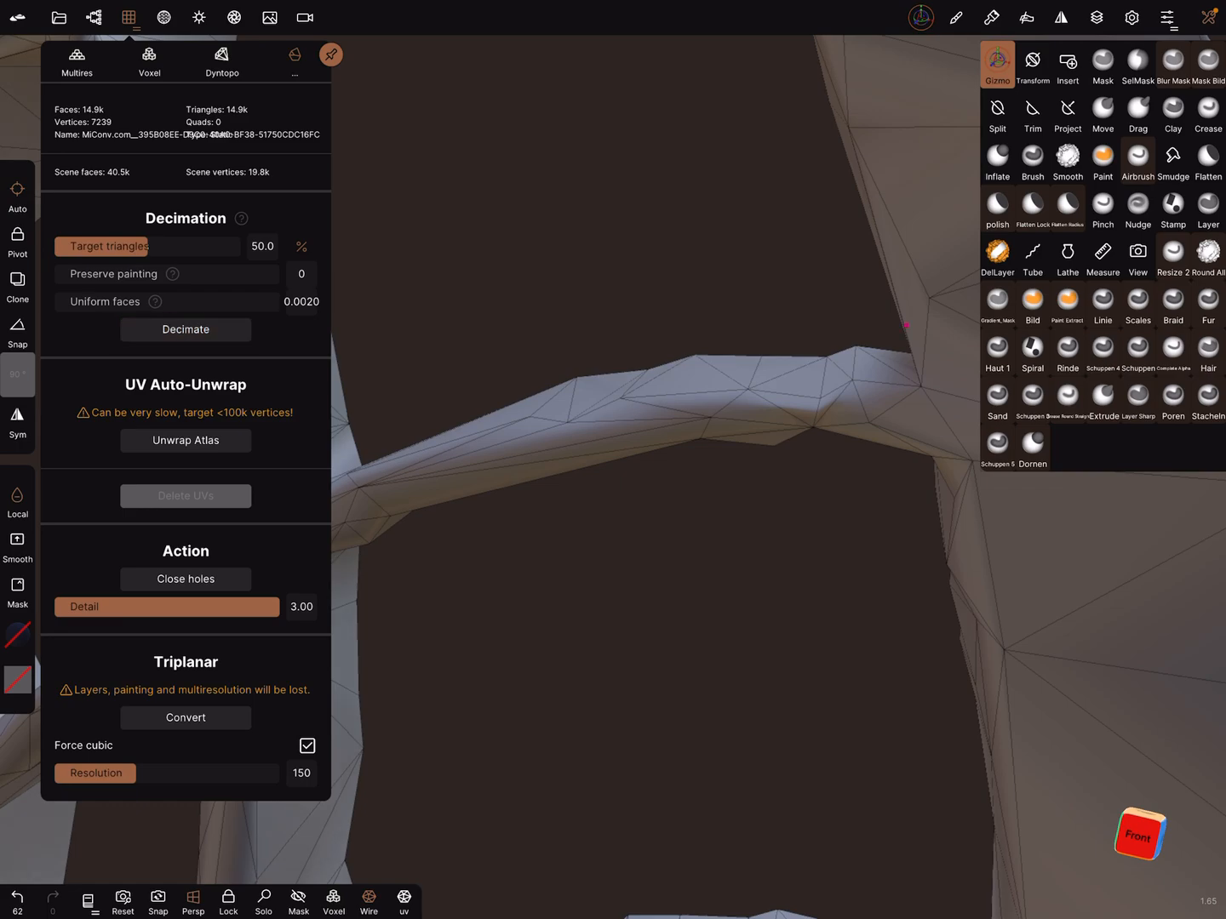
# - Orbit and zoom around the window to inspect the coarser lattice and arch
pyautogui.moveTo(670, 575); pyautogui.dragTo(613, 479)
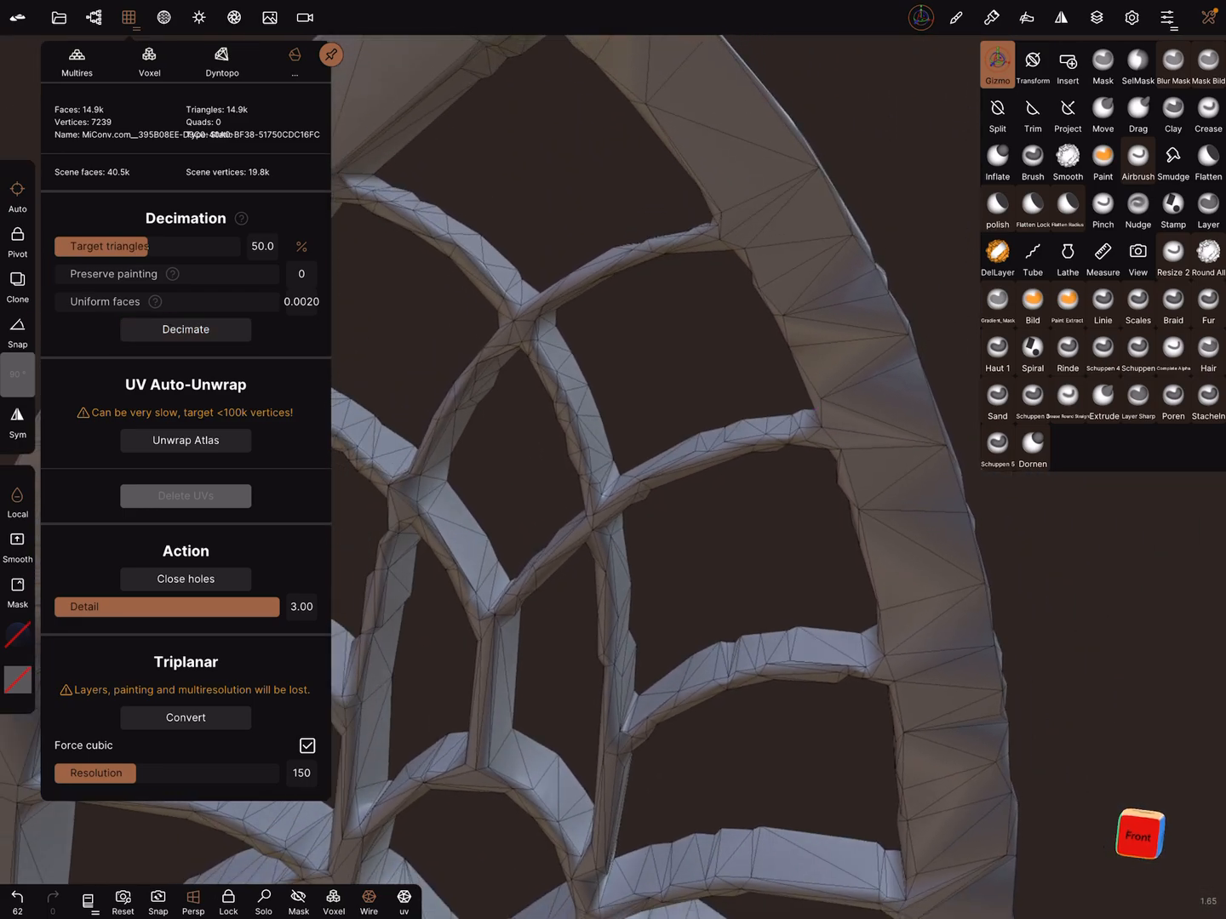
pyautogui.moveTo(671, 575); pyautogui.dragTo(575, 480)
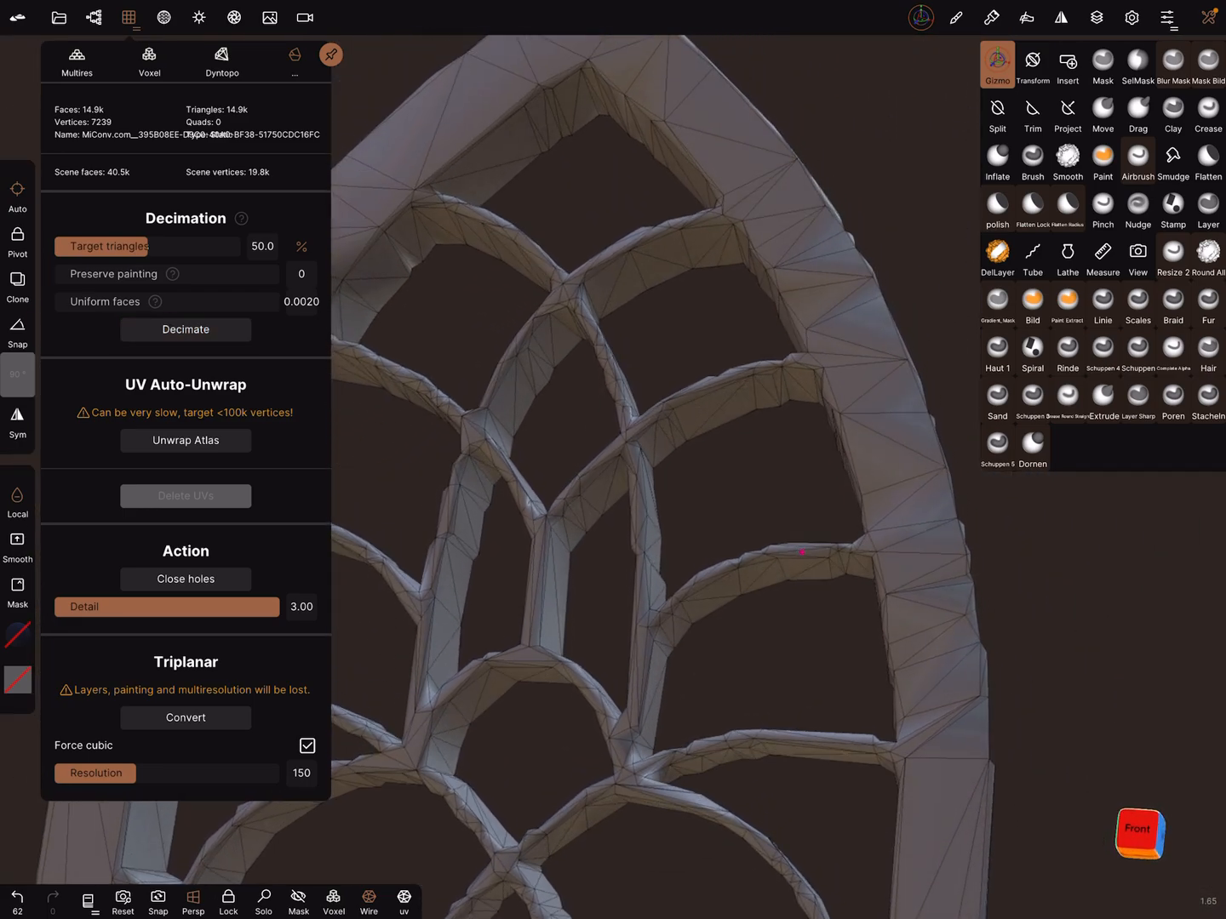
pyautogui.moveTo(671, 575); pyautogui.dragTo(593, 460)
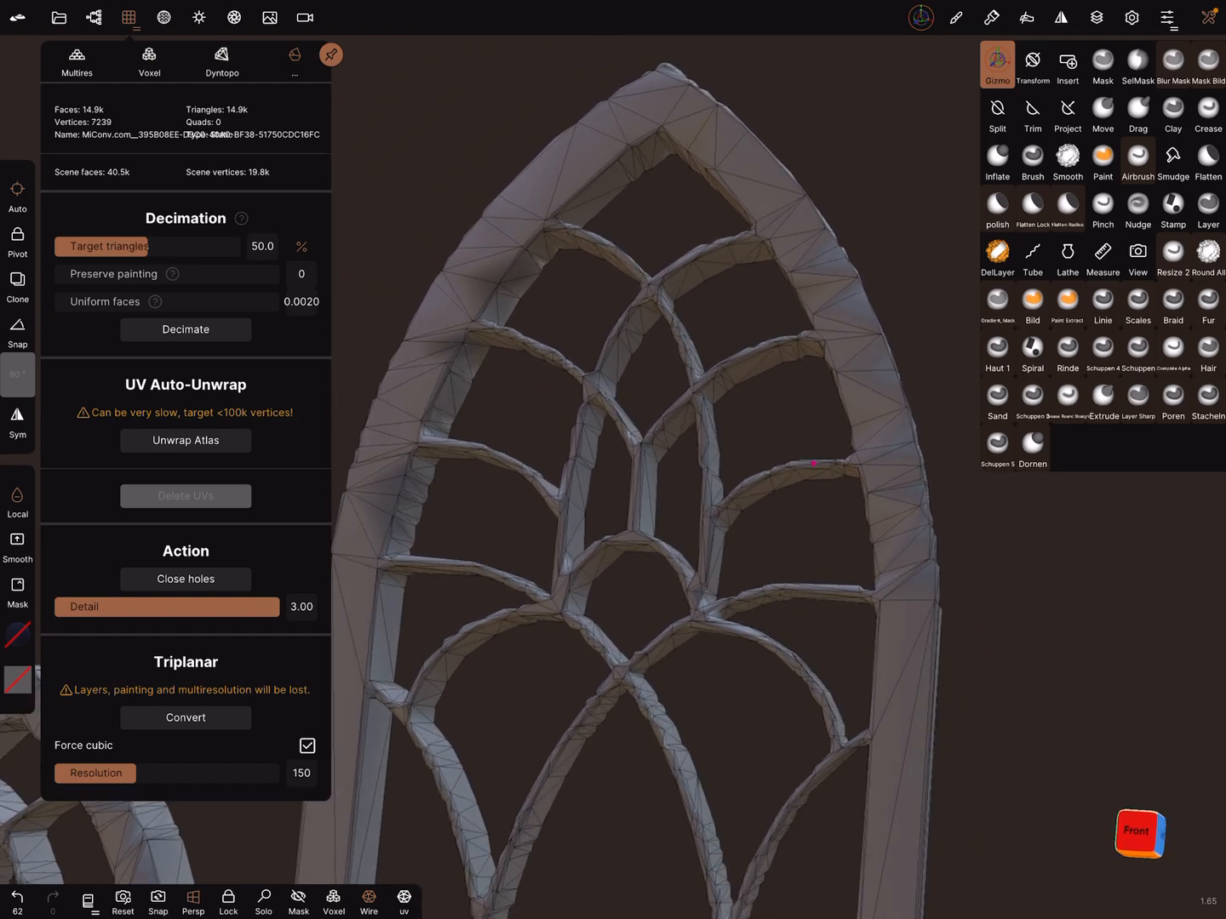
pyautogui.moveTo(670, 575); pyautogui.dragTo(594, 498)
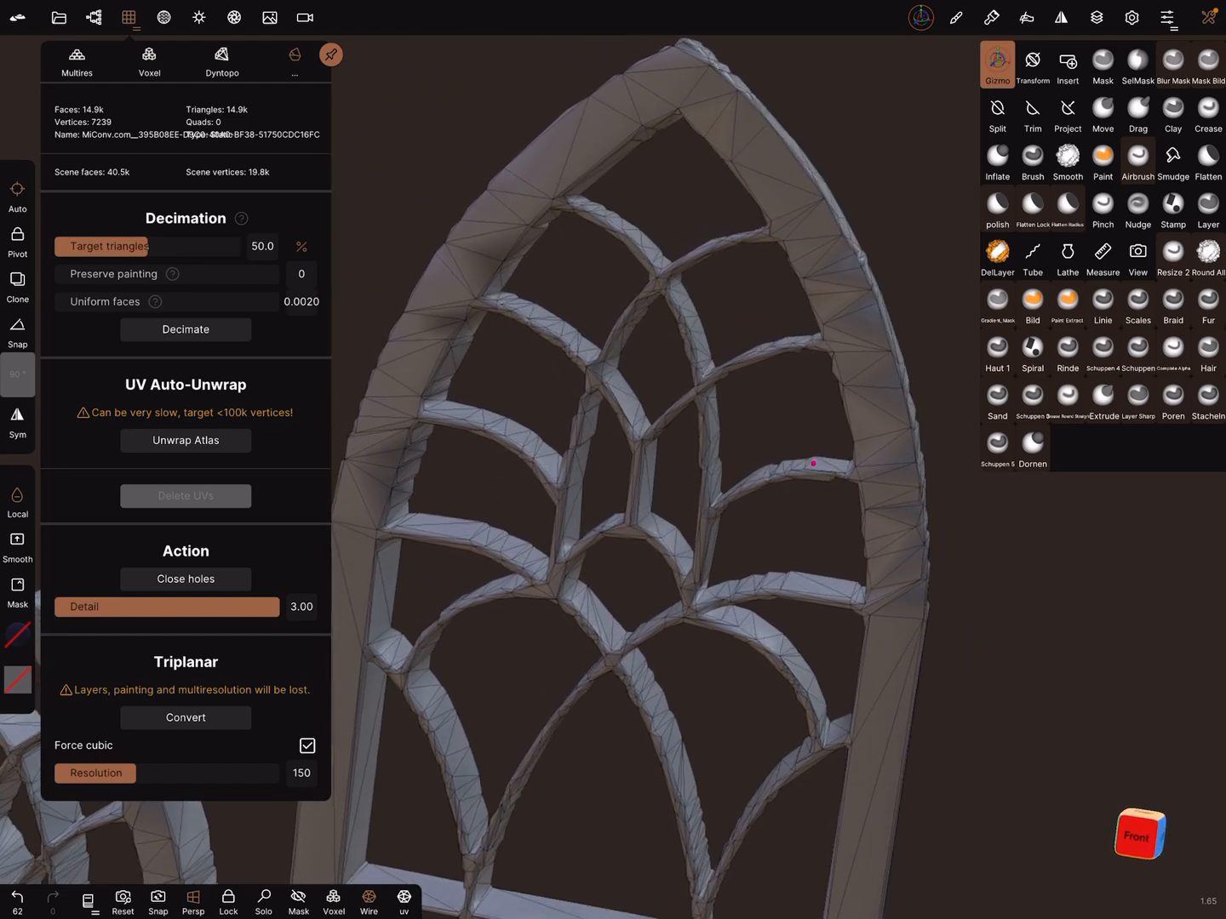
pyautogui.moveTo(671, 574); pyautogui.dragTo(536, 536)
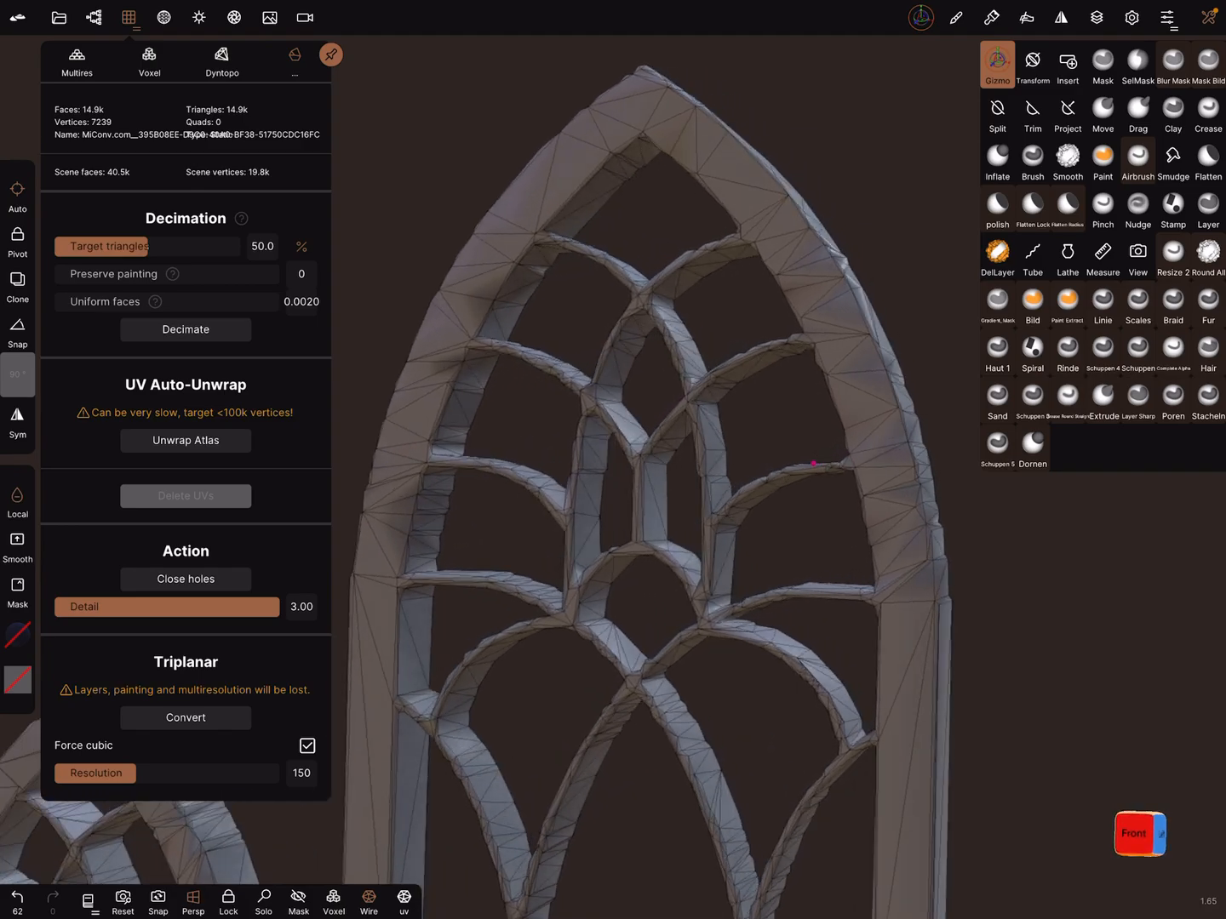
pyautogui.moveTo(671, 575); pyautogui.dragTo(651, 556)
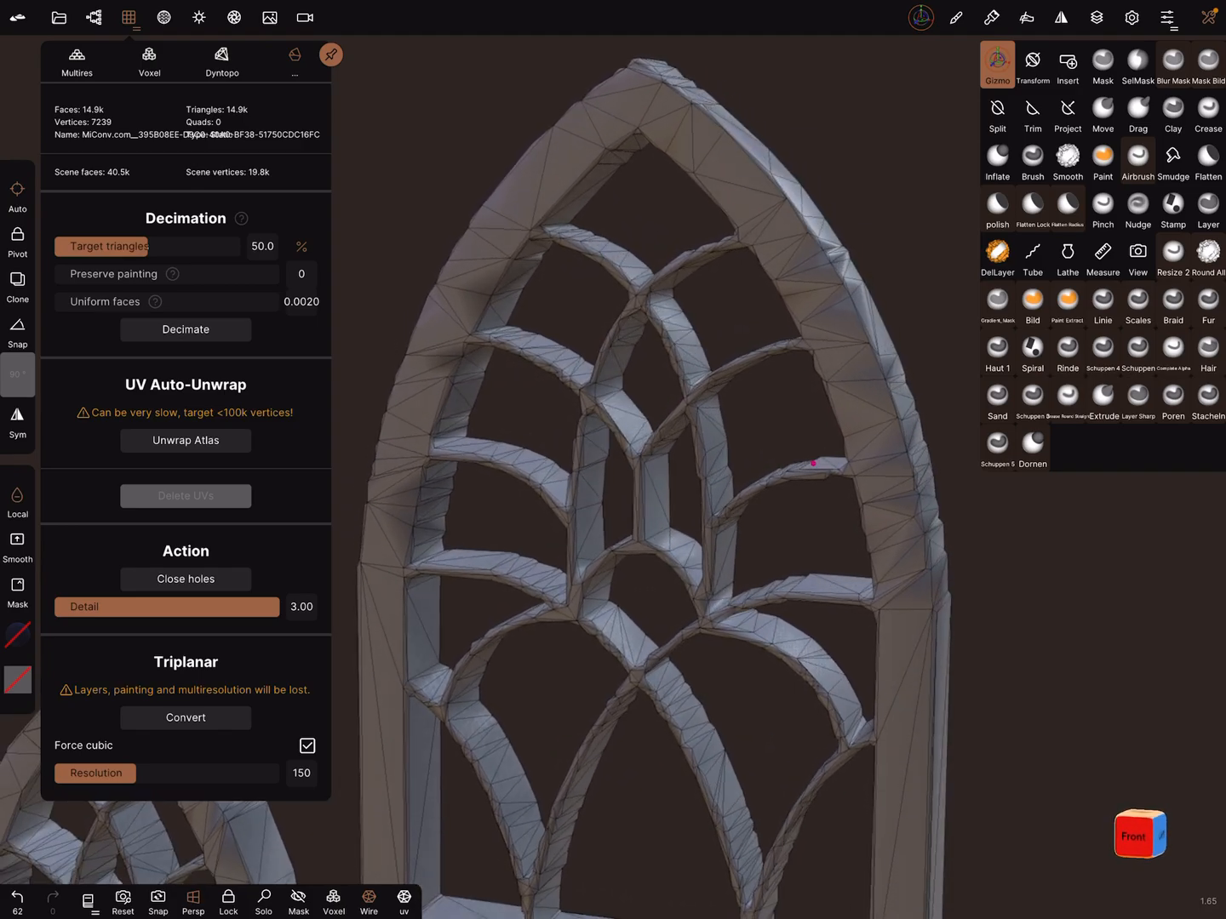
pyautogui.moveTo(814, 463); pyautogui.dragTo(786, 460)
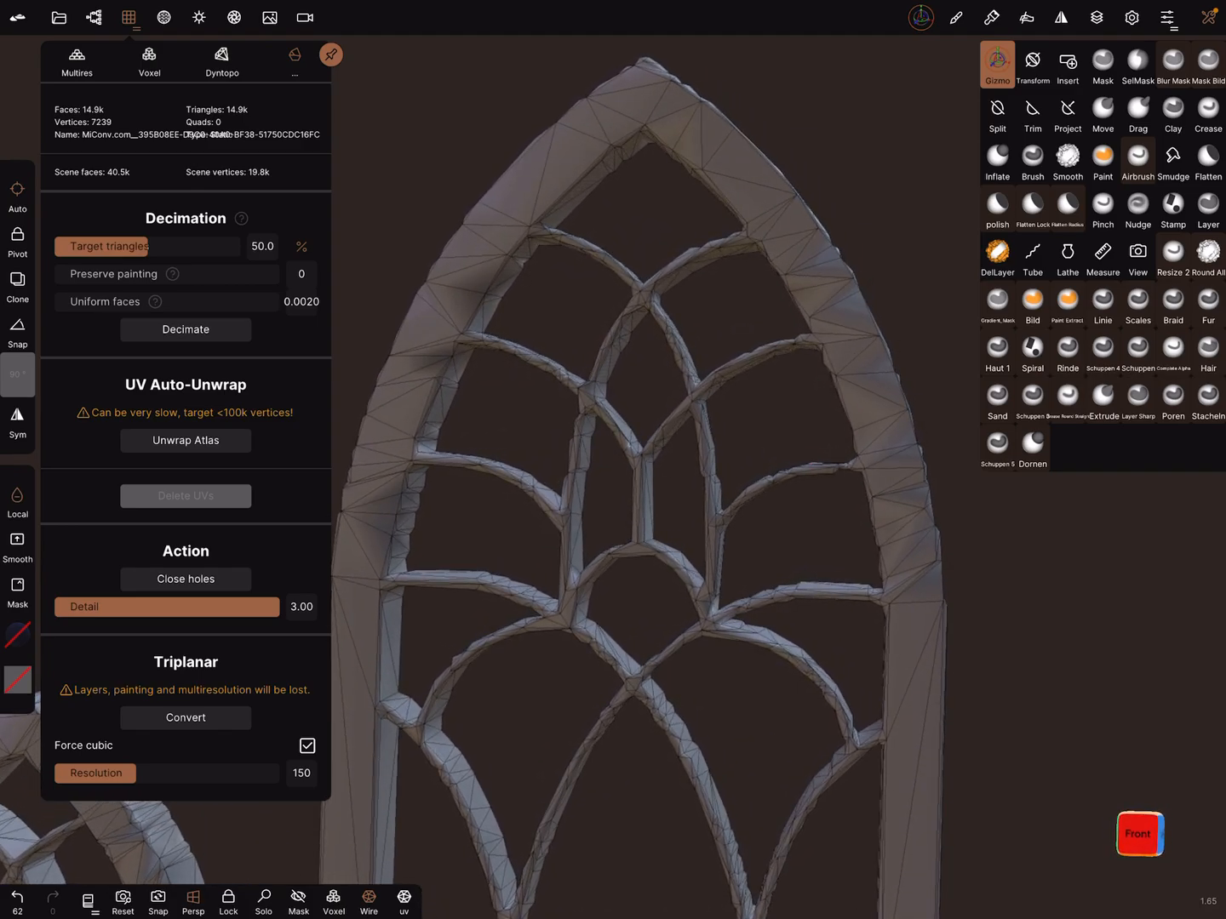
# - Voxel-remesh the window at resolution 579 into about 466k even quads
pyautogui.click(149, 60)
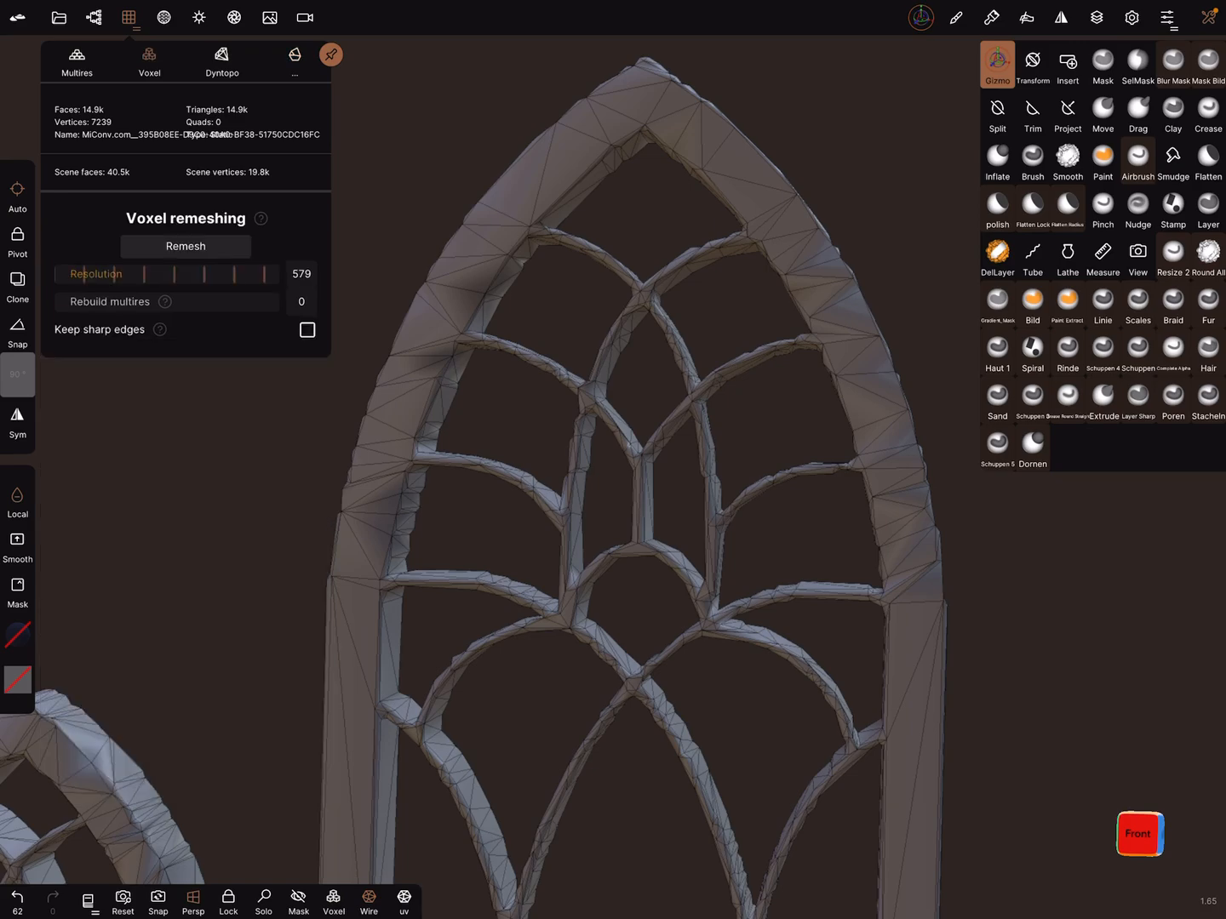
pyautogui.click(186, 246)
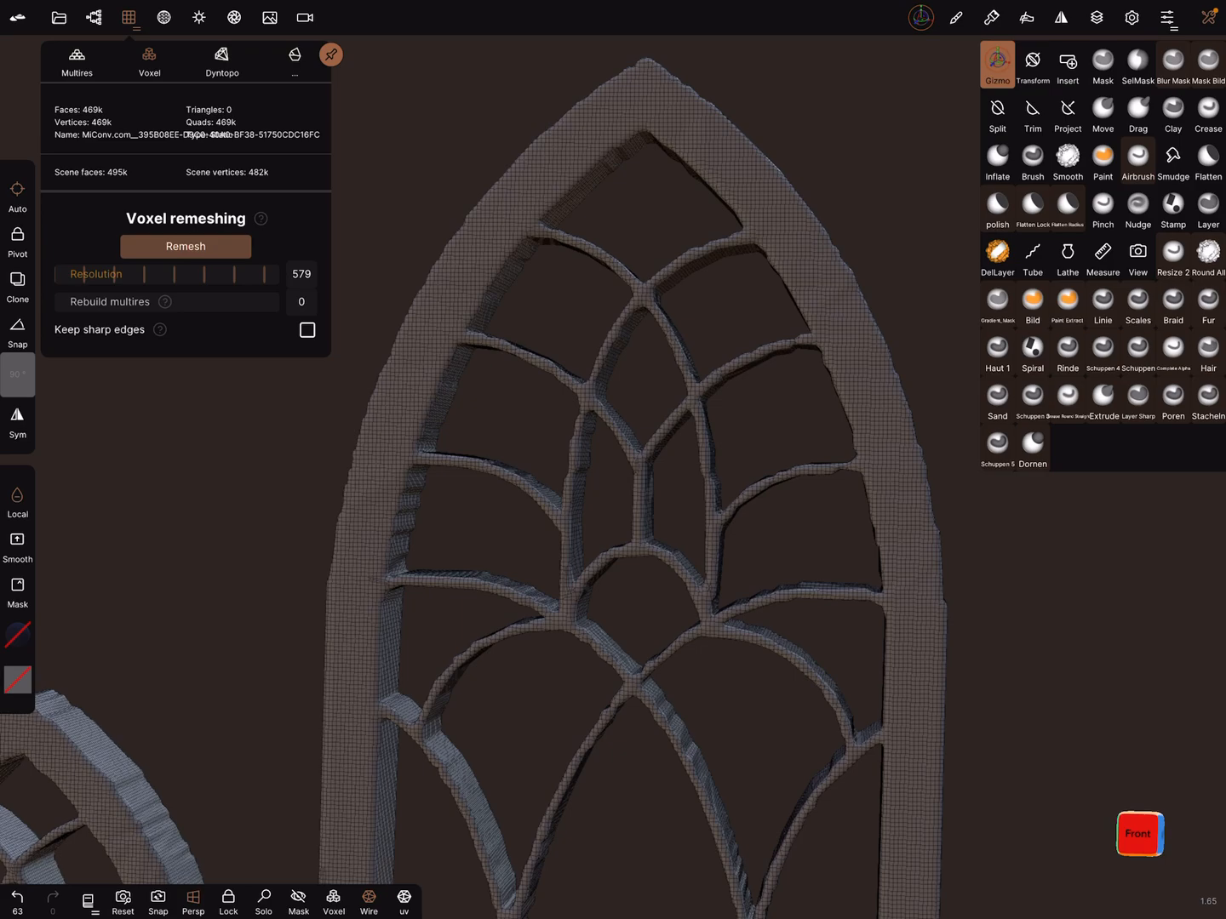
pyautogui.click(185, 246)
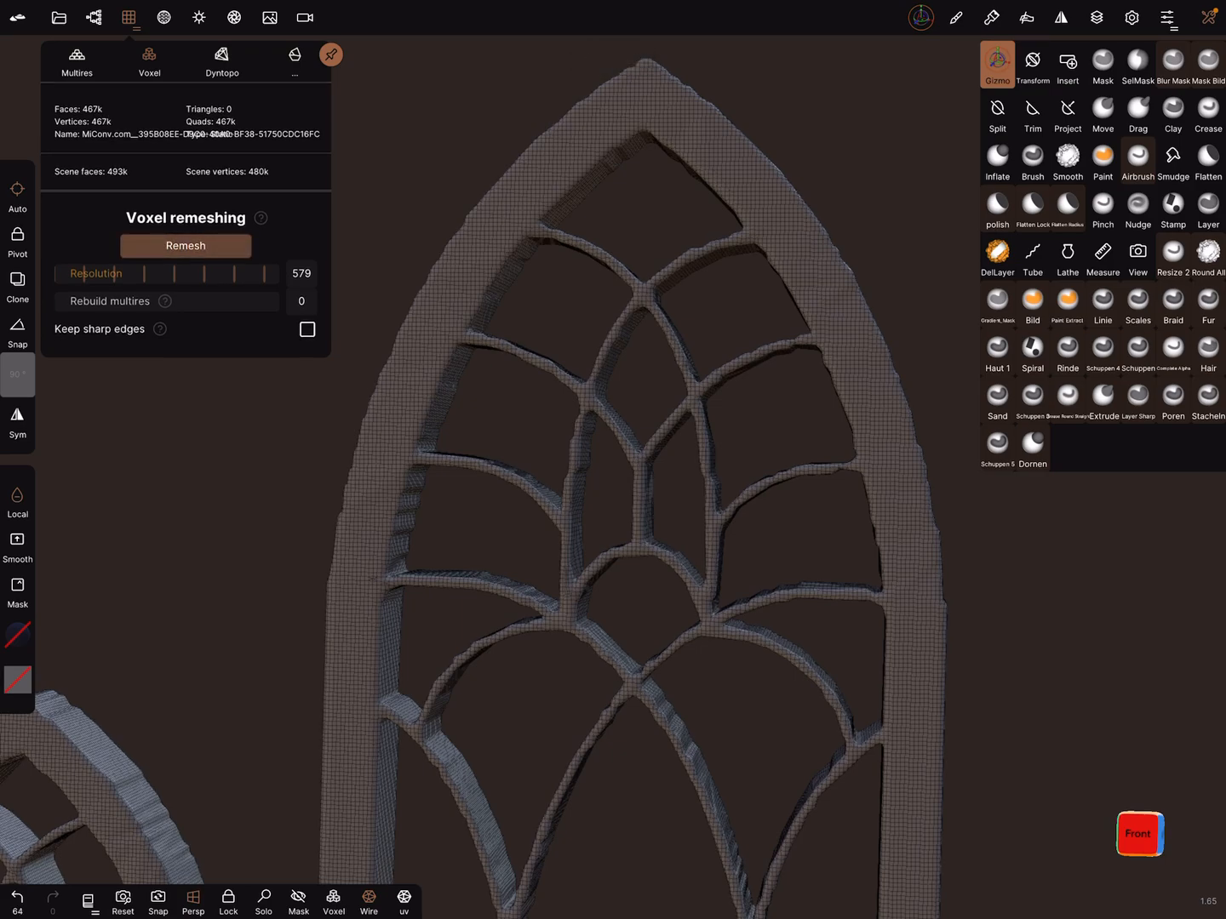
pyautogui.click(185, 246)
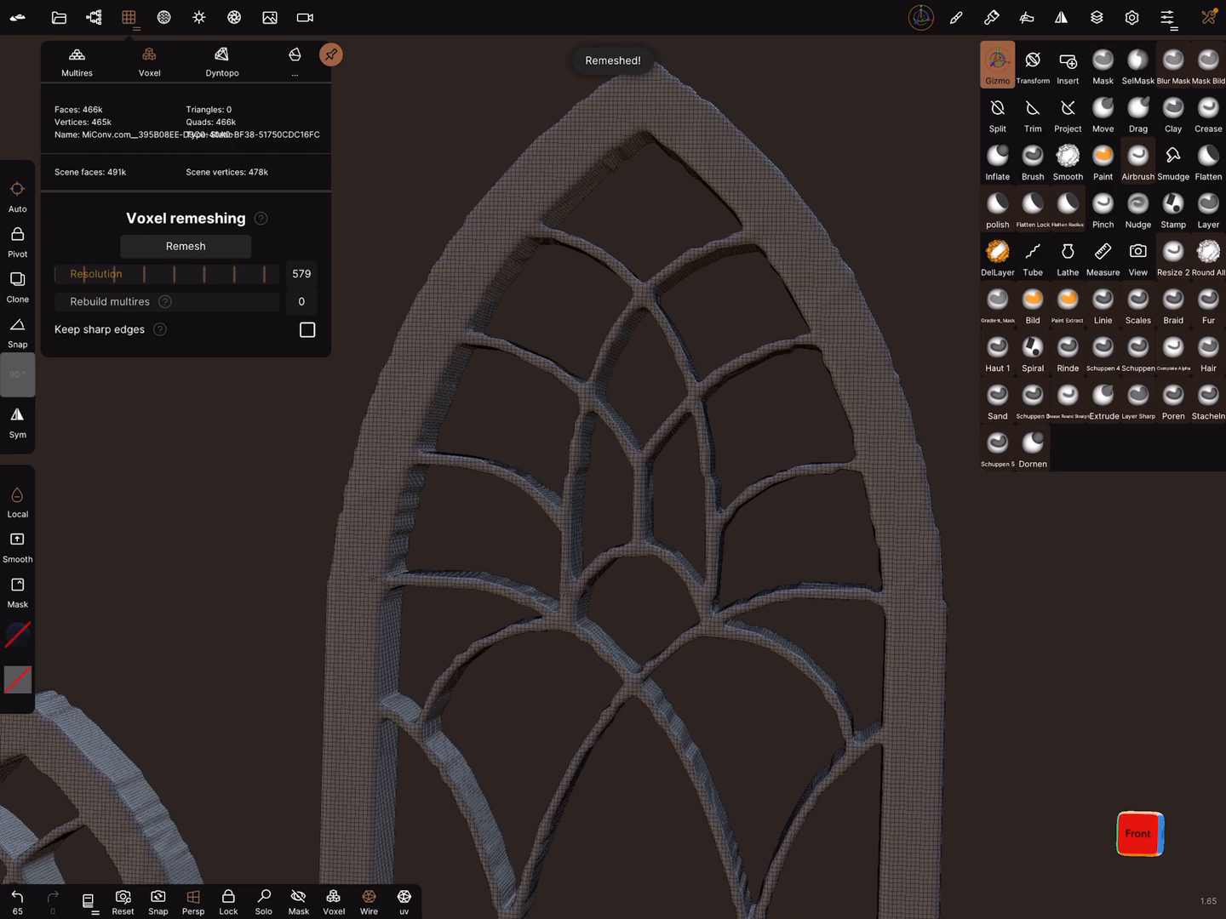
pyautogui.moveTo(671, 478)
pyautogui.mouseDown()
pyautogui.moveTo(815, 464)
pyautogui.moveTo(700, 465)
pyautogui.mouseUp()
# - Set Uniform faces to 0.1000 and decimate by halves down to 29.1k triangles
pyautogui.click(294, 60)
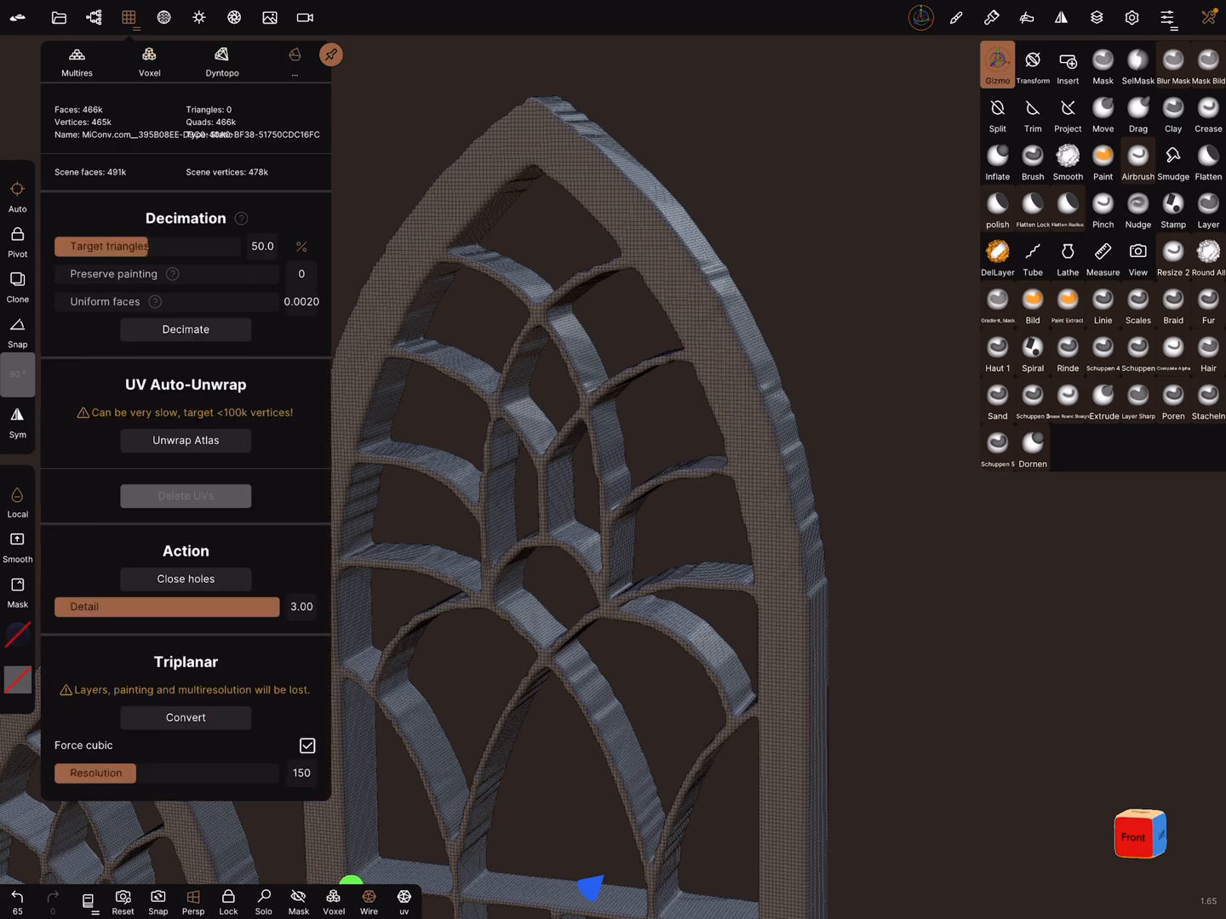
pyautogui.moveTo(96, 301); pyautogui.dragTo(279, 301)
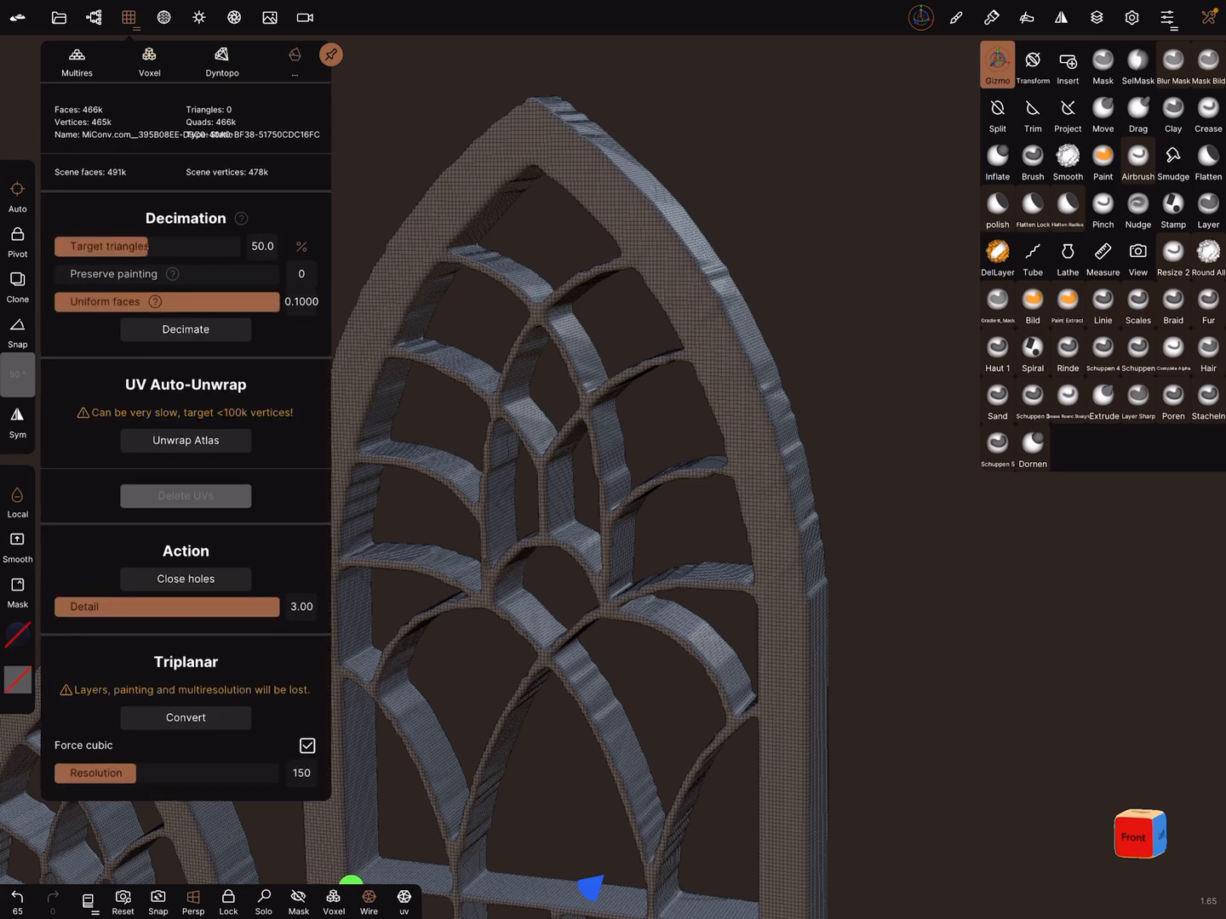
pyautogui.click(186, 329)
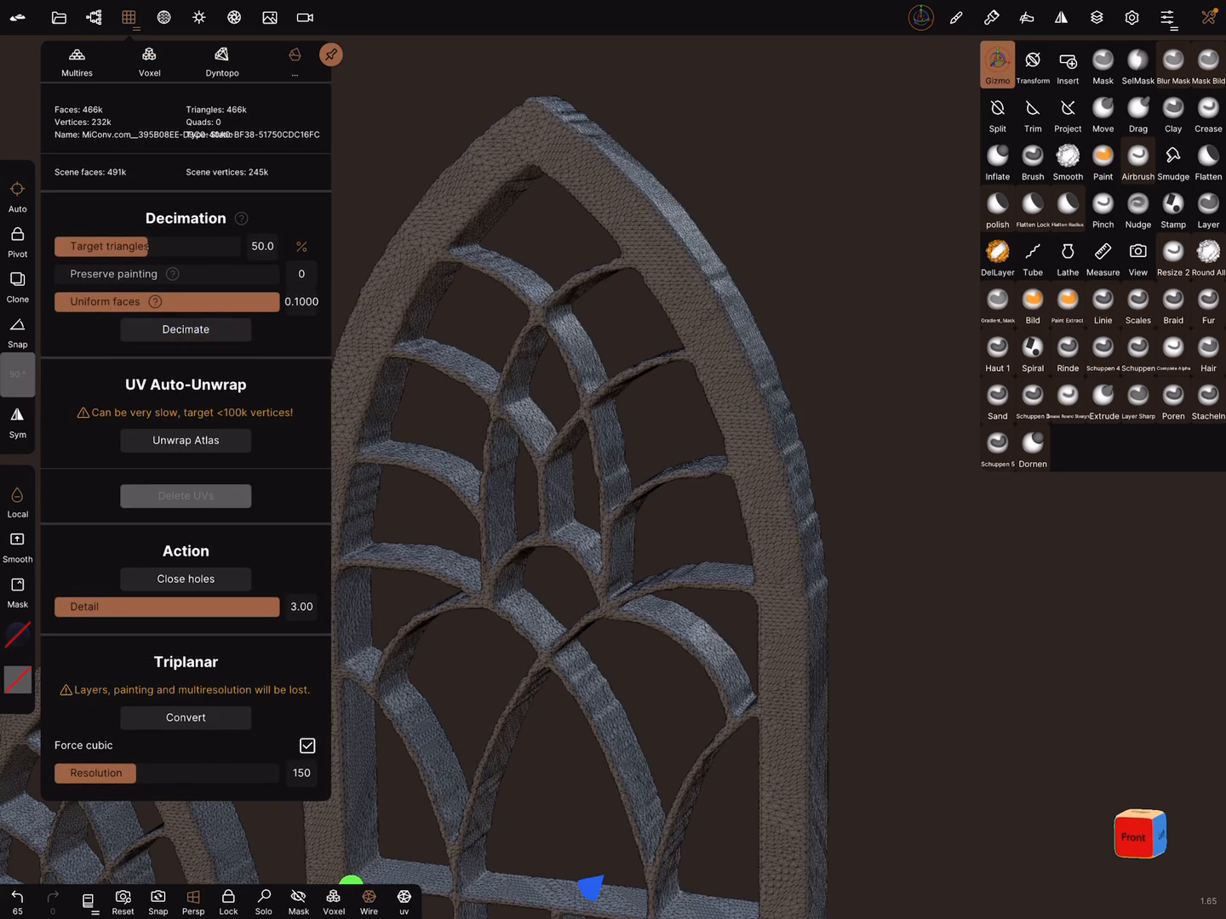
pyautogui.click(186, 330)
pyautogui.click(186, 330)
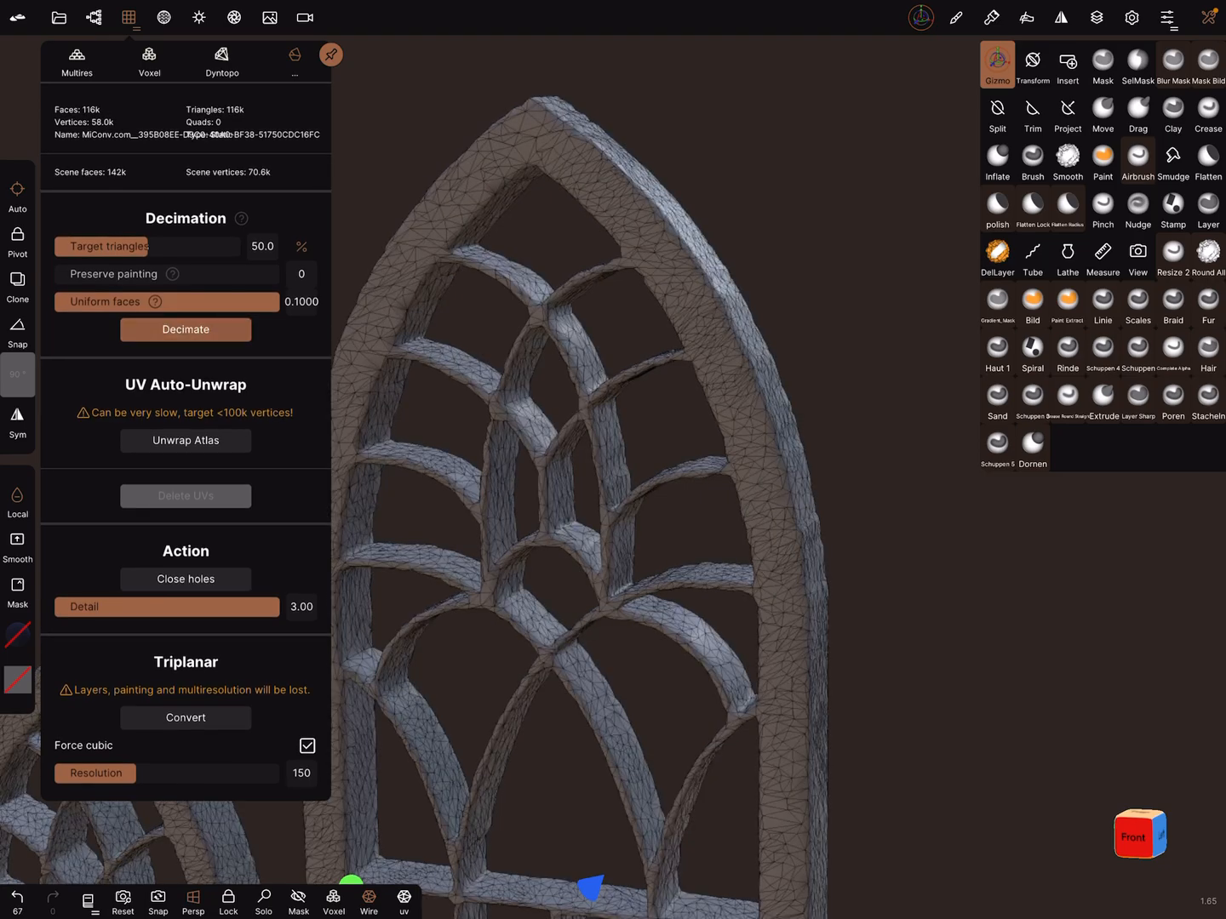
pyautogui.click(186, 329)
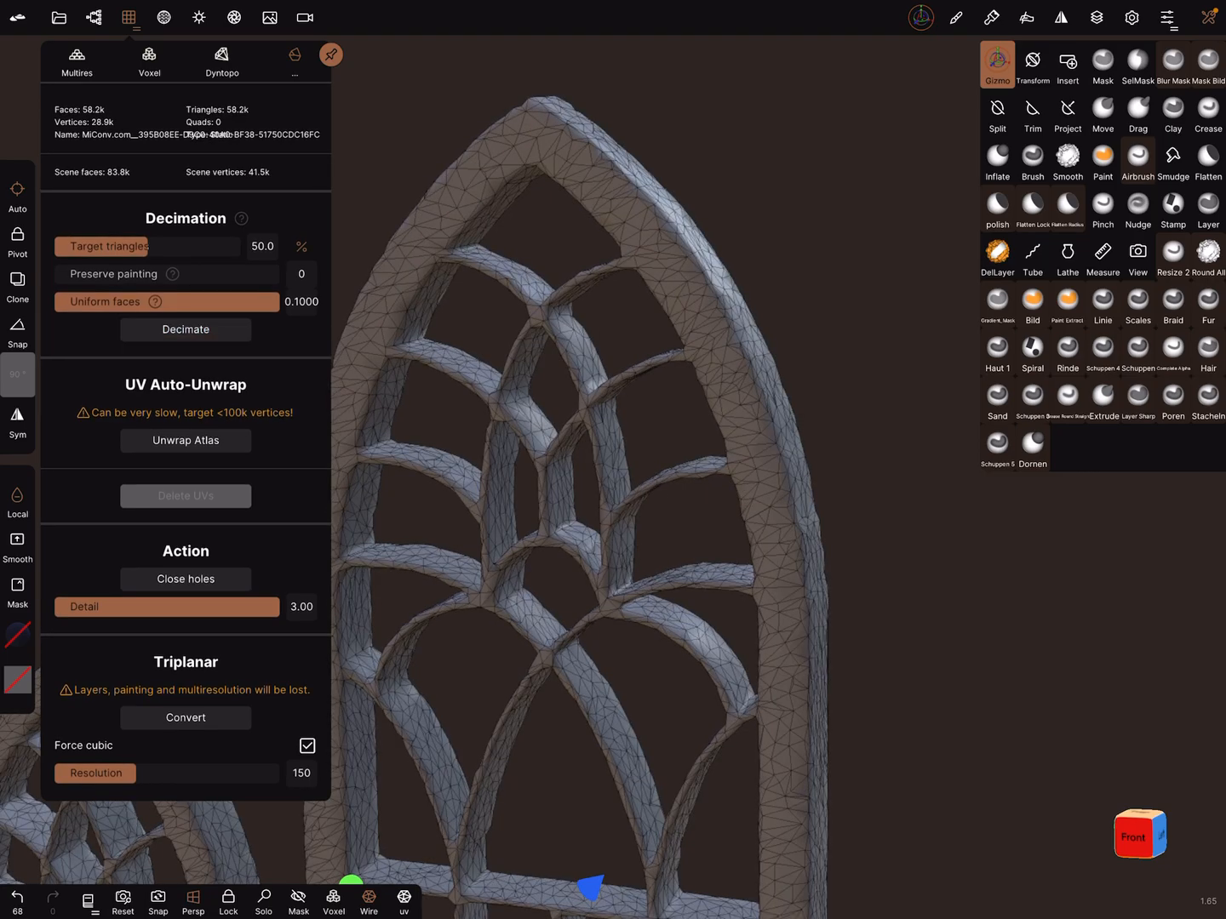
pyautogui.click(186, 330)
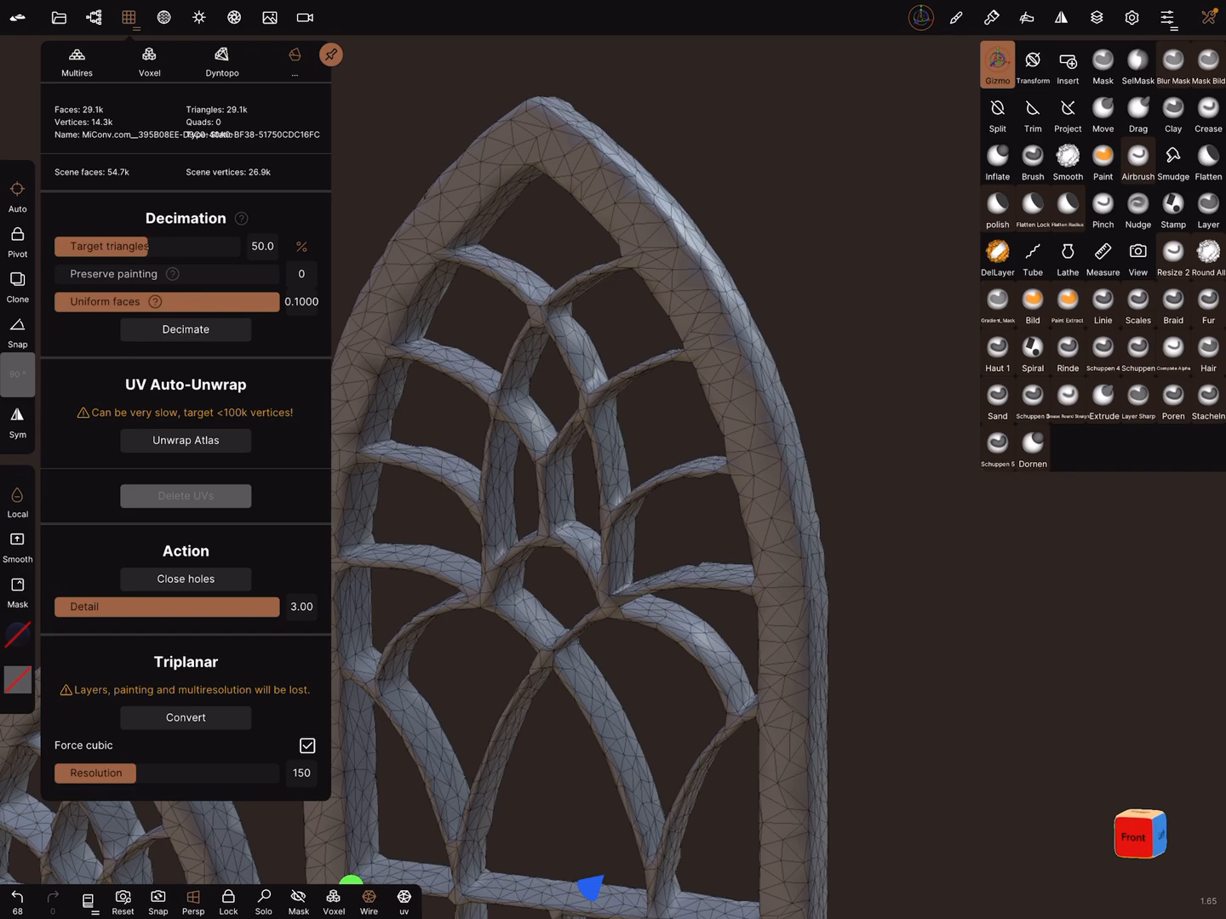
# - Orbit around the decimated window from above and the front to check the result
pyautogui.moveTo(574, 478); pyautogui.dragTo(593, 402)
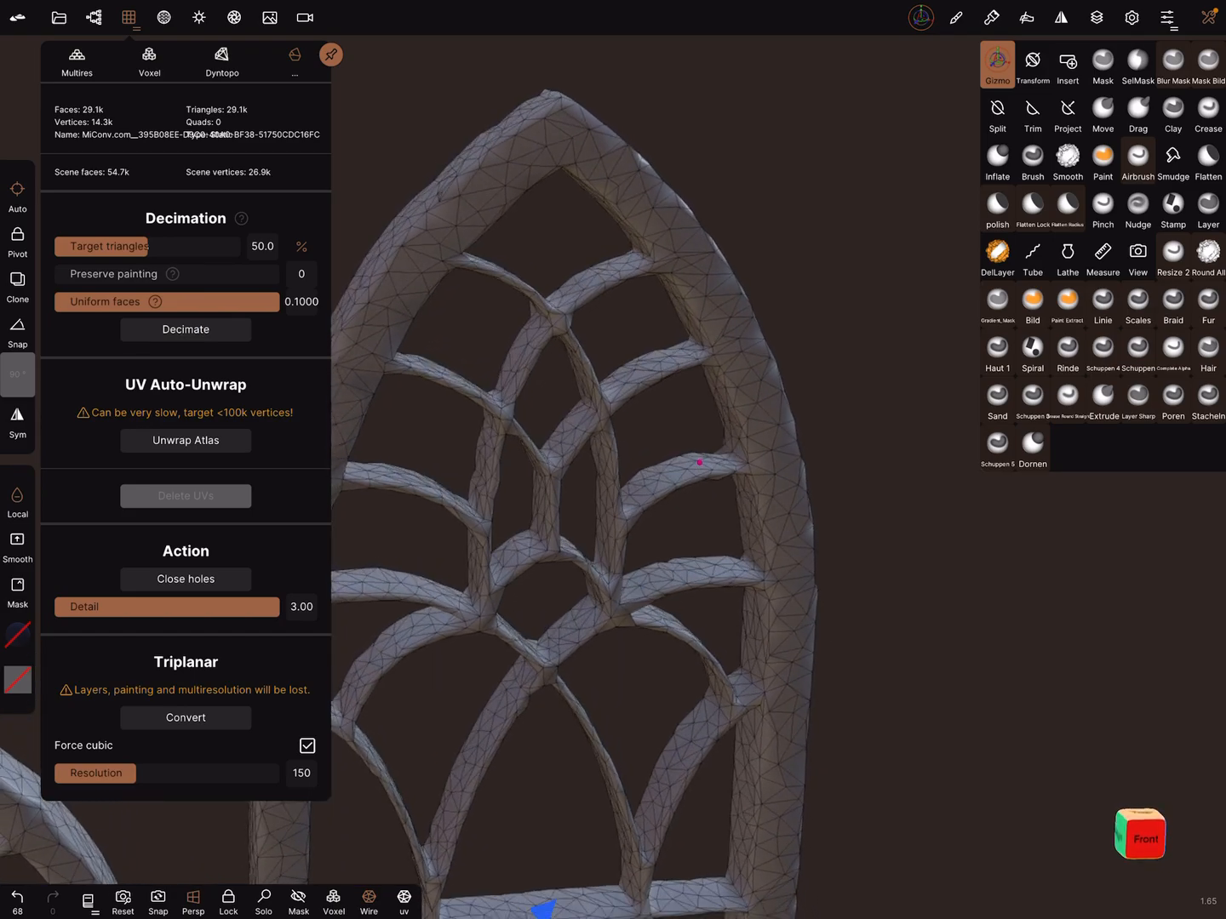
pyautogui.moveTo(574, 671); pyautogui.dragTo(574, 766)
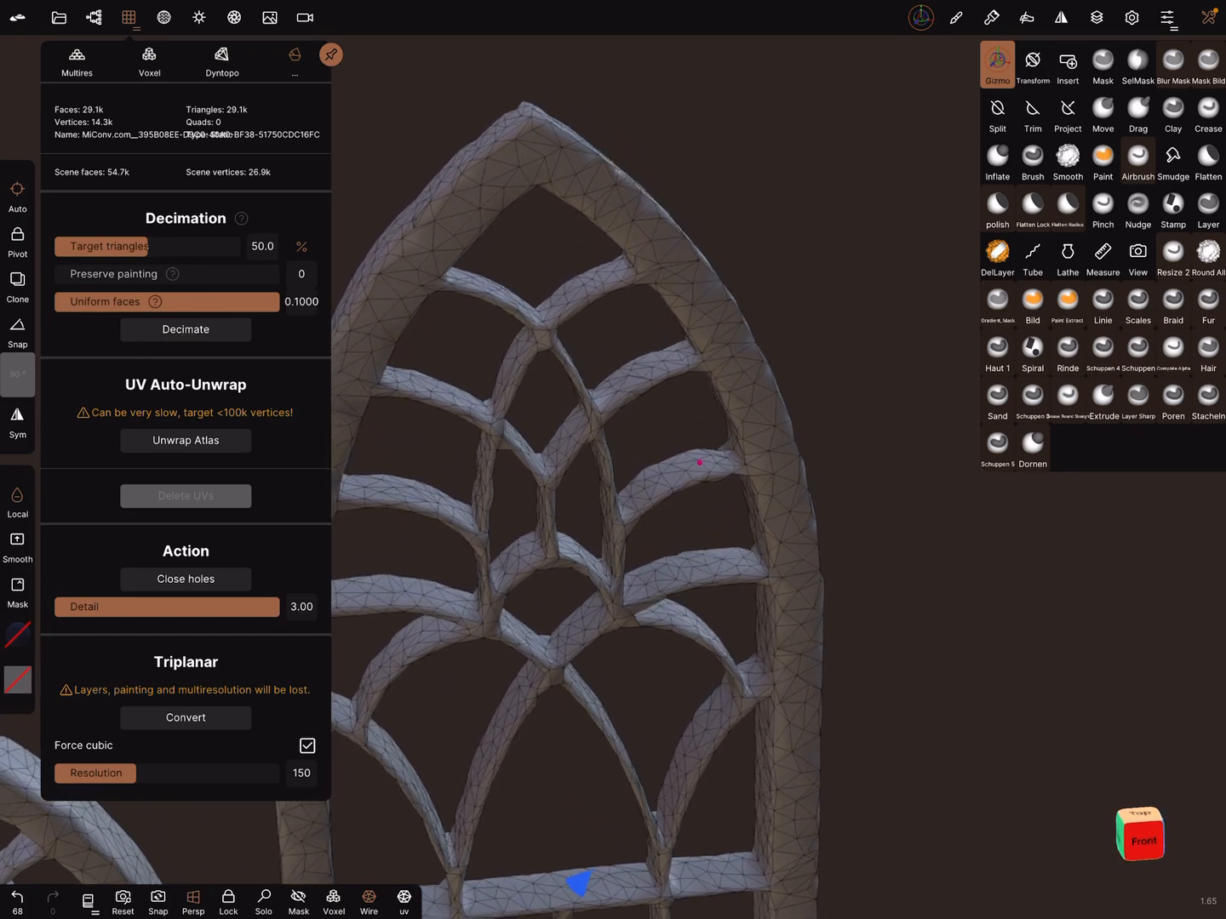
pyautogui.moveTo(699, 464); pyautogui.dragTo(748, 479)
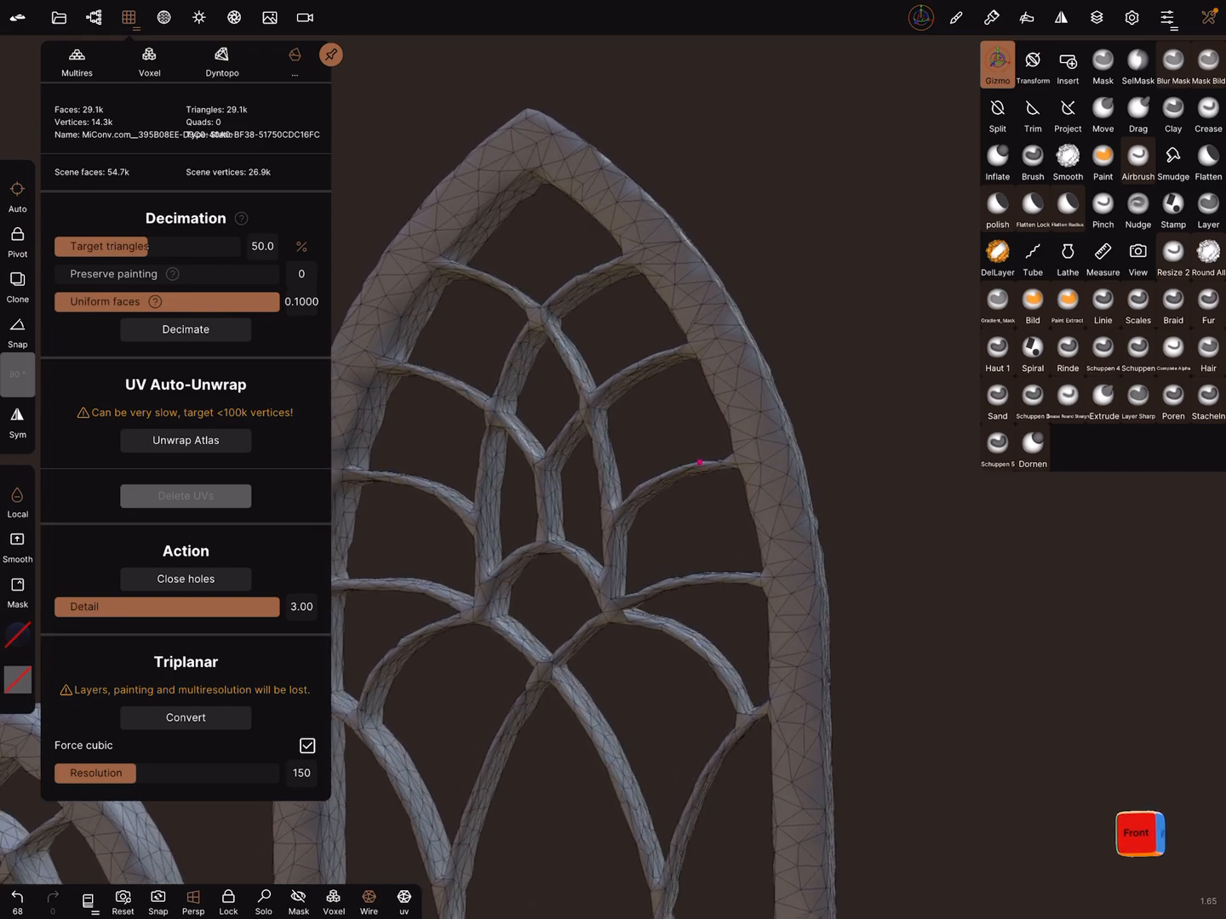
pyautogui.click(149, 60)
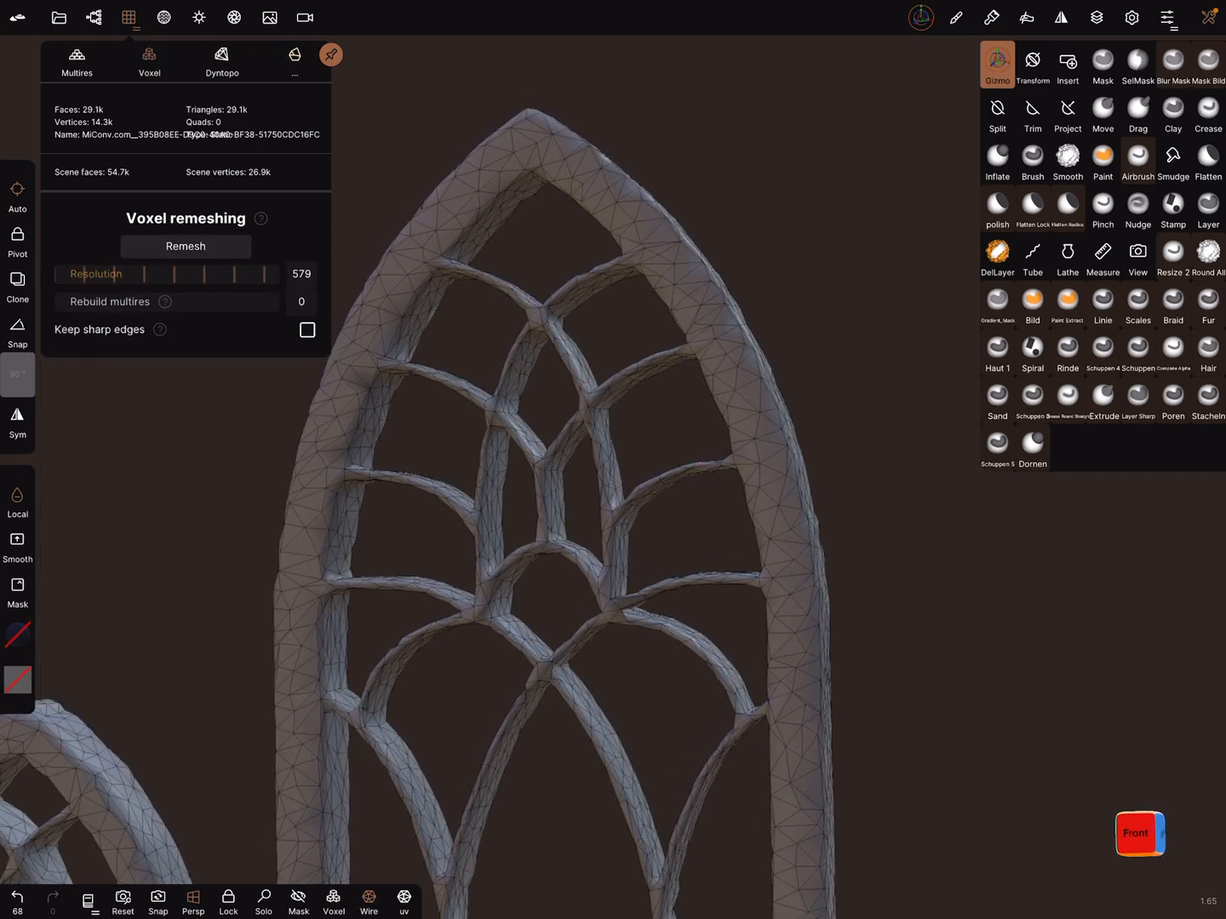
# - Voxel-remesh the window again at 579 into about 456k quads and view it from the side
pyautogui.click(186, 245)
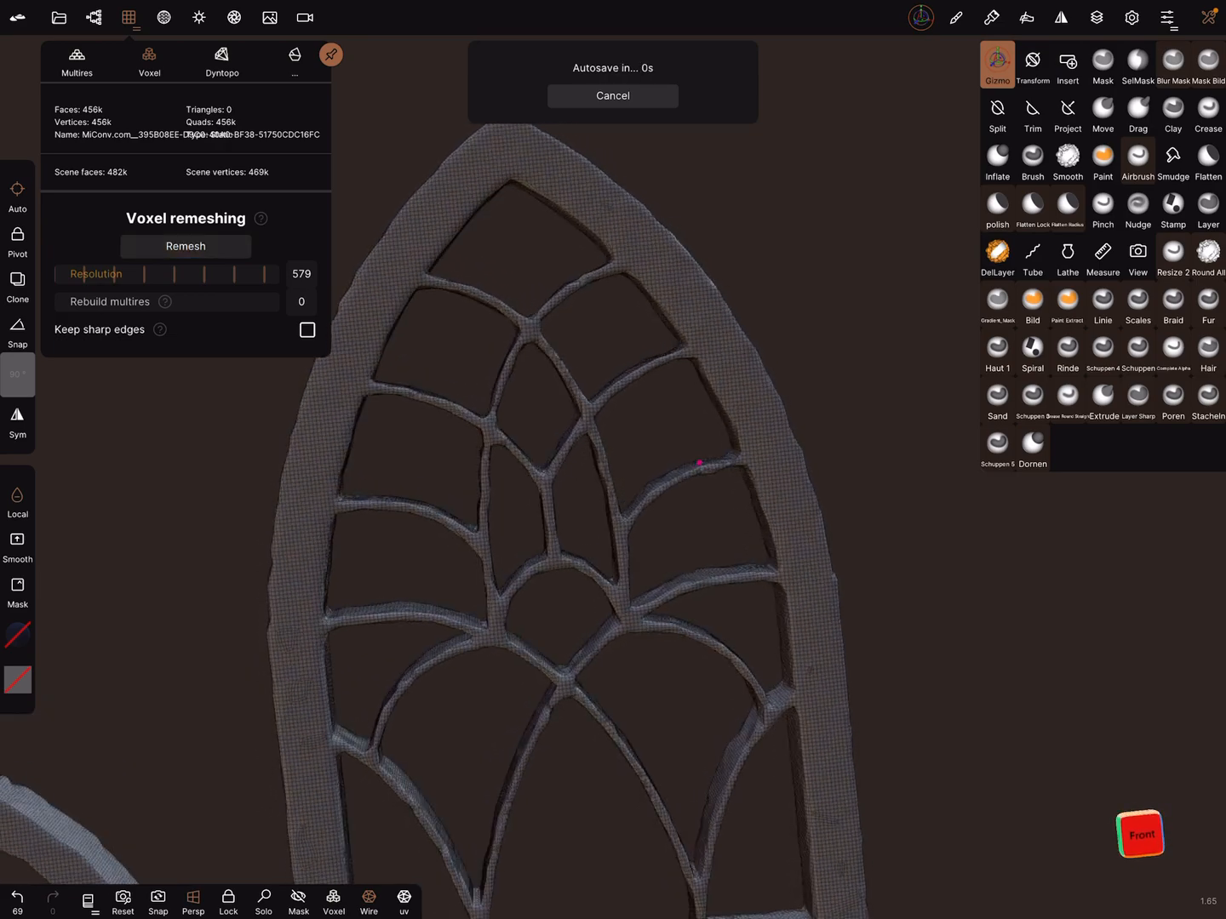
pyautogui.moveTo(671, 479); pyautogui.dragTo(613, 431, button='middle')
pyautogui.moveTo(680, 644); pyautogui.dragTo(804, 502, button='middle')
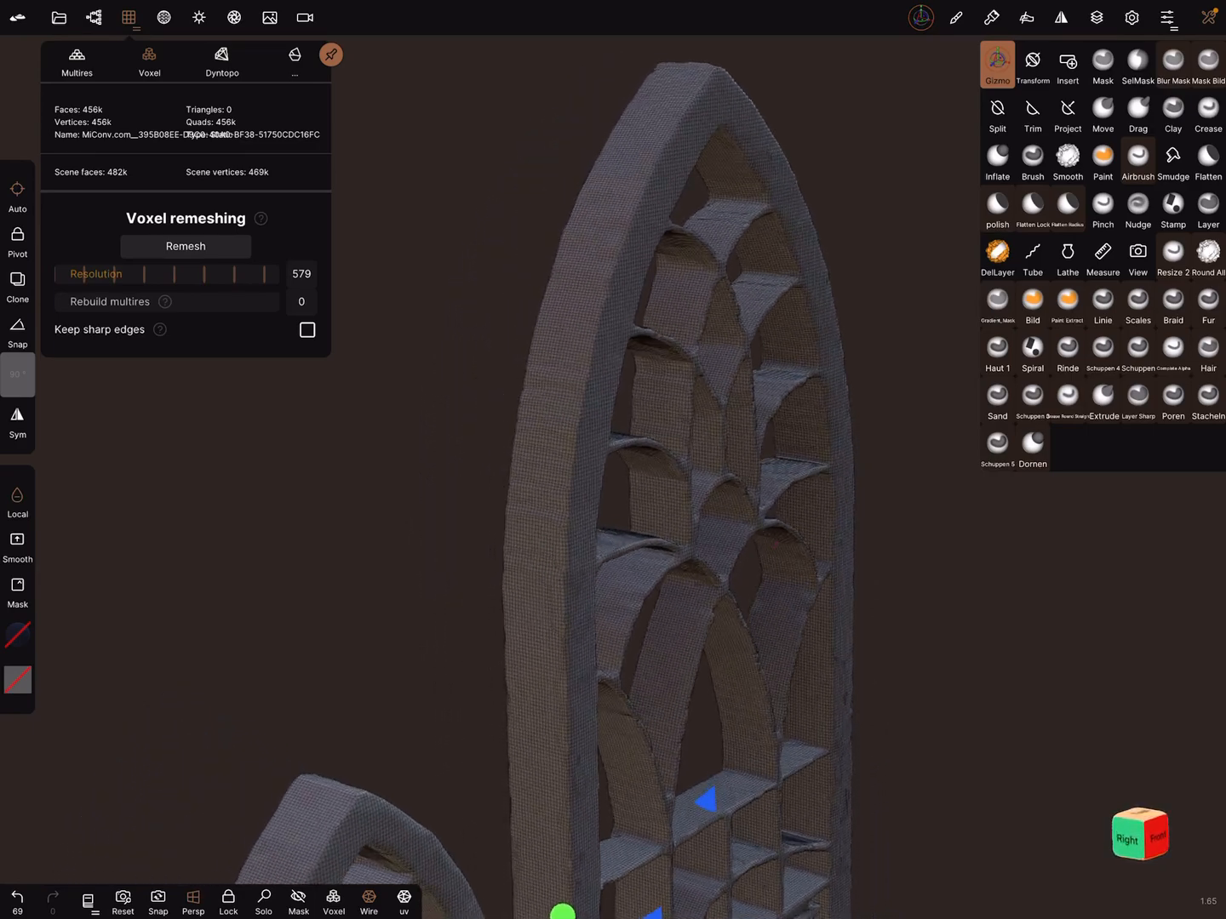
# - Smooth a spot on the tracery and remesh the window at resolution 578
pyautogui.click(1067, 158)
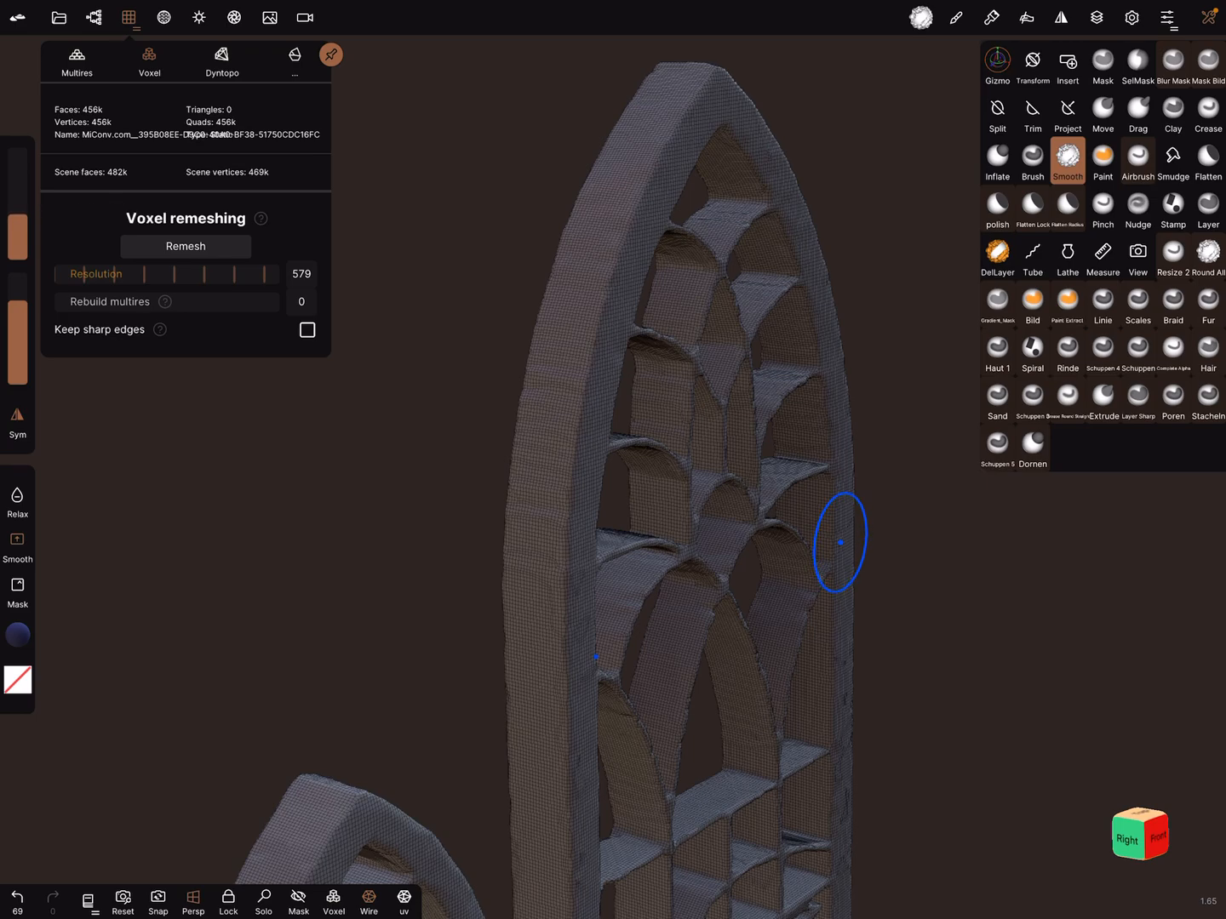
pyautogui.click(839, 542)
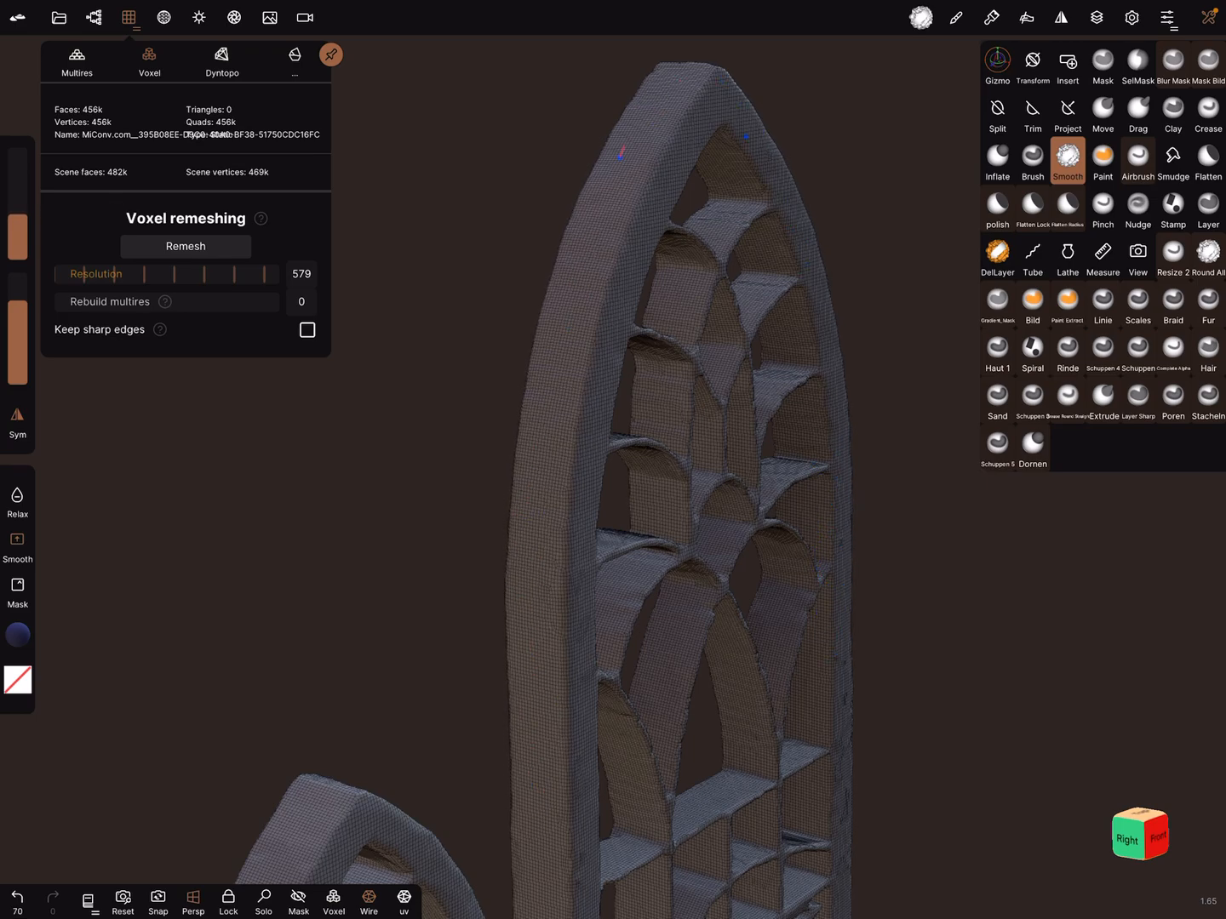
pyautogui.moveTo(648, 104); pyautogui.dragTo(778, 252, button='middle')
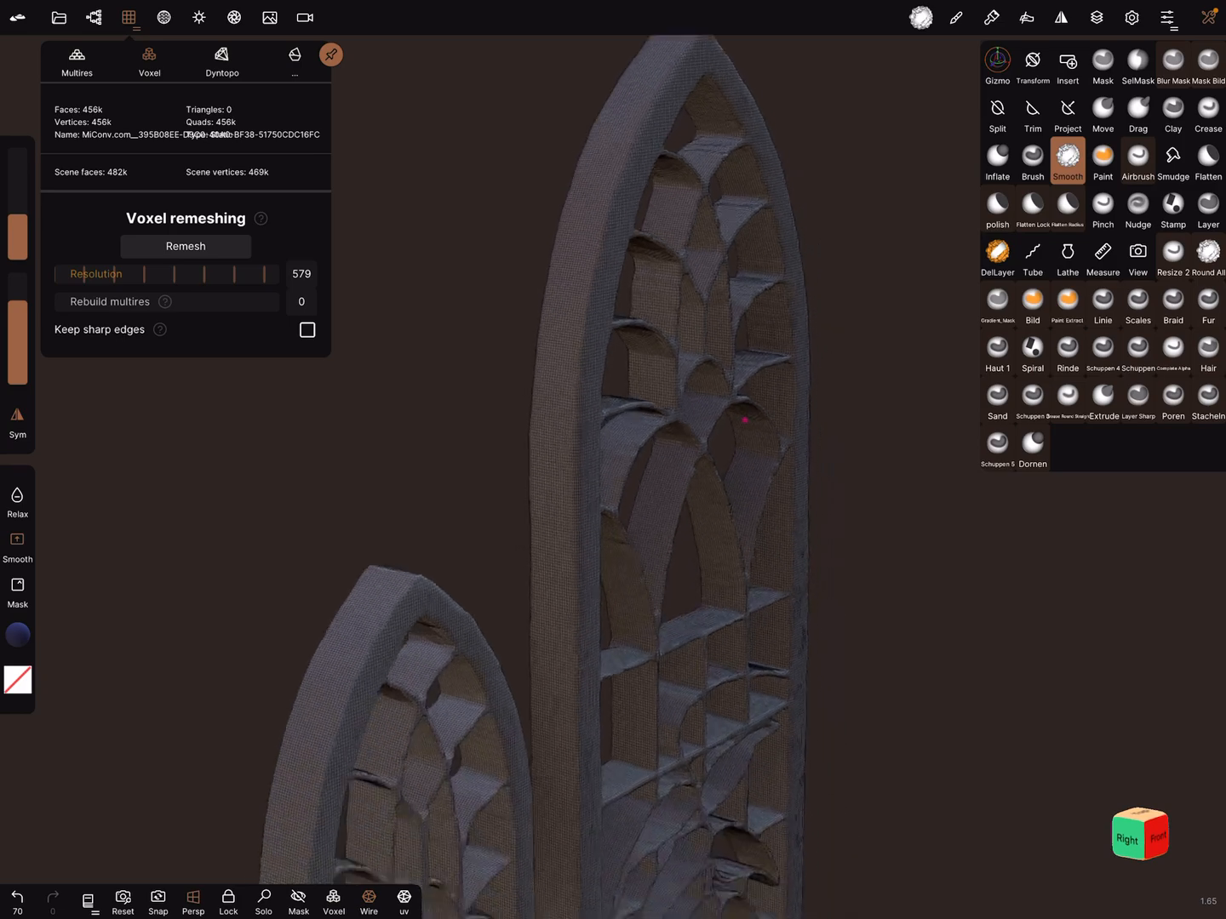
pyautogui.click(777, 250)
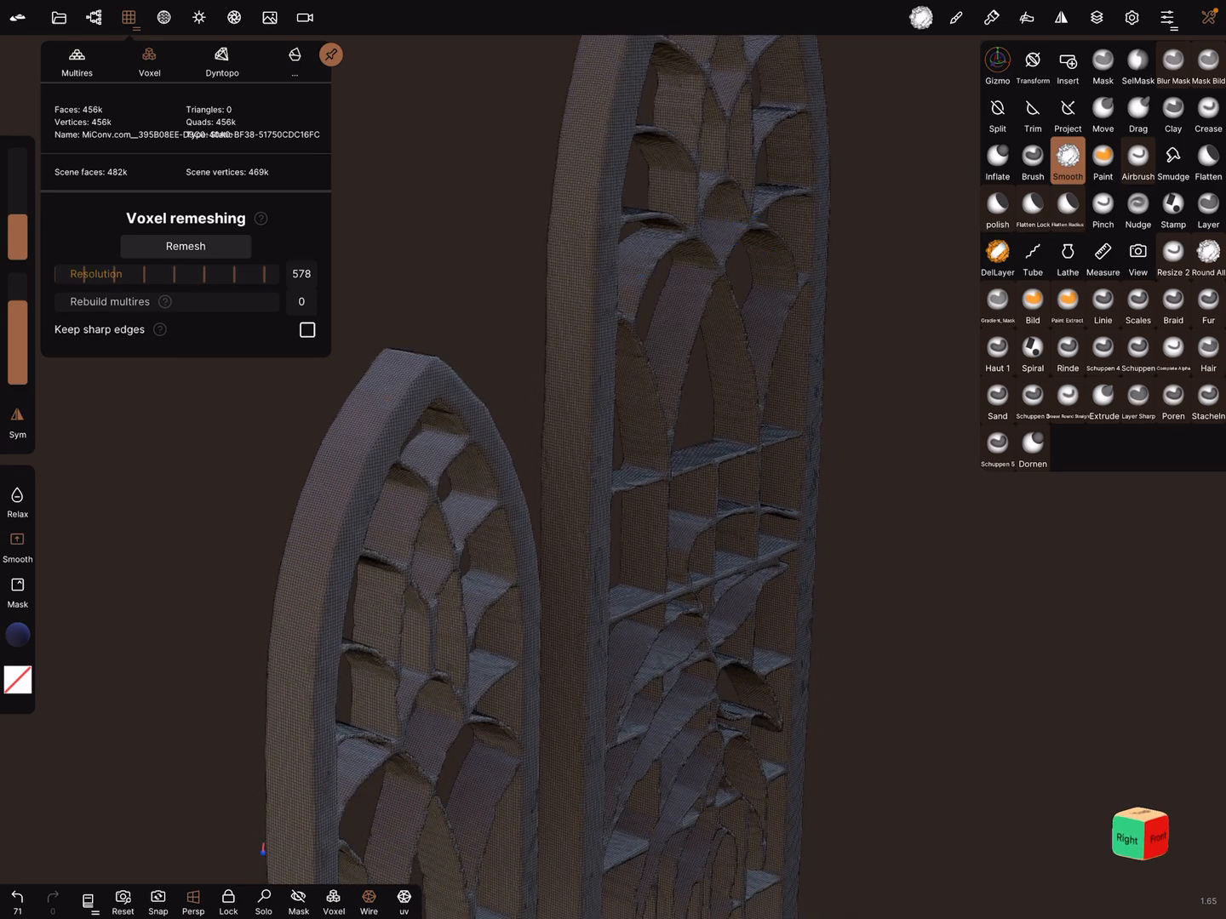
# - Orbit to a near-front view and zoom out to see both windows whole
pyautogui.moveTo(341, 510)
pyautogui.mouseDown(button='middle')
pyautogui.moveTo(728, 661)
pyautogui.moveTo(747, 355)
pyautogui.moveTo(789, 404)
pyautogui.moveTo(784, 493)
pyautogui.mouseUp(button='middle')
pyautogui.moveTo(783, 494)
pyautogui.mouseDown(button='middle')
pyautogui.moveTo(652, 450)
pyautogui.moveTo(718, 454)
pyautogui.mouseUp(button='middle')
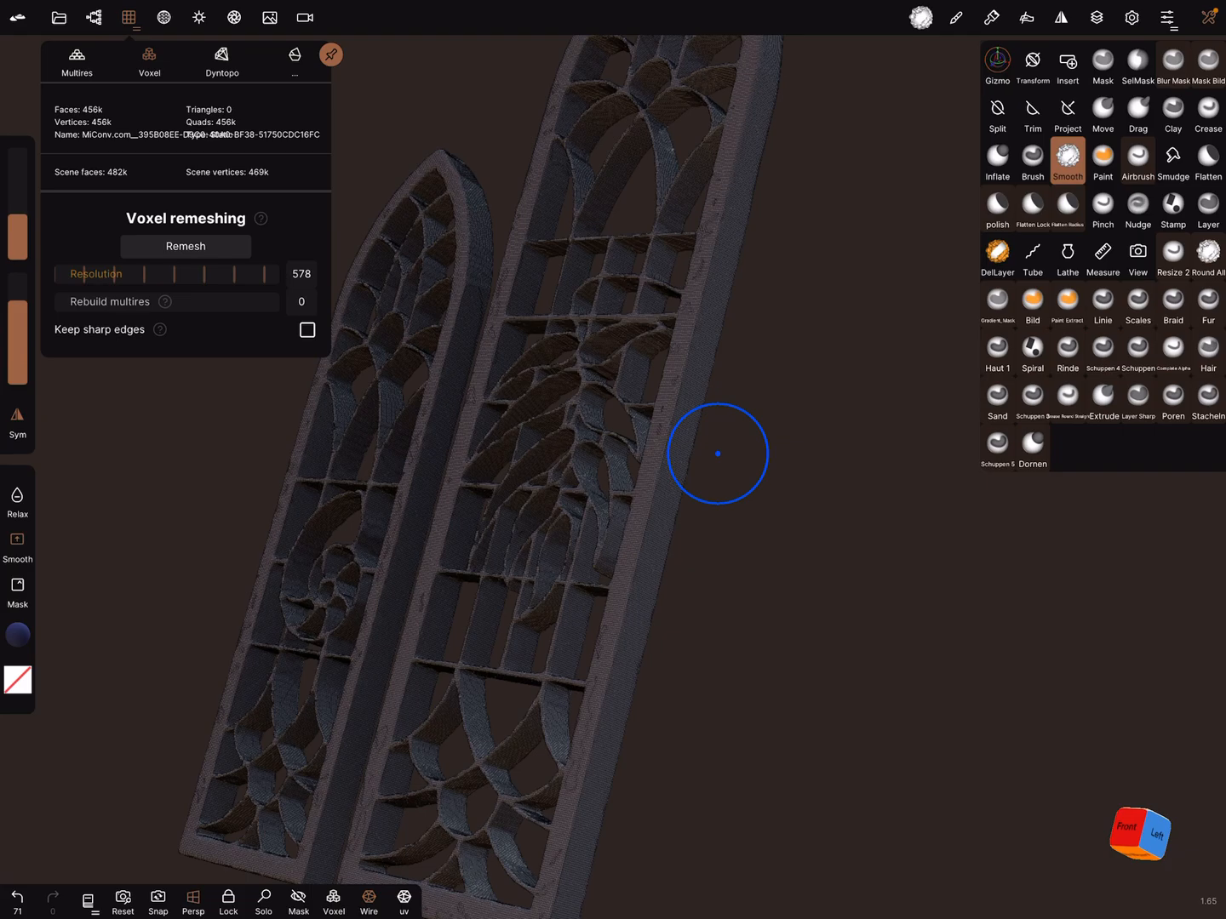
pyautogui.click(295, 59)
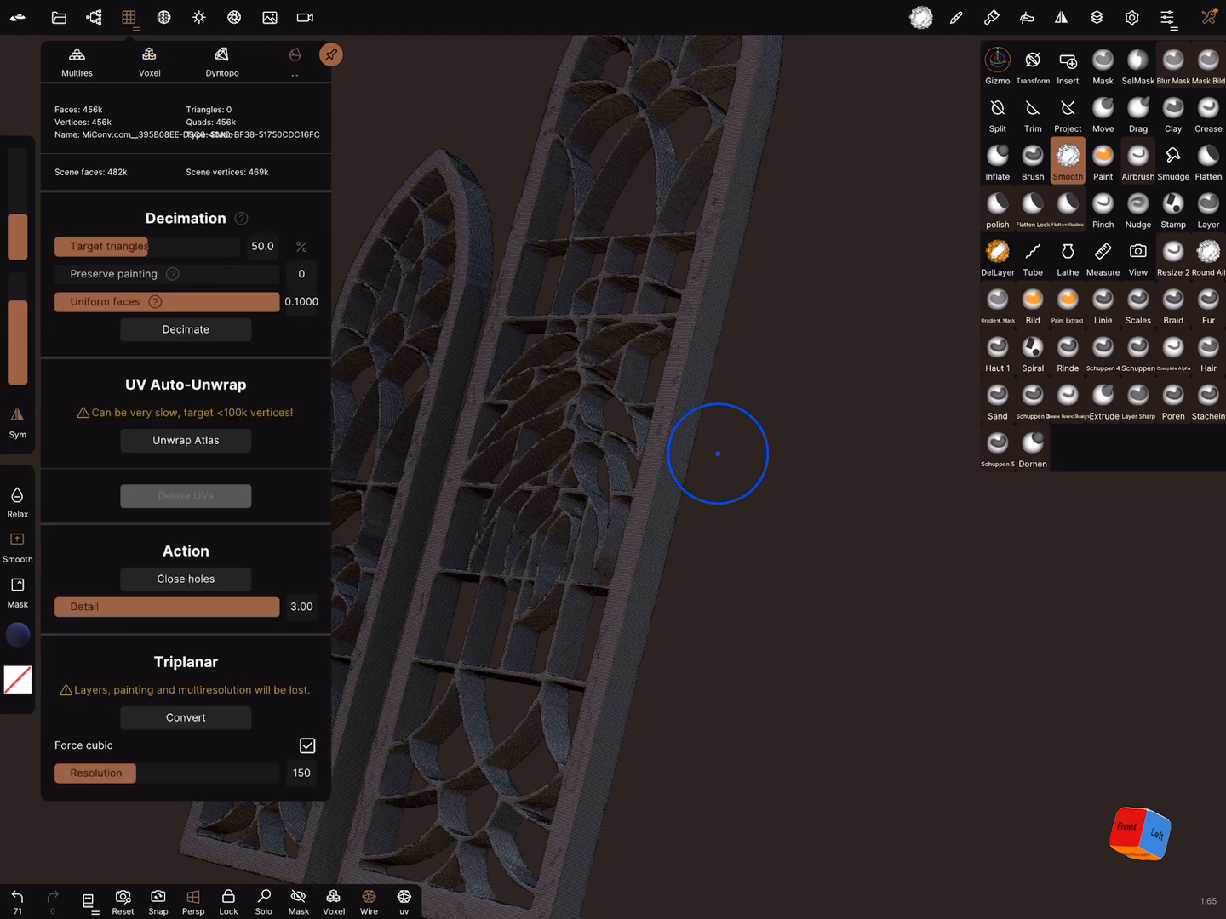
# - Decimate the 456k-face window by halves to 114k, then lower Uniform faces to 0.0020
pyautogui.click(185, 329)
pyautogui.click(186, 330)
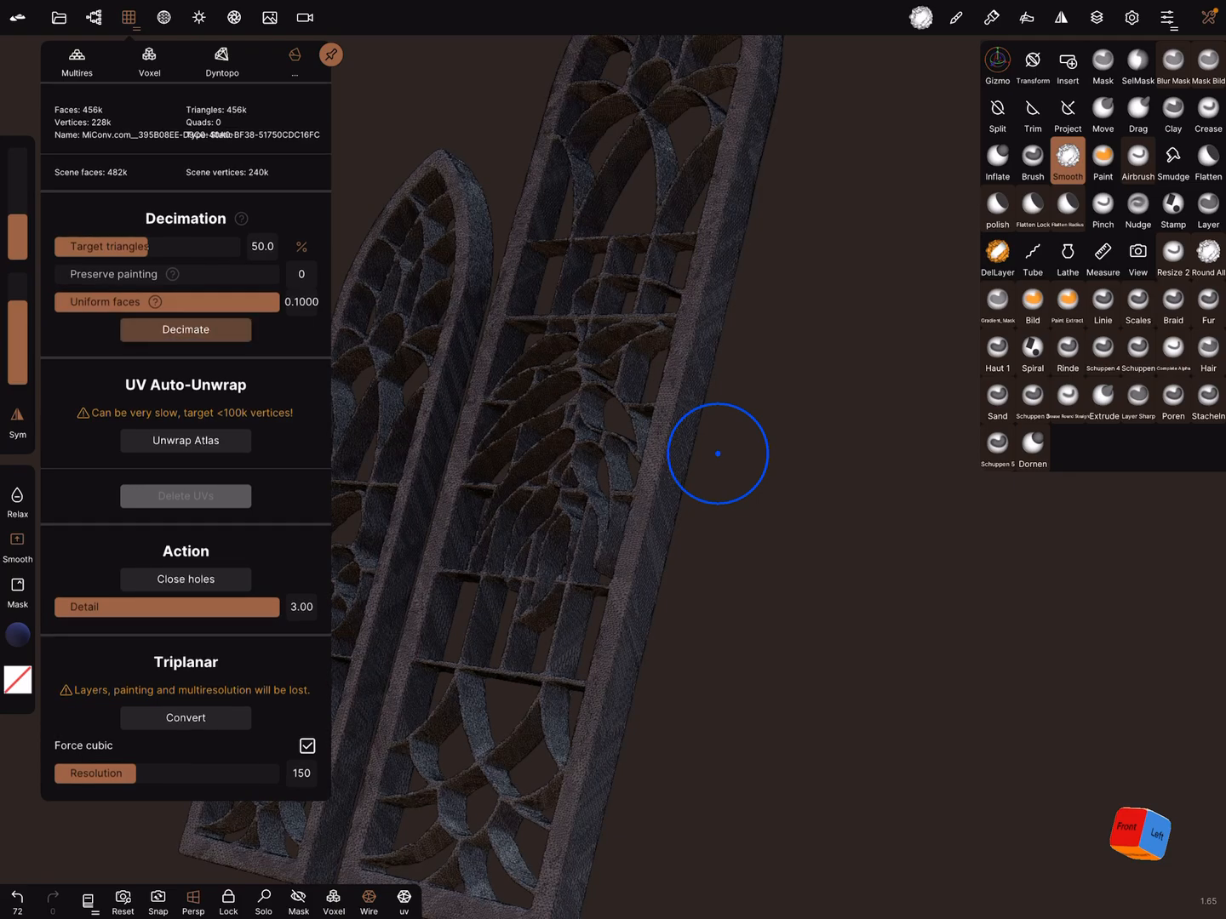
pyautogui.click(187, 329)
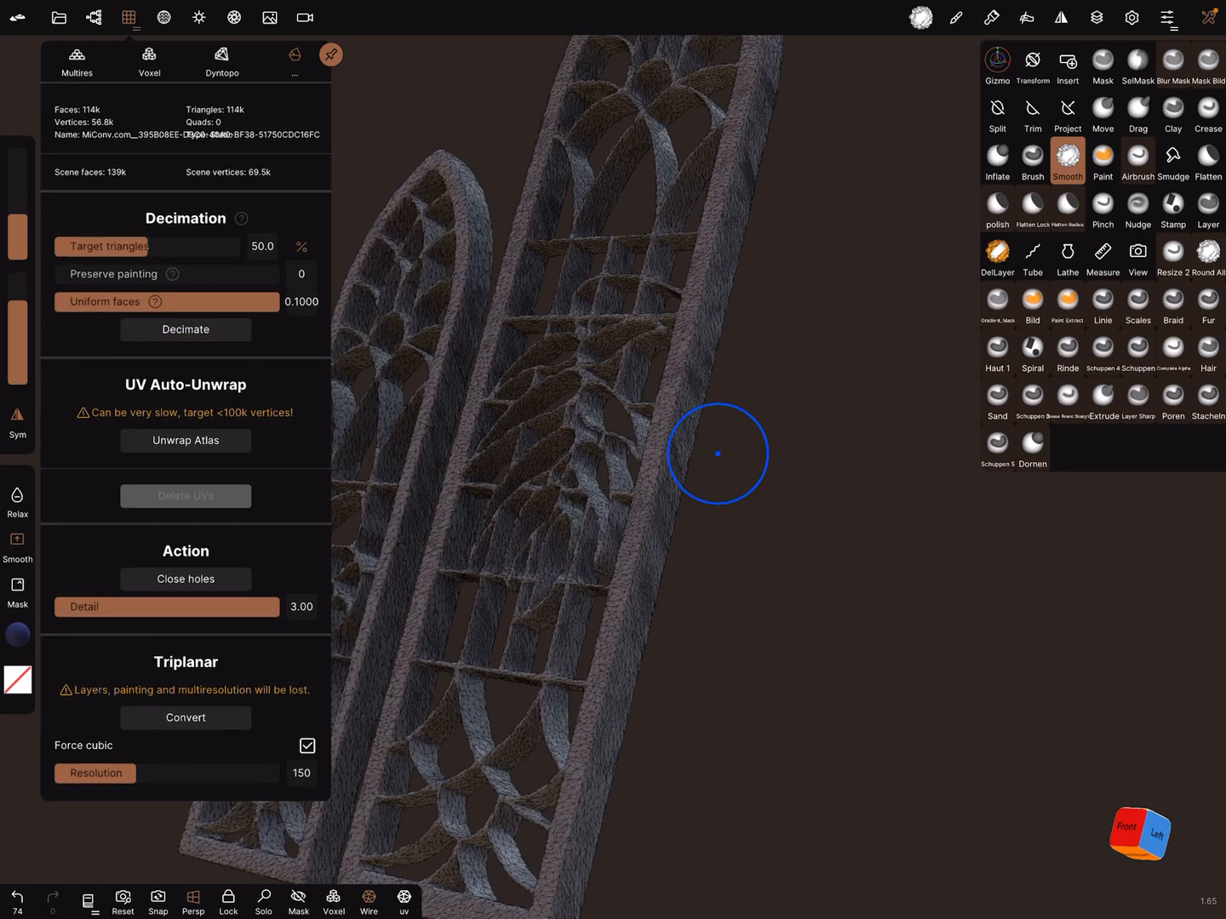
pyautogui.click(213, 302)
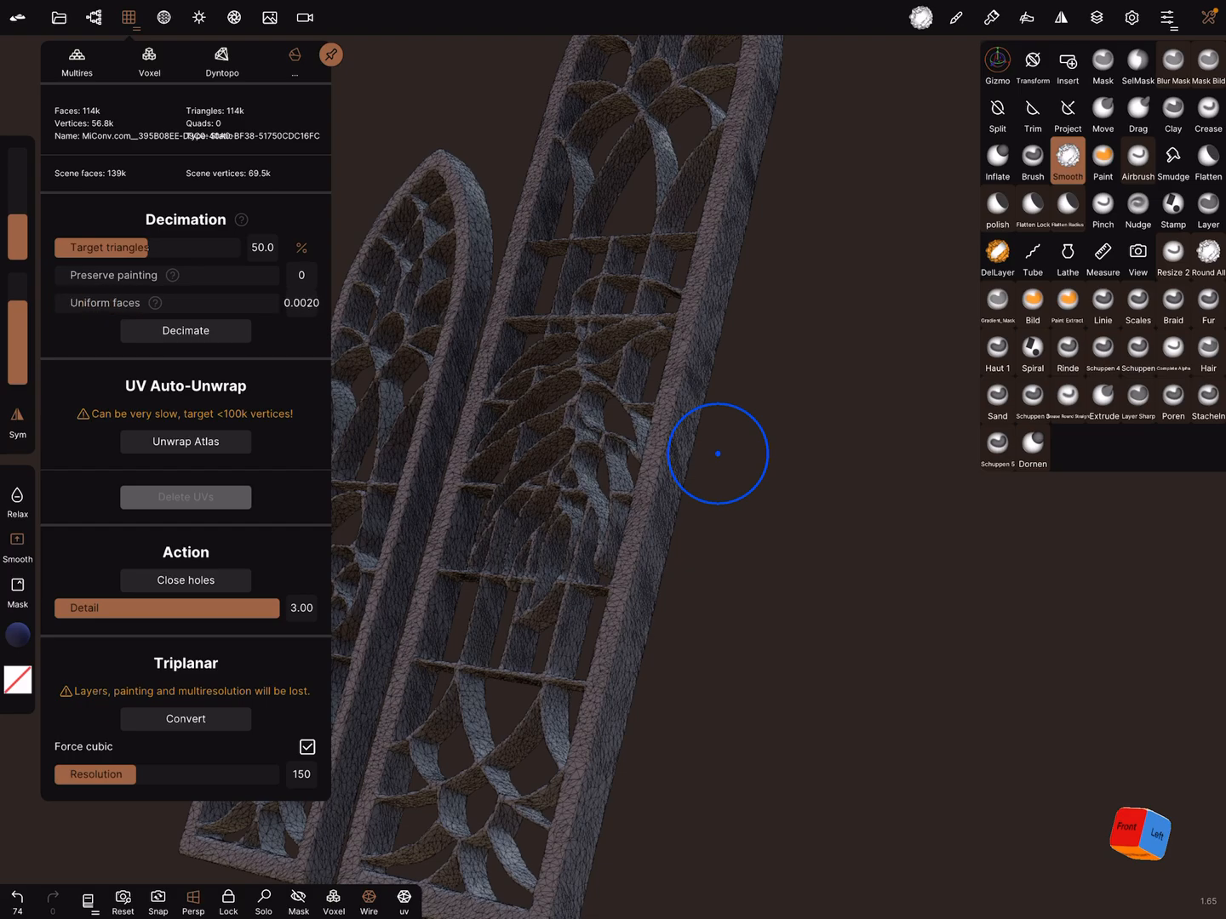
# - Continue decimating down to 7,137 triangles and view both windows from the front
pyautogui.click(186, 330)
pyautogui.click(186, 330)
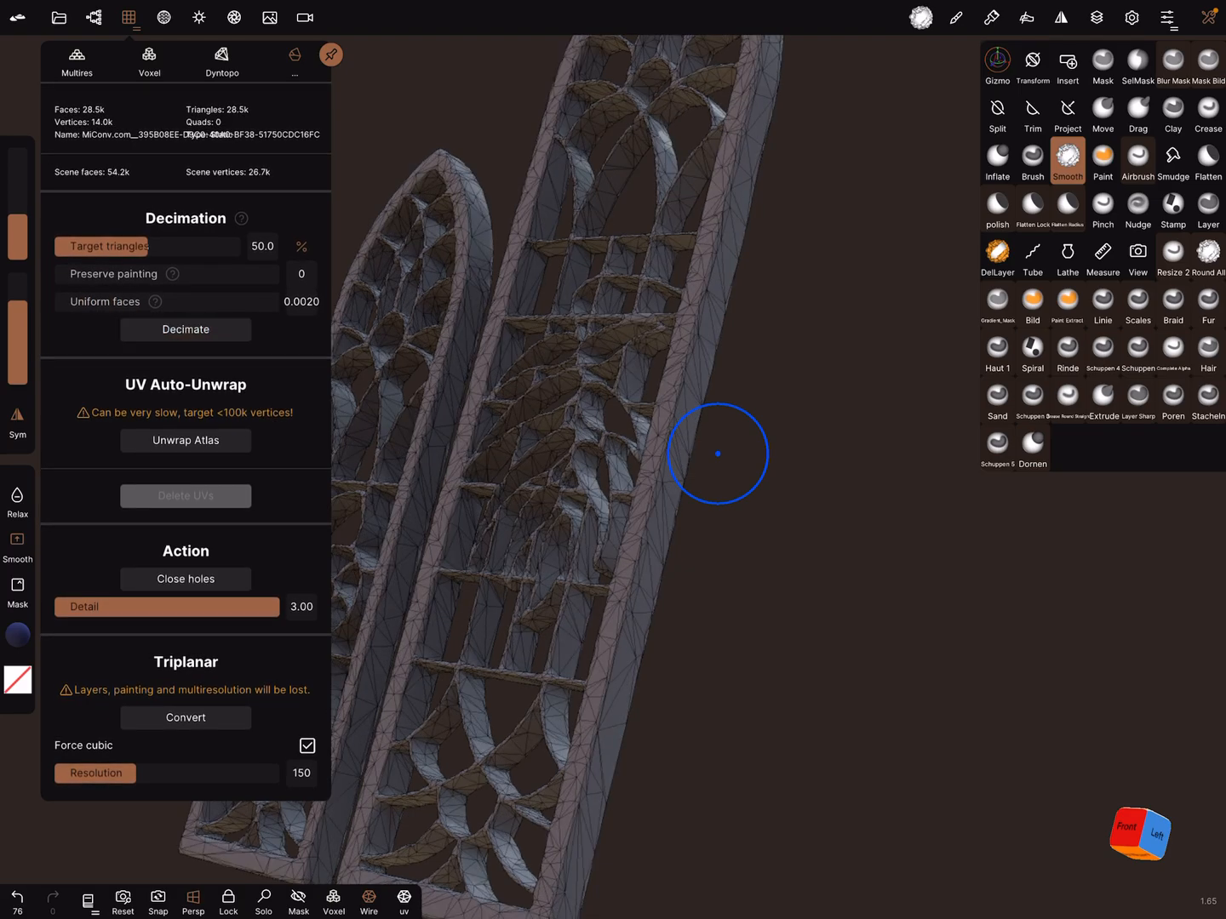
pyautogui.click(187, 330)
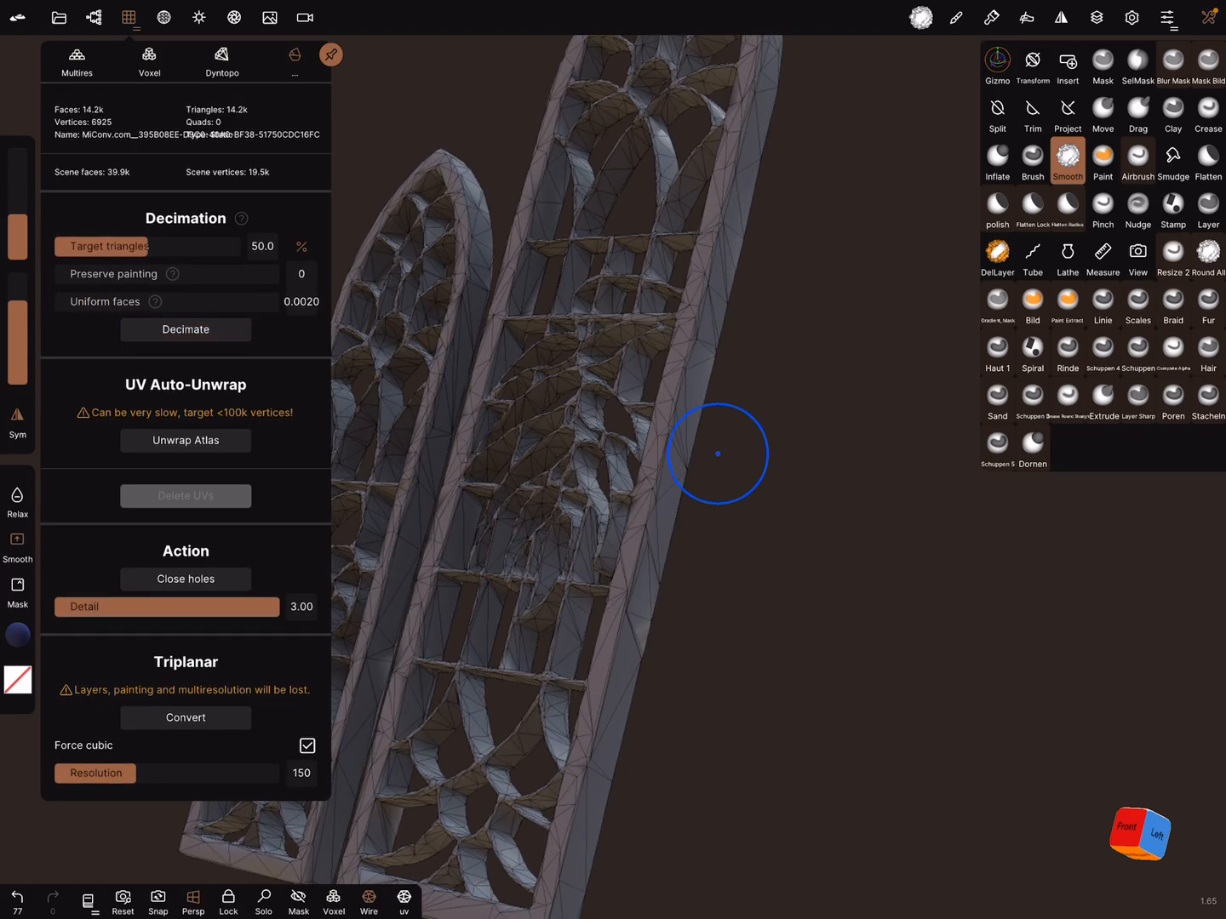
pyautogui.click(185, 330)
pyautogui.moveTo(718, 454); pyautogui.dragTo(687, 443)
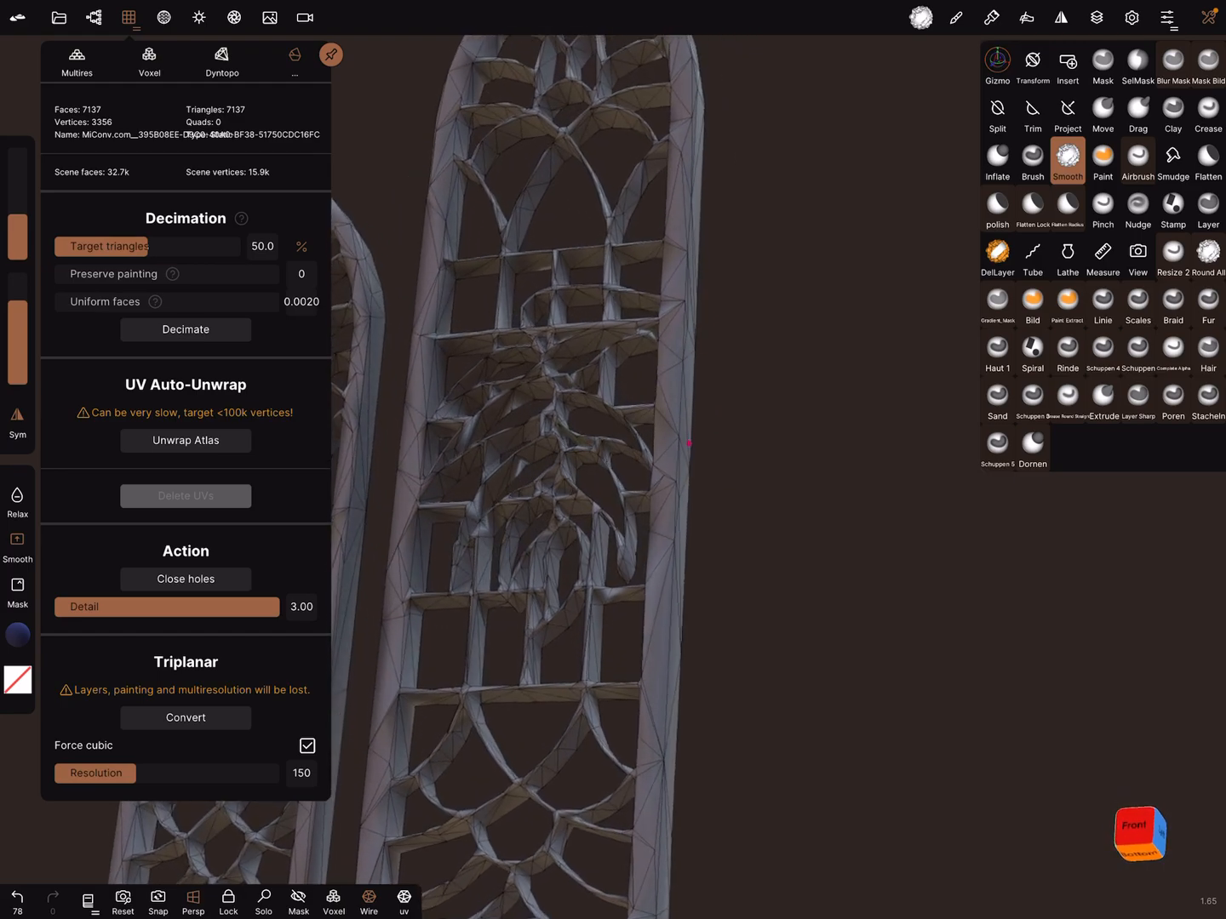
pyautogui.moveTo(805, 537)
pyautogui.mouseDown()
pyautogui.moveTo(669, 540)
pyautogui.moveTo(804, 451)
pyautogui.mouseUp()
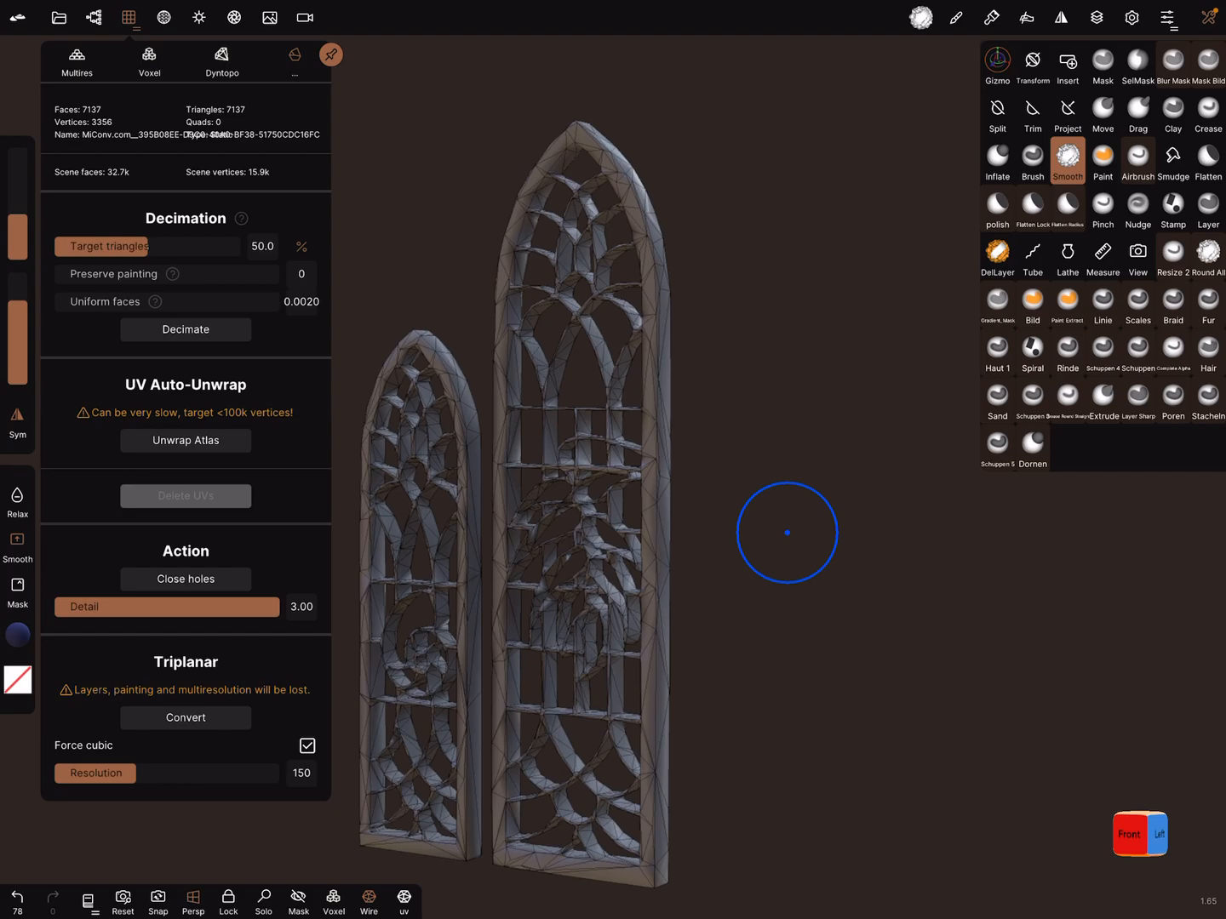
pyautogui.moveTo(804, 449); pyautogui.dragTo(982, 452)
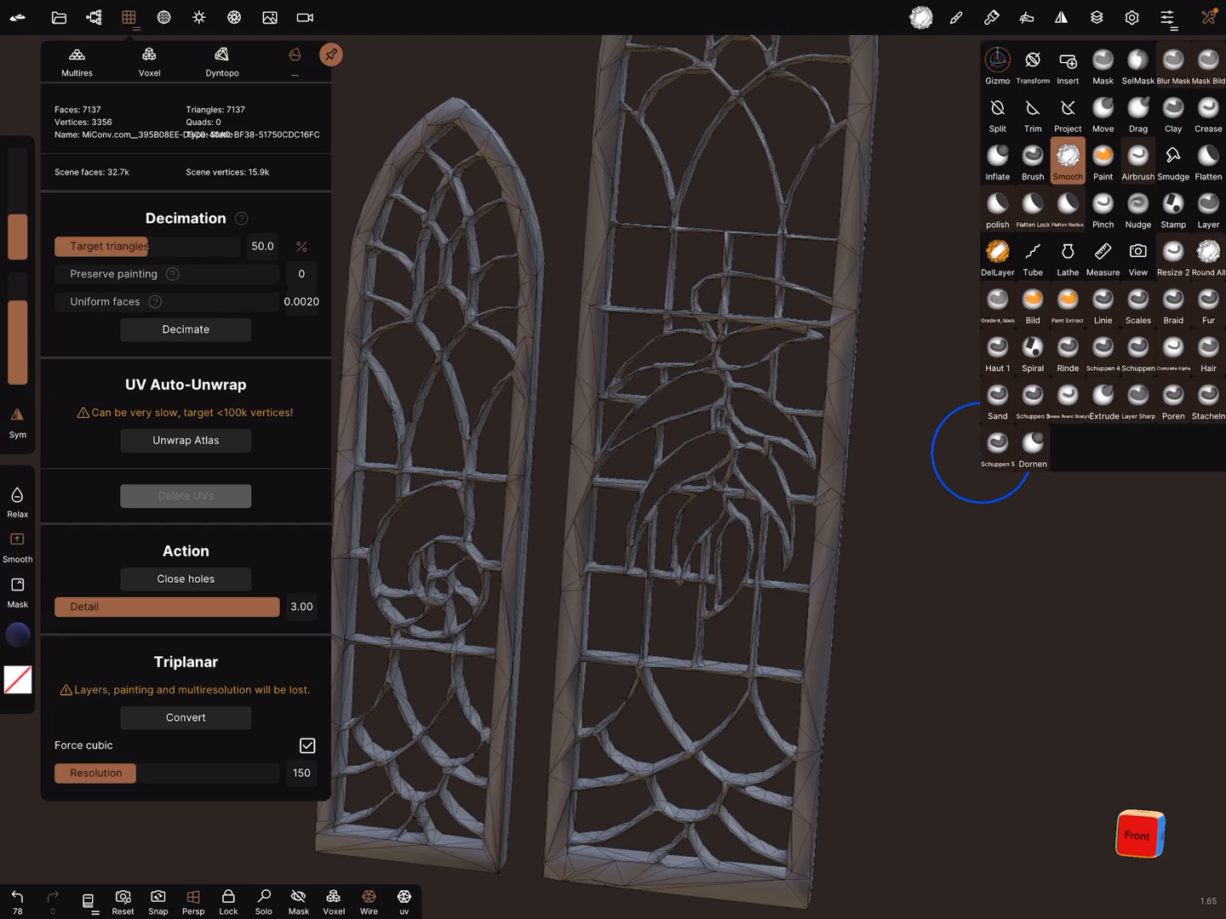
# - Paint the whole window mesh dark blue #010336 with Paint all
pyautogui.click(992, 17)
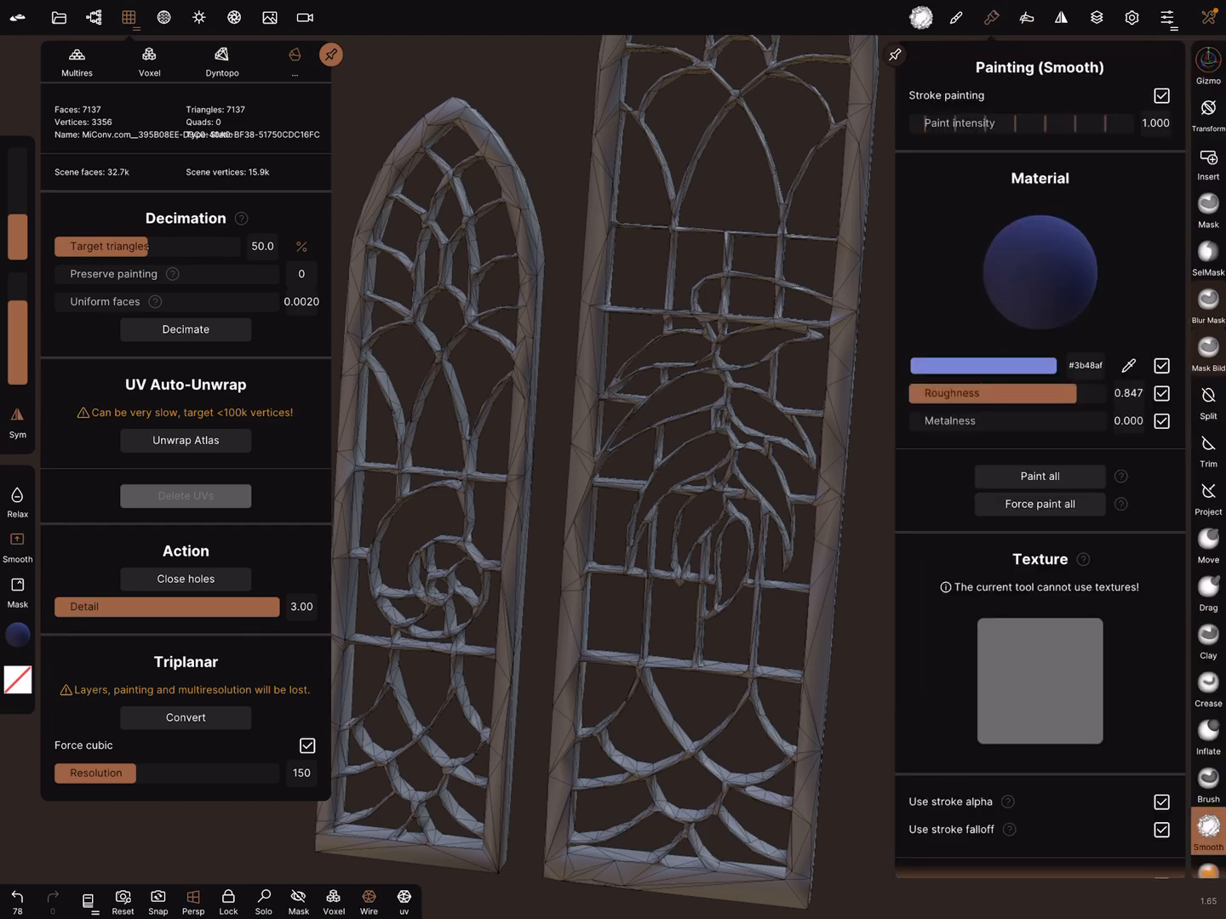
pyautogui.click(982, 366)
pyautogui.moveTo(910, 311); pyautogui.dragTo(1000, 362)
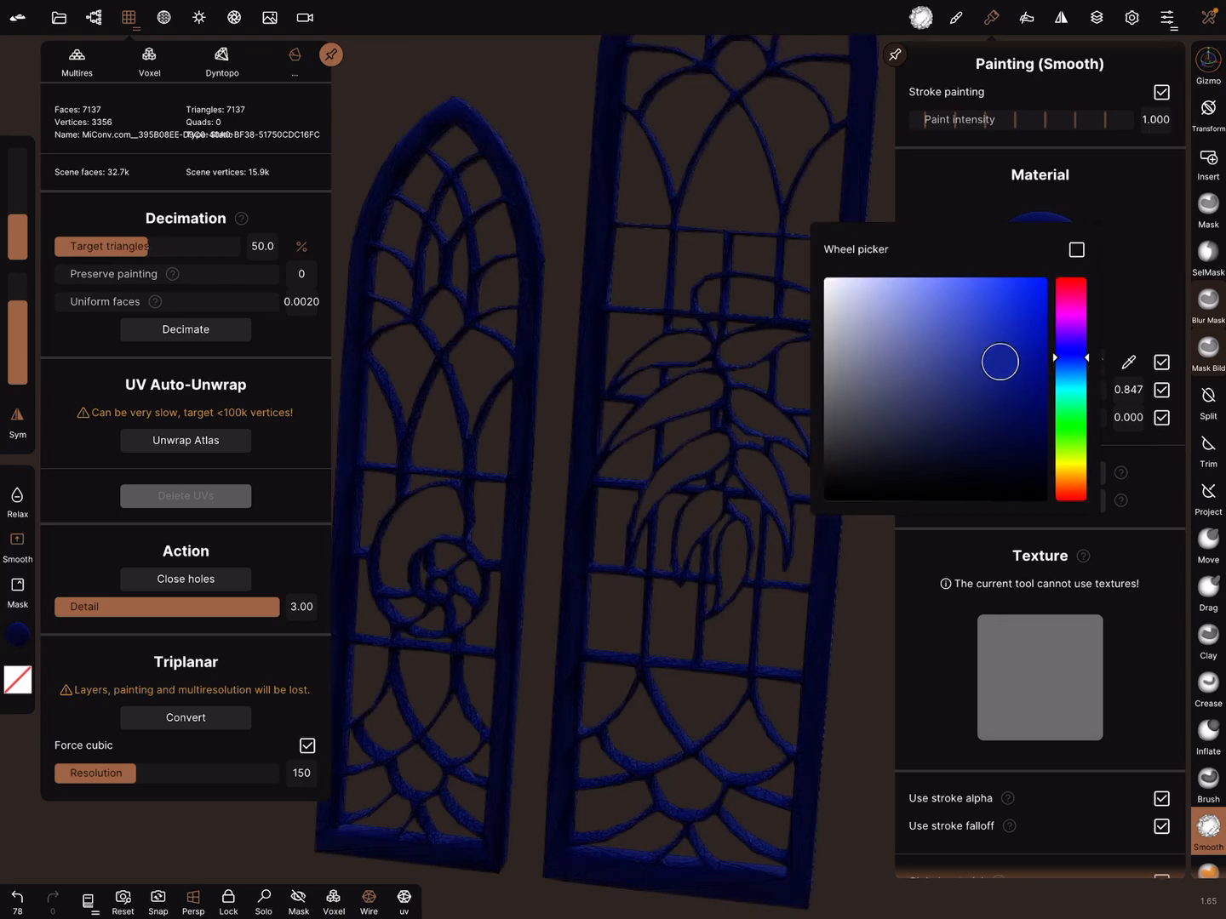
pyautogui.click(671, 479)
pyautogui.click(1038, 462)
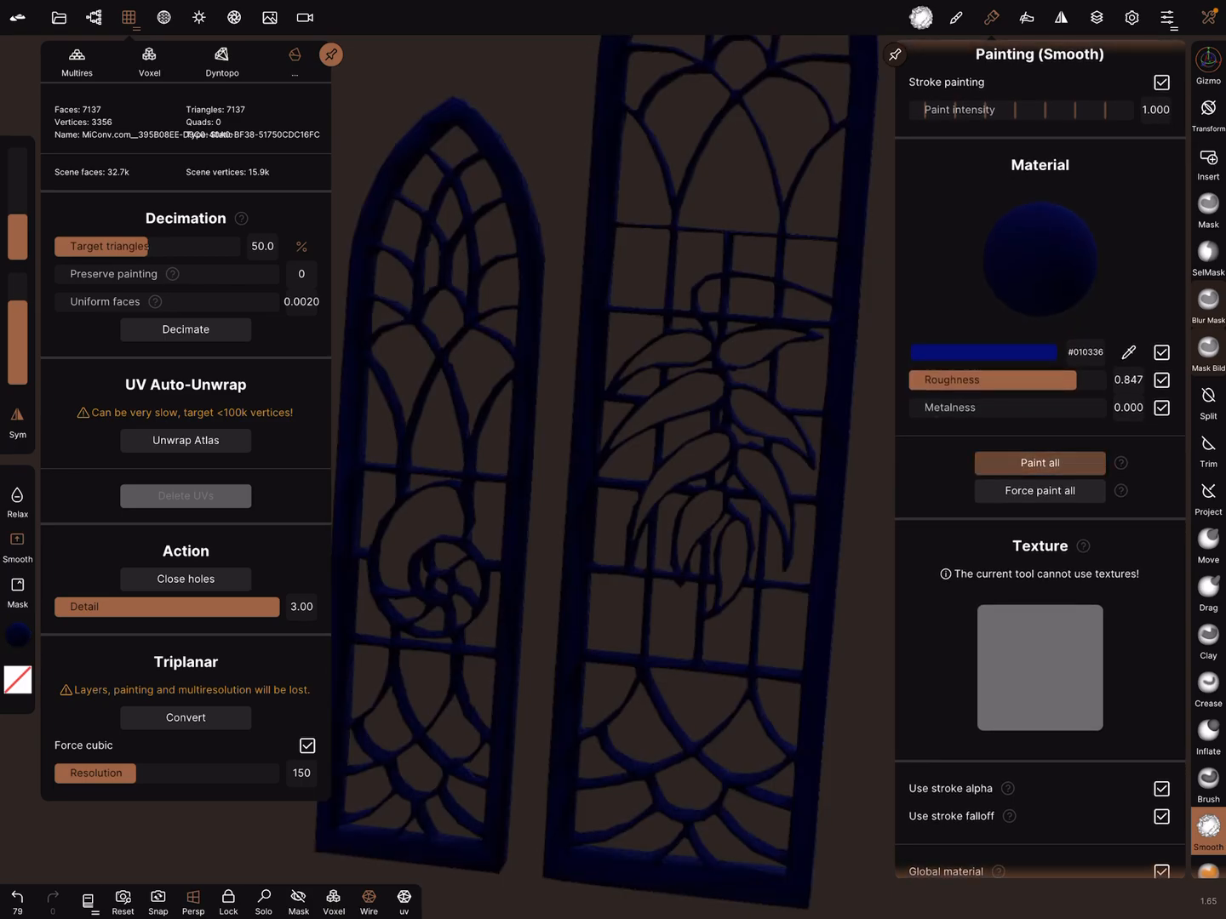
pyautogui.click(670, 479)
# - Orbit around the blue windows and briefly check the Display settings
pyautogui.moveTo(670, 480); pyautogui.dragTo(671, 593, button='middle')
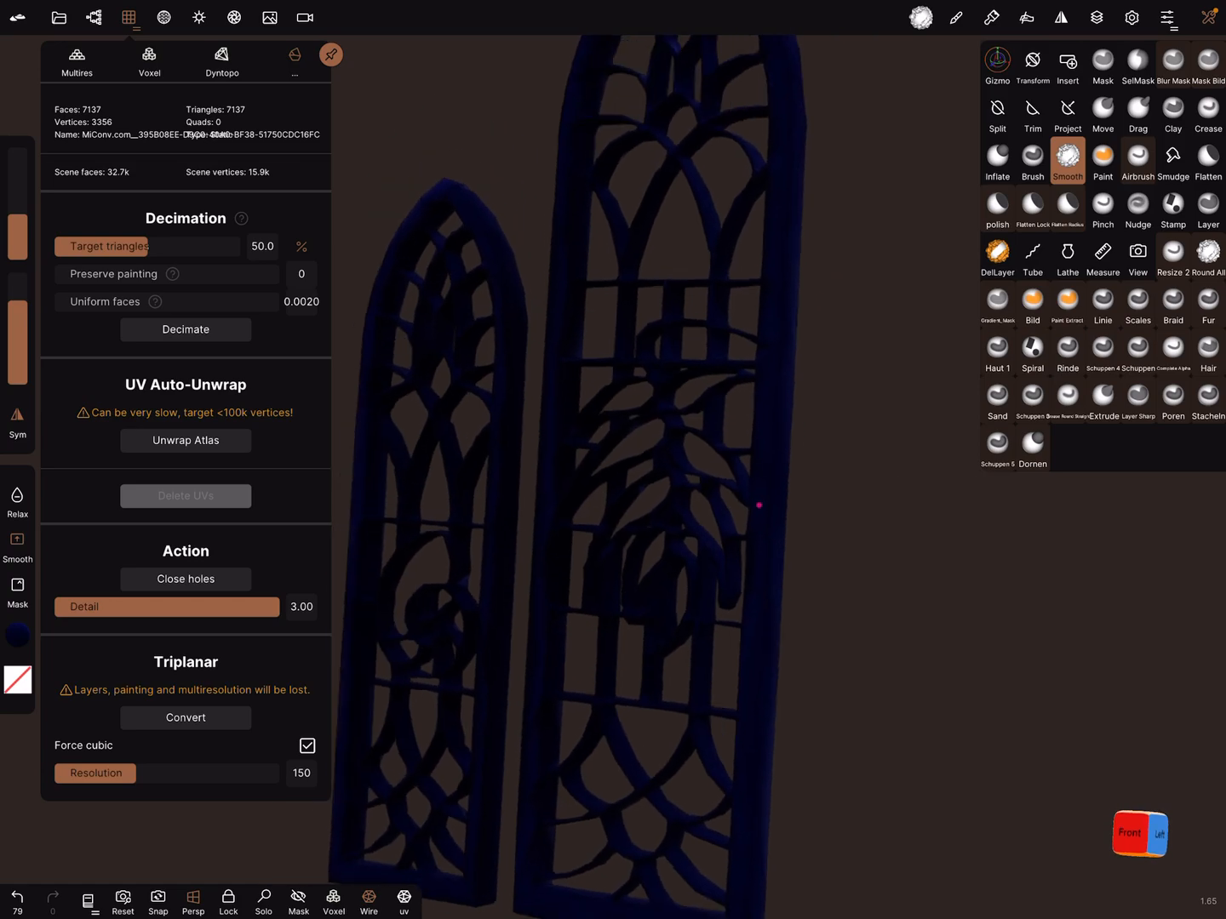
pyautogui.moveTo(745, 554); pyautogui.dragTo(799, 579, button='middle')
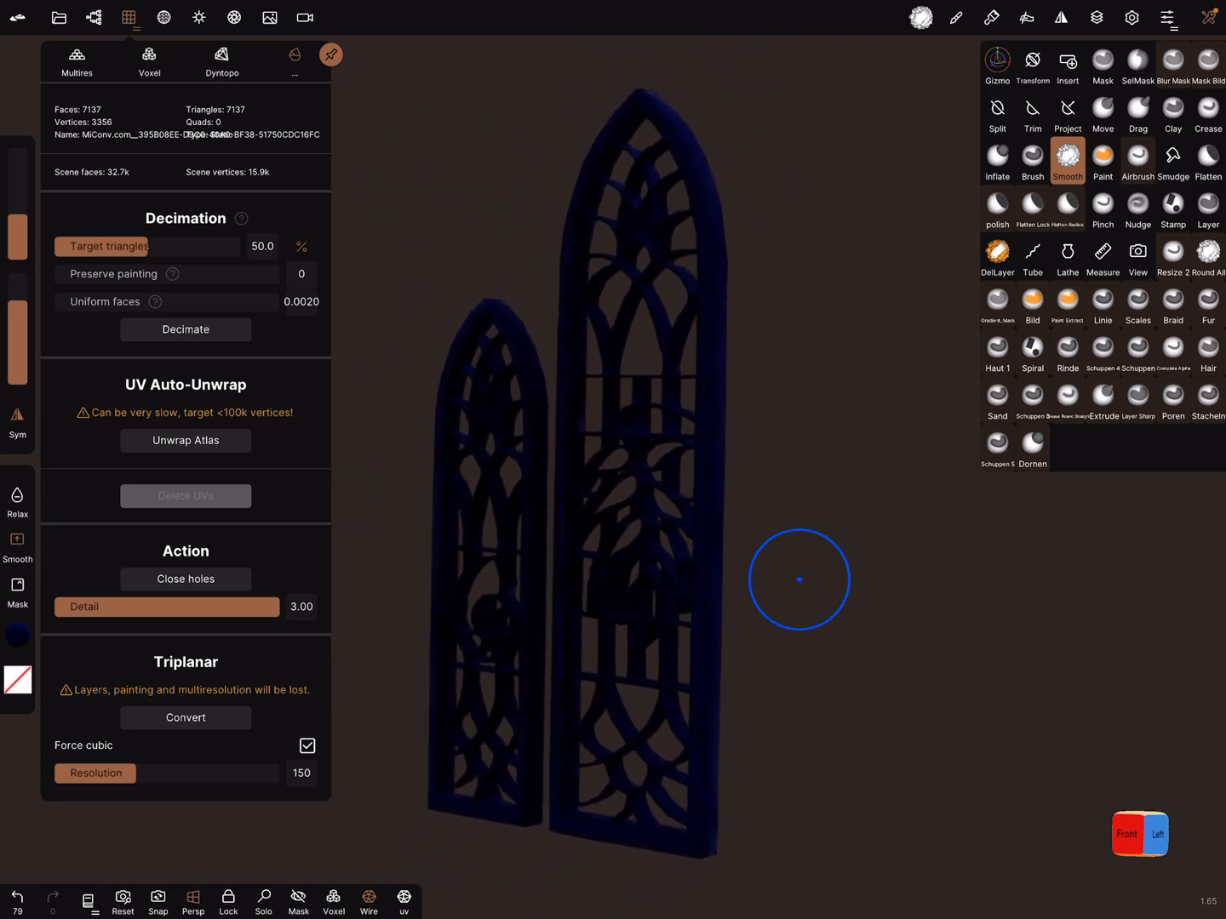
pyautogui.click(1132, 17)
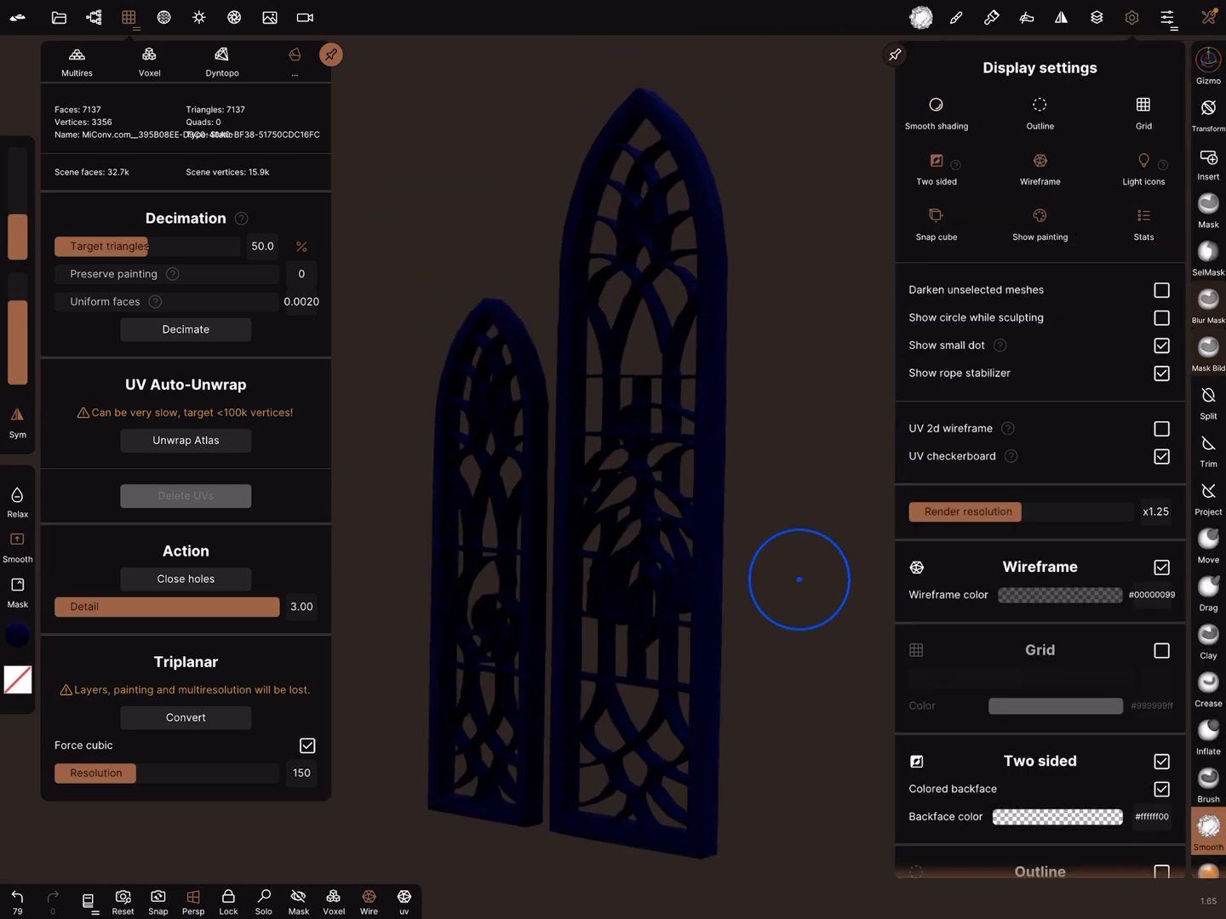
pyautogui.click(798, 579)
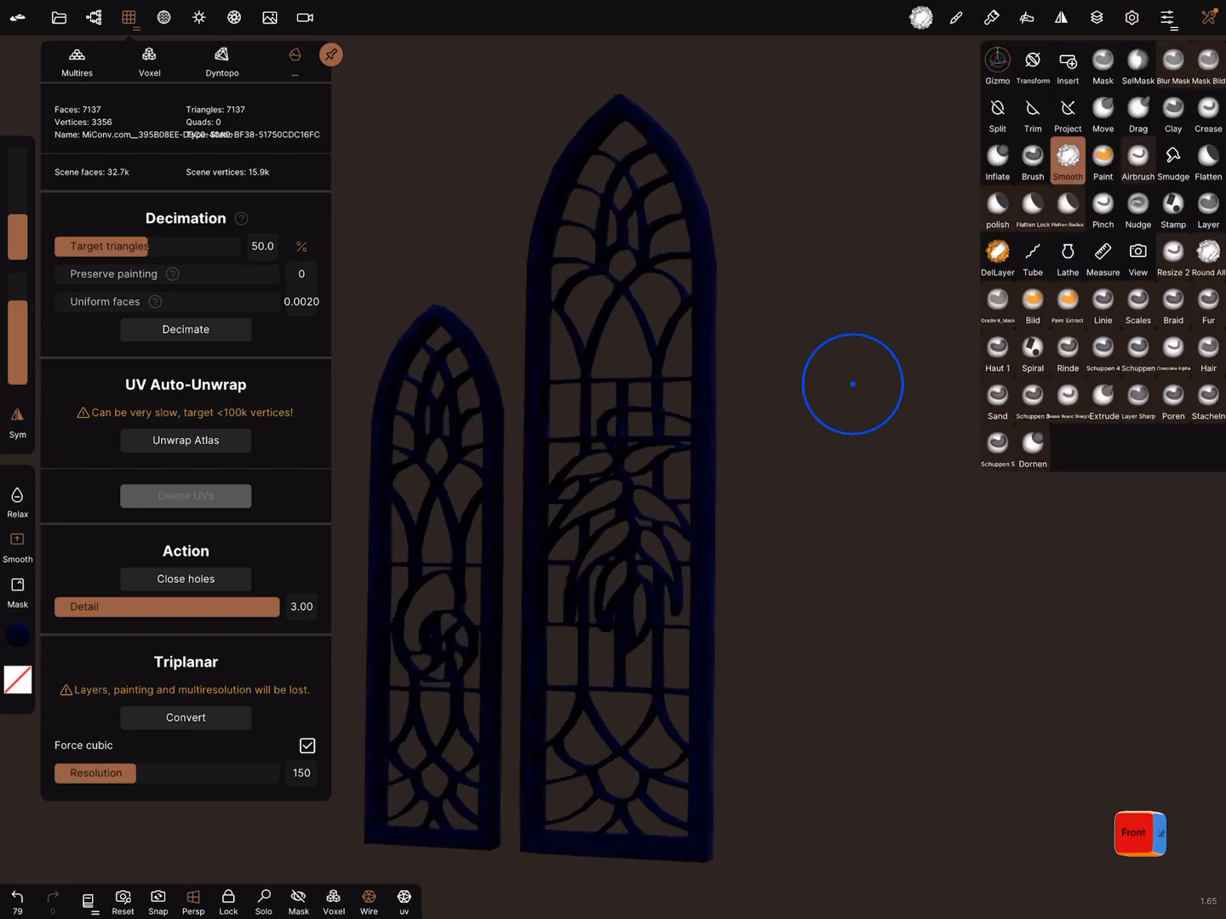
pyautogui.moveTo(799, 579)
pyautogui.mouseDown(button='middle')
pyautogui.moveTo(857, 484)
pyautogui.moveTo(763, 507)
pyautogui.moveTo(812, 383)
pyautogui.mouseUp(button='middle')
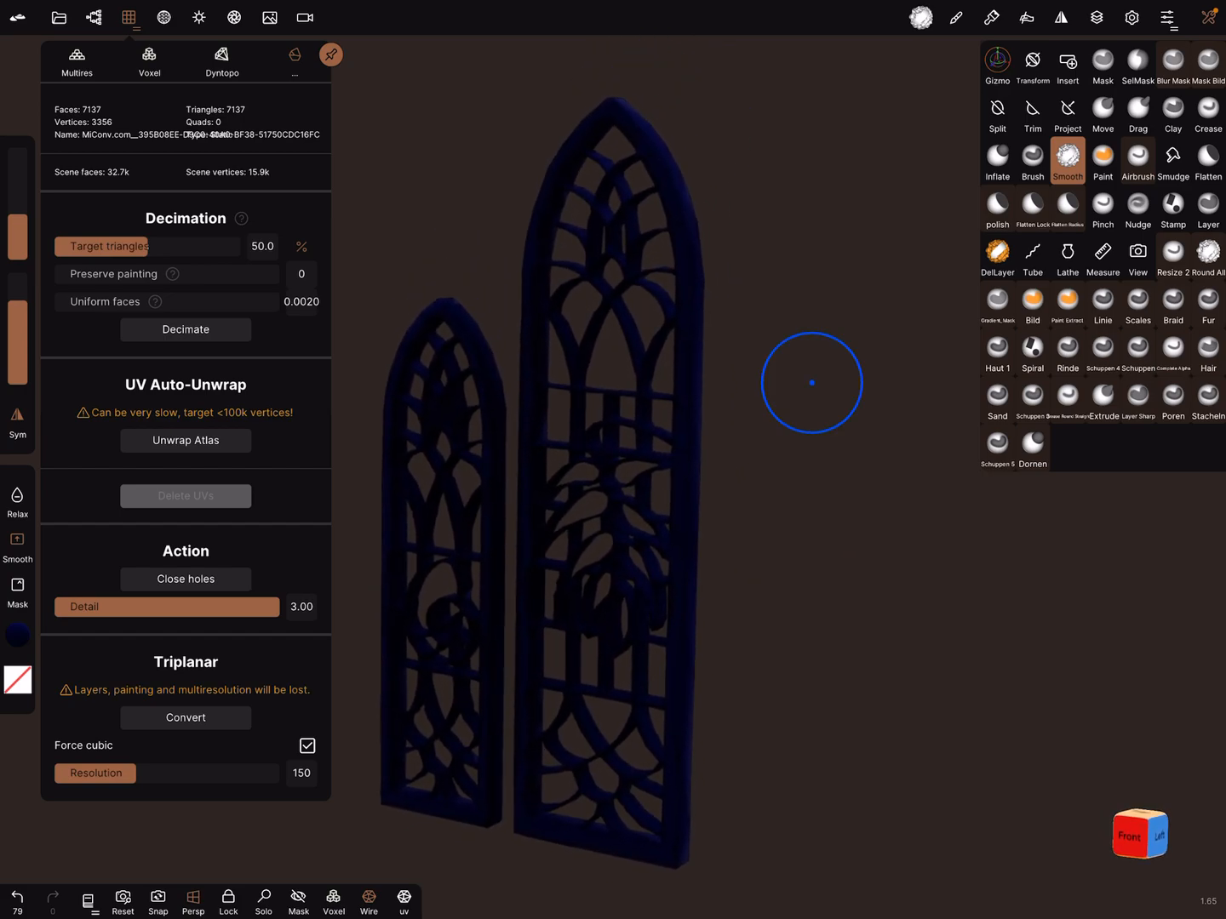
# - Subdivide the mesh twice in Multires to 114k faces and inspect its underside up close
pyautogui.click(77, 61)
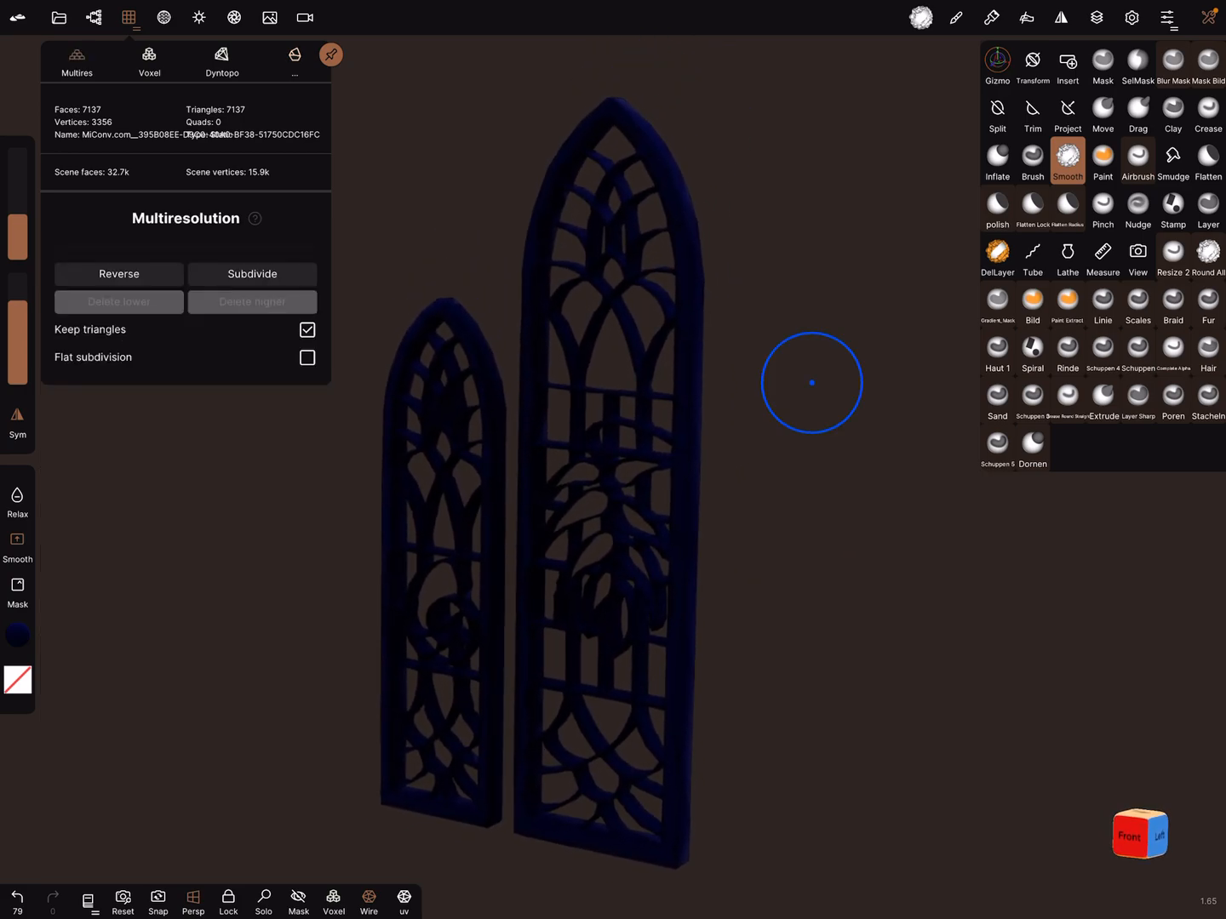
pyautogui.click(251, 274)
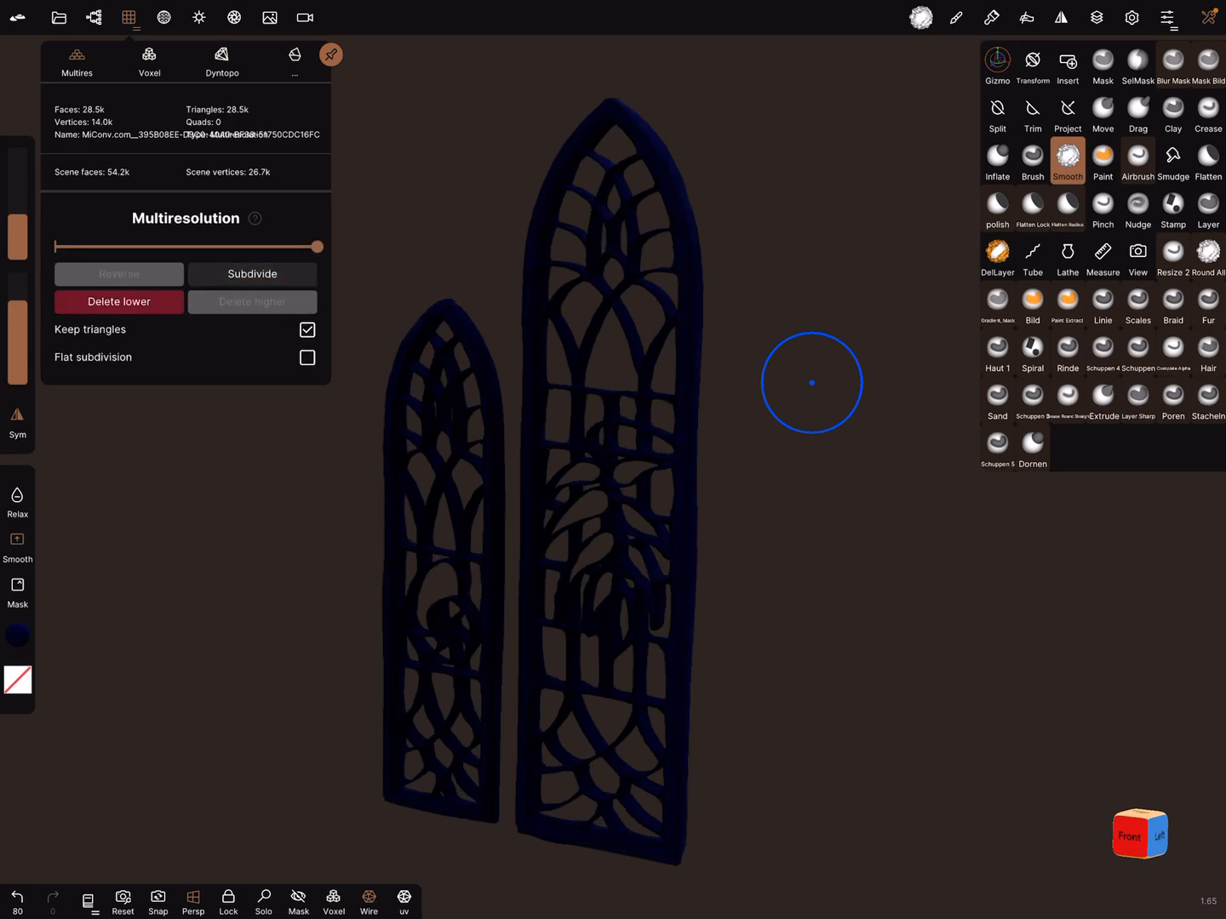
pyautogui.click(252, 274)
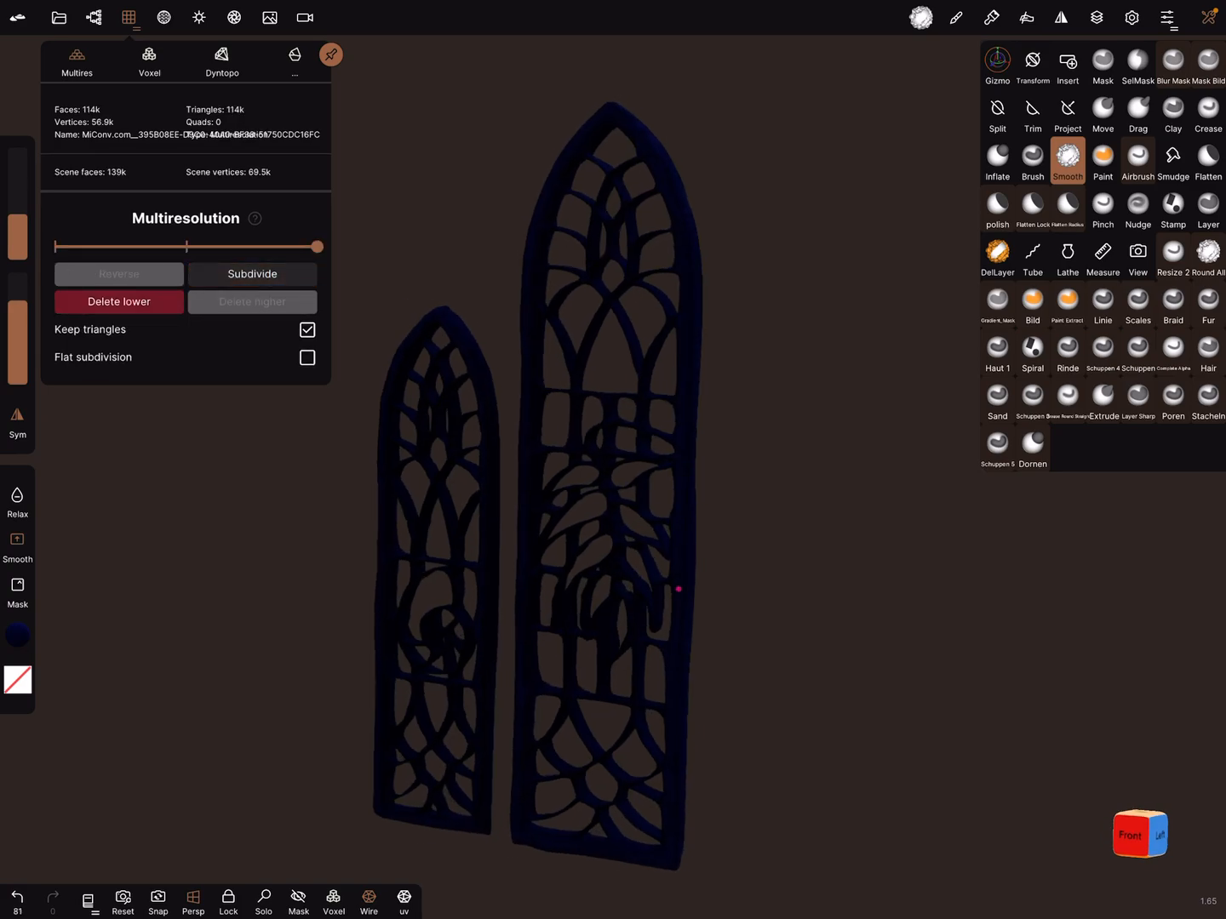
pyautogui.moveTo(812, 383)
pyautogui.mouseDown(button='middle')
pyautogui.moveTo(748, 431)
pyautogui.moveTo(680, 589)
pyautogui.moveTo(786, 383)
pyautogui.mouseUp(button='middle')
pyautogui.scroll(5, 785, 383)
pyautogui.moveTo(907, 272)
pyautogui.mouseDown(button='middle')
pyautogui.moveTo(767, 431)
pyautogui.moveTo(631, 690)
pyautogui.moveTo(631, 345)
pyautogui.mouseUp(button='middle')
pyautogui.scroll(5, 728, 536)
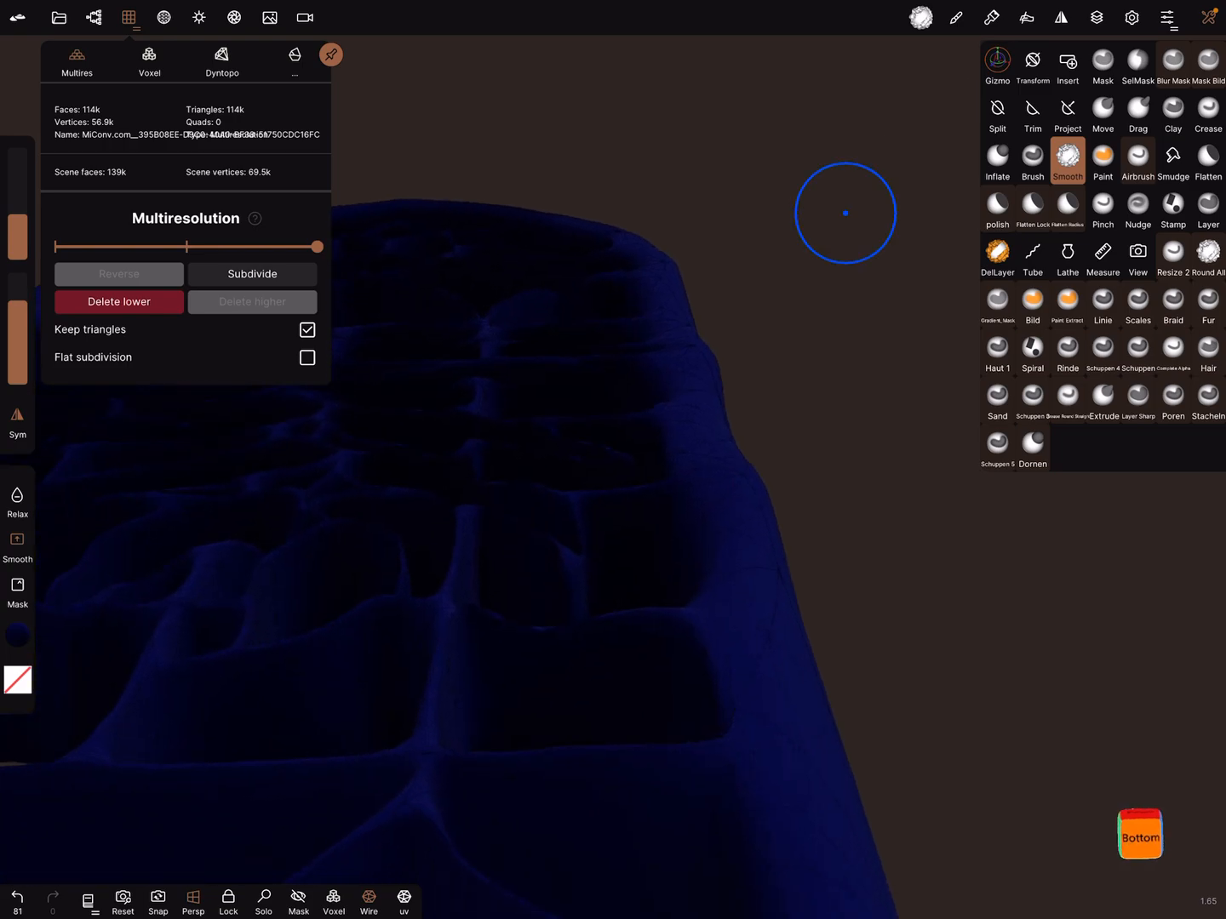
pyautogui.moveTo(843, 220); pyautogui.dragTo(841, 439, button='middle')
# - Undo both subdivisions and redo them with flat subdivision, back to 114k faces
pyautogui.hotkey('ctrl', 'z')
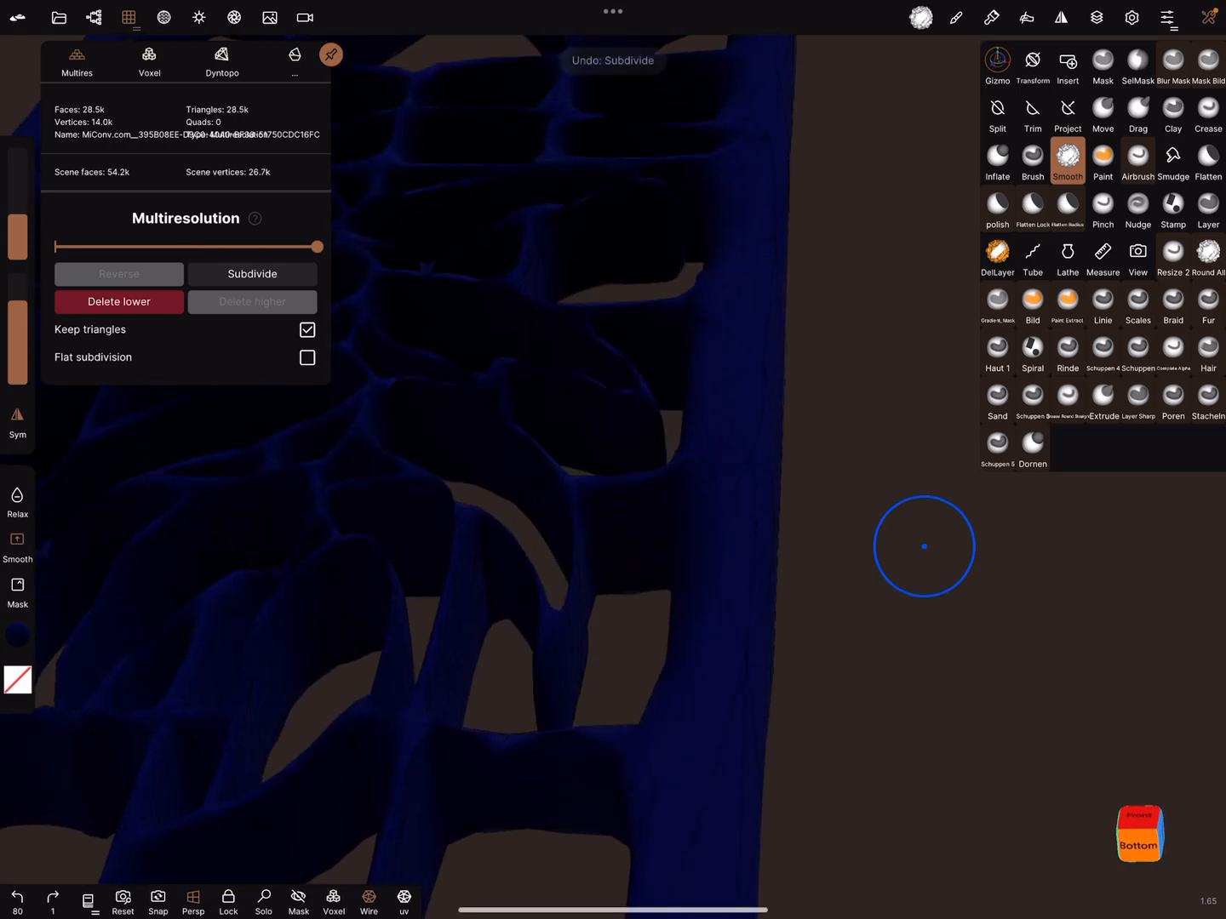
pyautogui.hotkey('ctrl', 'z')
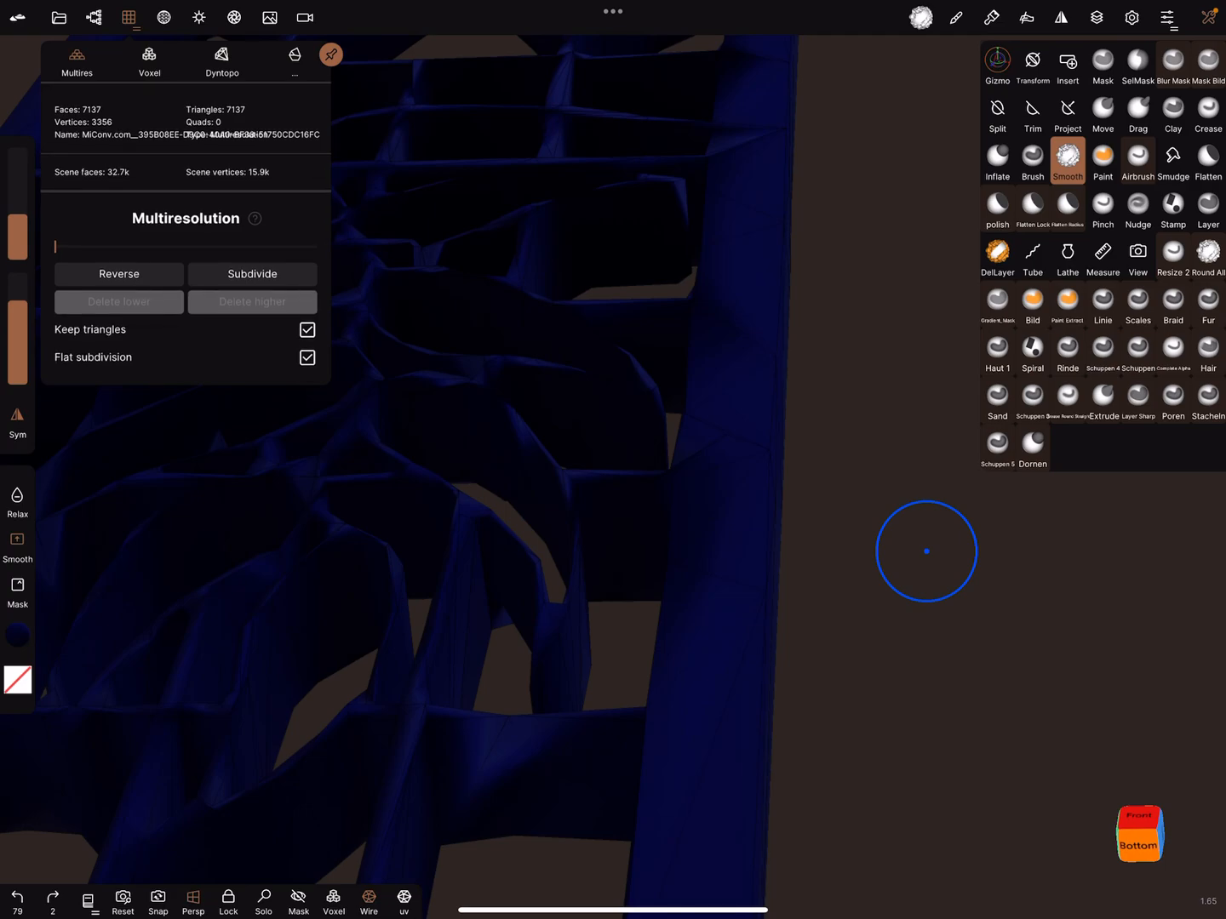
pyautogui.hotkey('ctrl', 'shift', 'z')
pyautogui.moveTo(926, 550)
pyautogui.mouseDown(button='middle')
pyautogui.moveTo(716, 487)
pyautogui.moveTo(805, 502)
pyautogui.moveTo(809, 574)
pyautogui.moveTo(630, 534)
pyautogui.moveTo(694, 585)
pyautogui.moveTo(853, 464)
pyautogui.moveTo(824, 450)
pyautogui.moveTo(815, 412)
pyautogui.moveTo(728, 498)
pyautogui.moveTo(679, 572)
pyautogui.moveTo(689, 566)
pyautogui.moveTo(671, 569)
pyautogui.moveTo(787, 599)
pyautogui.mouseUp(button='middle')
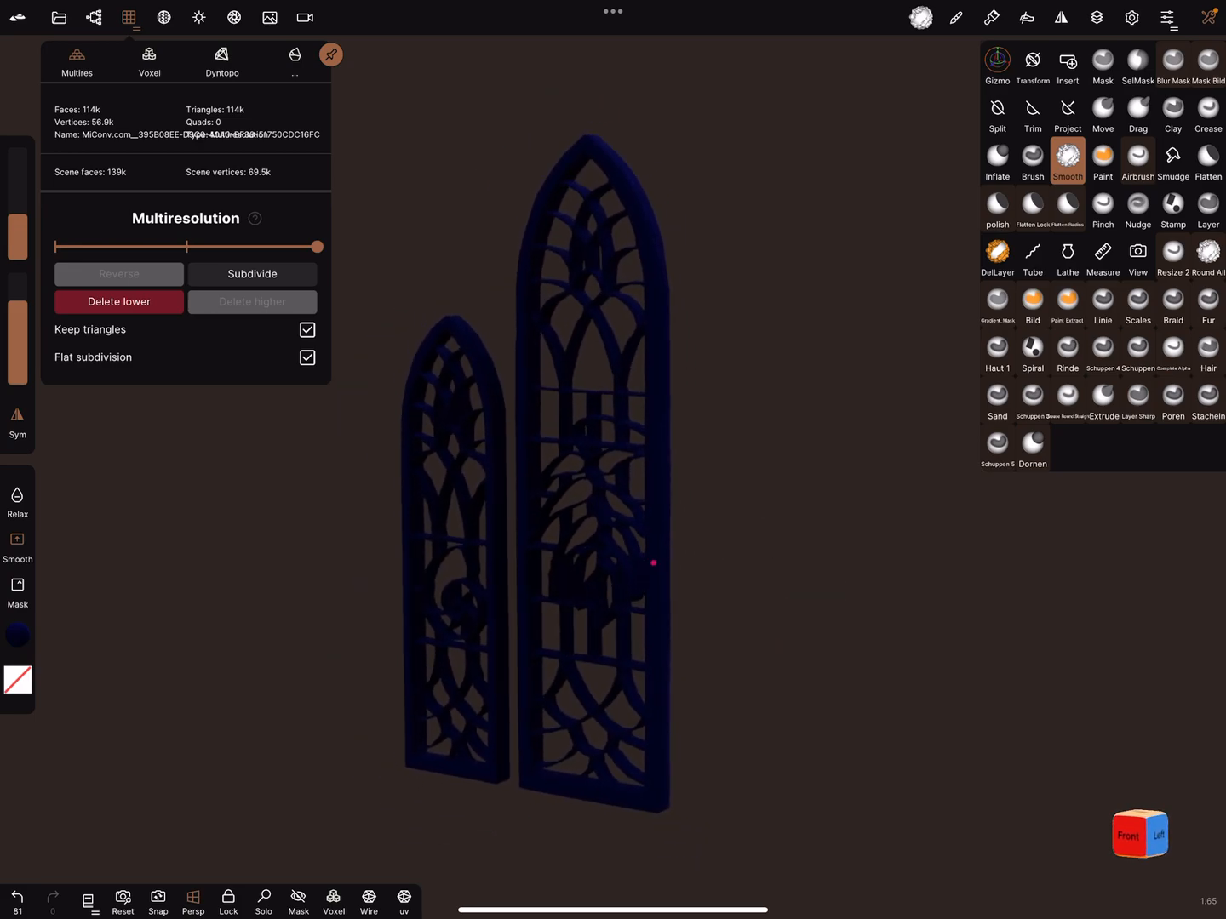
pyautogui.moveTo(654, 563); pyautogui.dragTo(671, 570, button='middle')
pyautogui.moveTo(742, 772)
pyautogui.mouseDown(button='middle')
pyautogui.moveTo(650, 586)
pyautogui.moveTo(867, 579)
pyautogui.moveTo(646, 562)
pyautogui.mouseUp(button='middle')
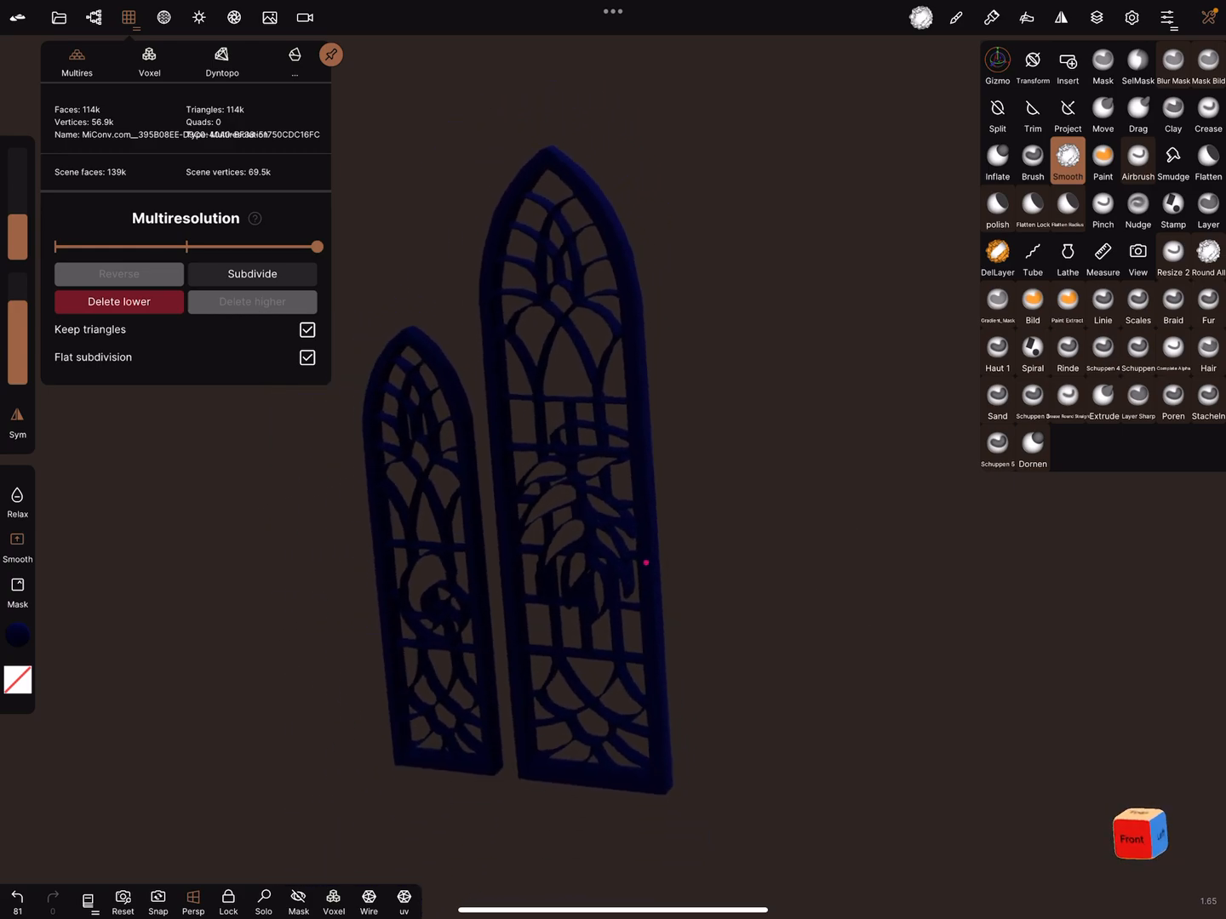